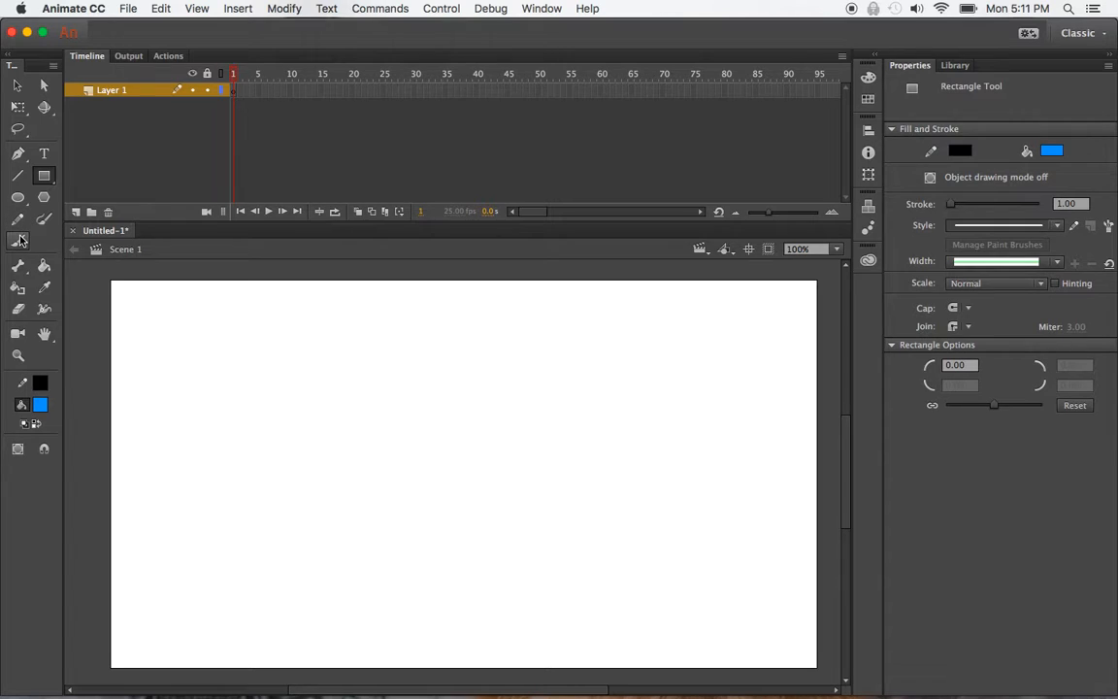
Import ducky.png from the Desktop into the document's library.
left_click(128, 9)
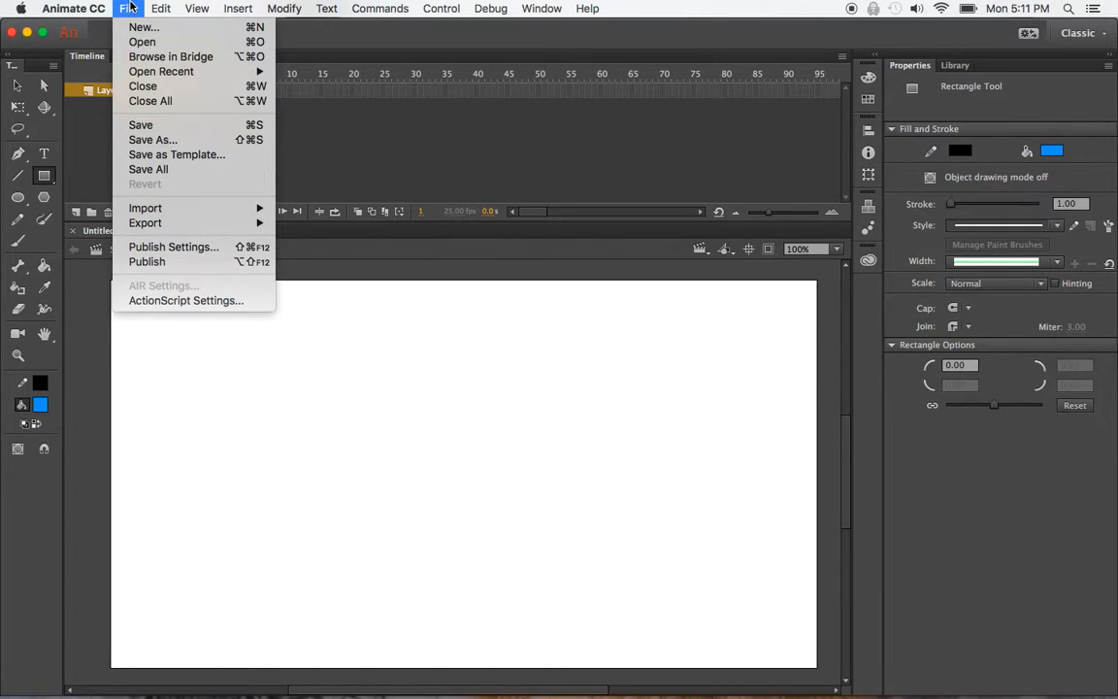
mouse_move(194, 208)
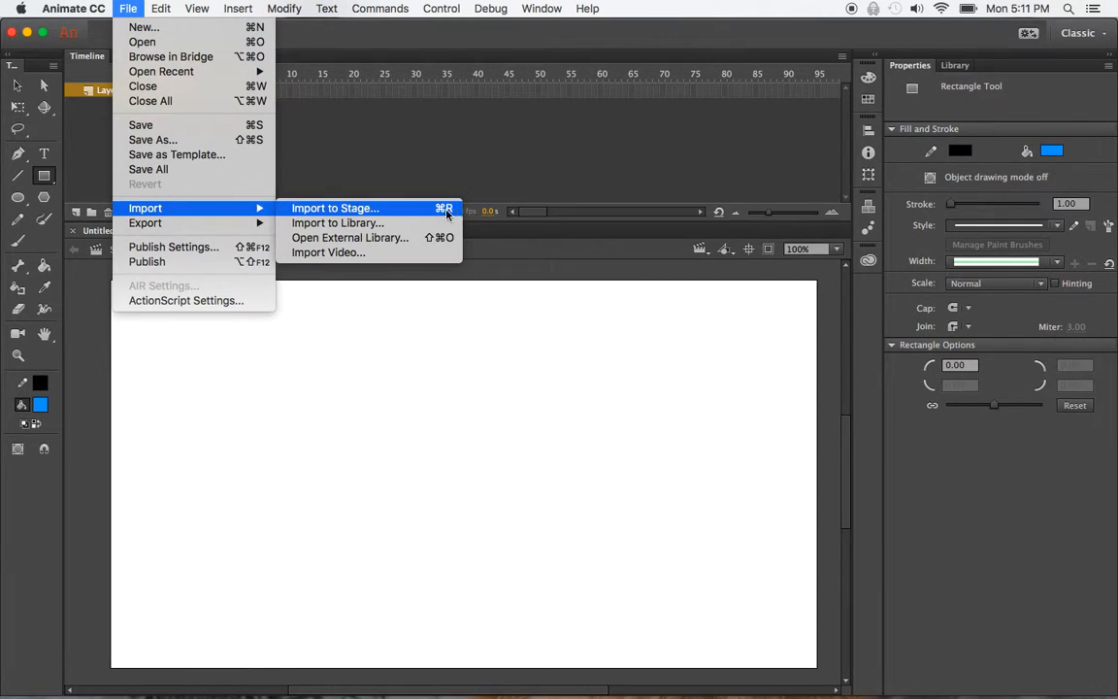
left_click(364, 224)
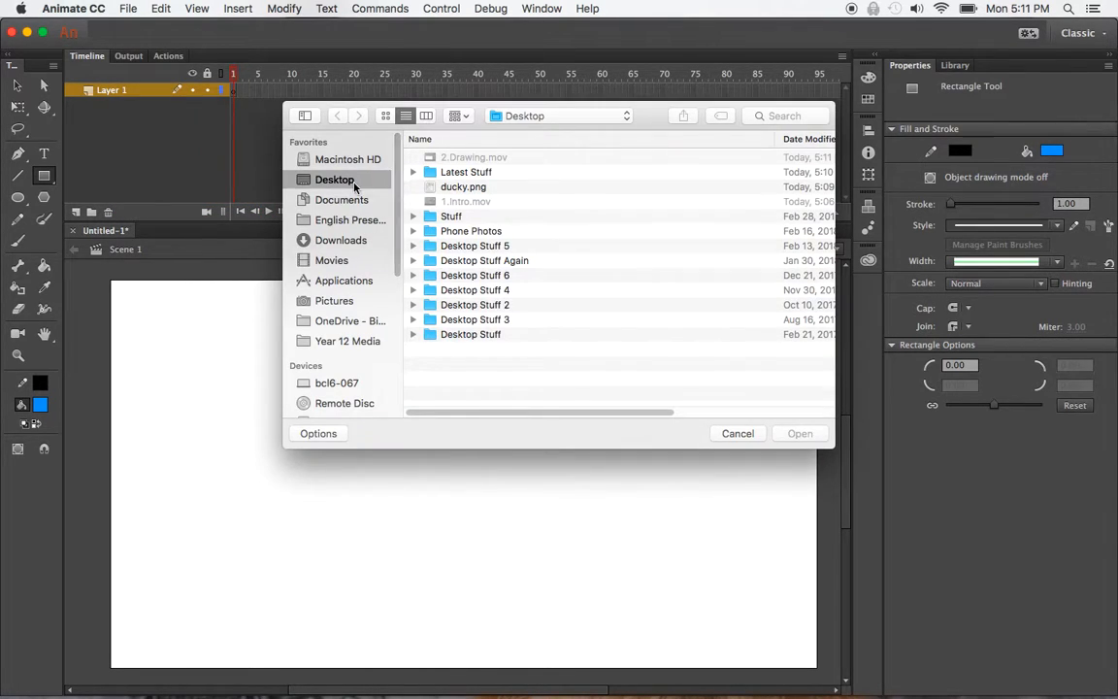
left_click(461, 186)
left_click(797, 436)
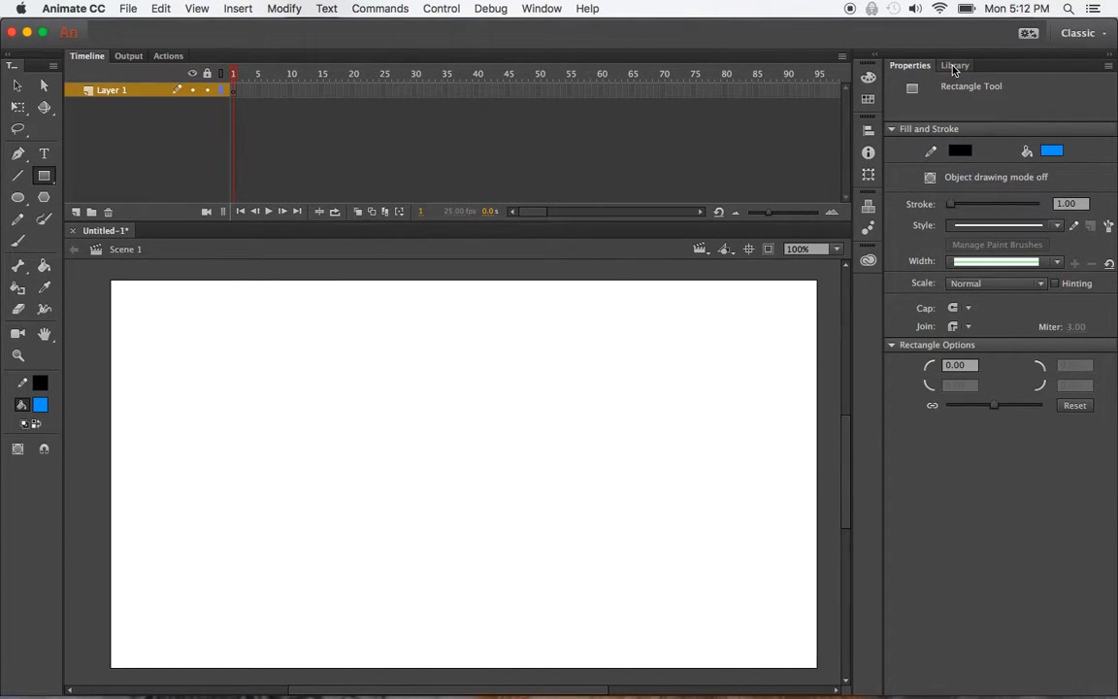
Place ducky.png from the library in the middle of the stage and adjust its position with the Selection tool.
left_click(954, 66)
left_click(938, 244)
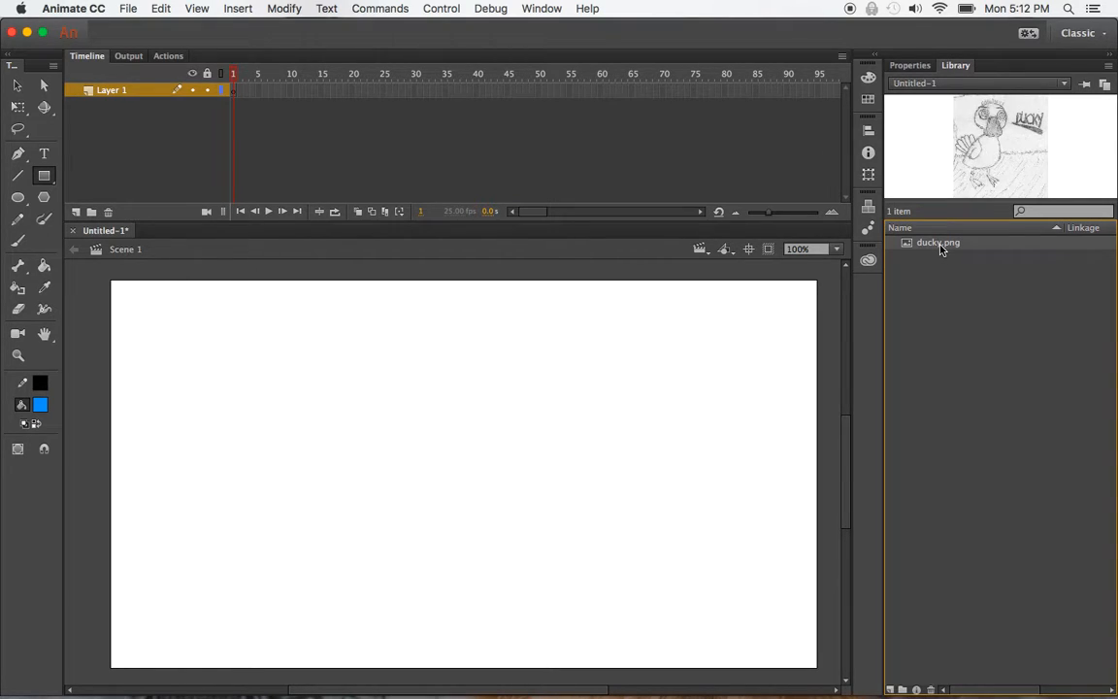
left_click_drag(938, 249, 459, 470)
left_click(449, 393)
left_click(16, 84)
left_click(373, 339)
left_click_drag(373, 339, 403, 348)
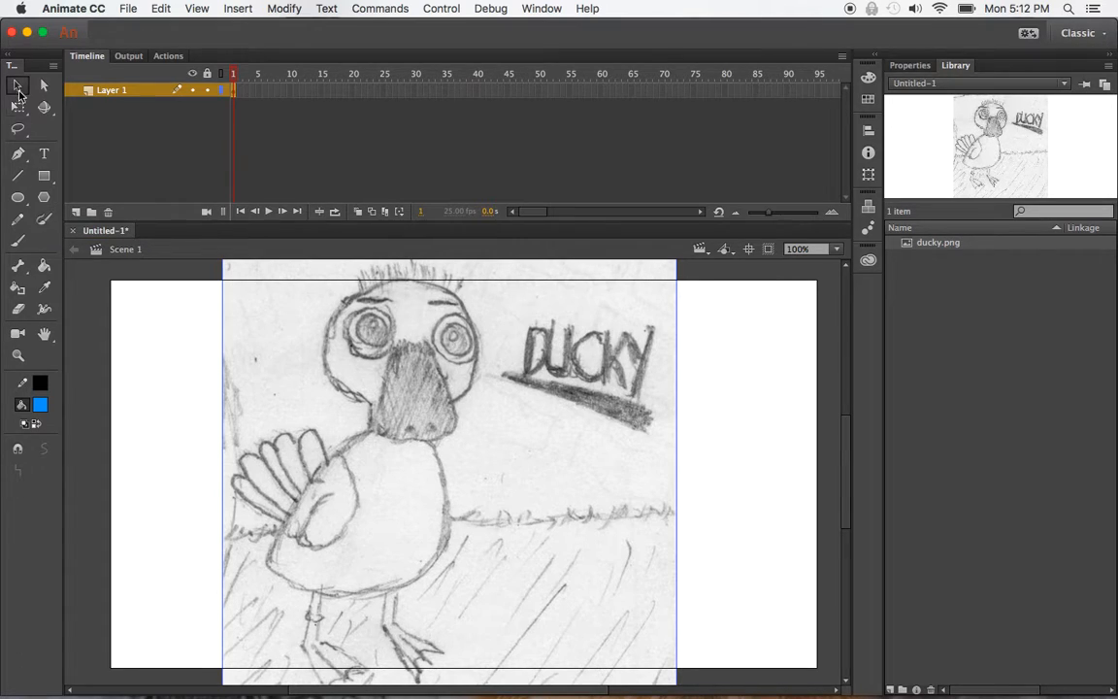
Narrow the toolbox to a single column and shift the duck sketch down with Free Transform so its upper edge lies inside the stage.
left_click_drag(62, 111, 48, 114)
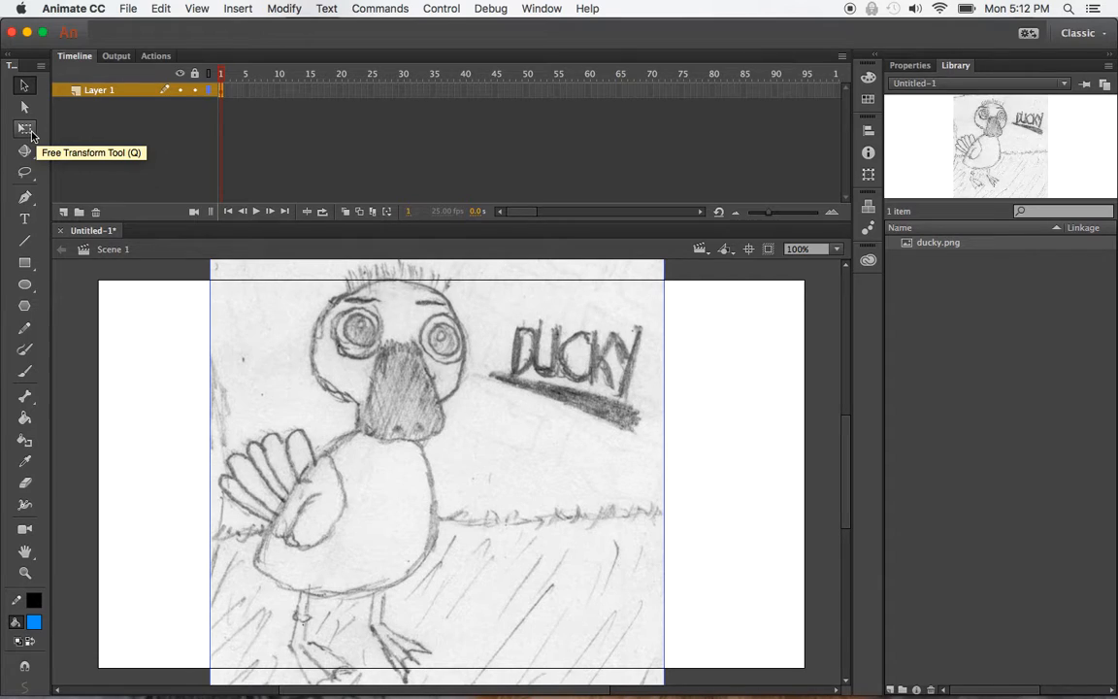
left_click(25, 128)
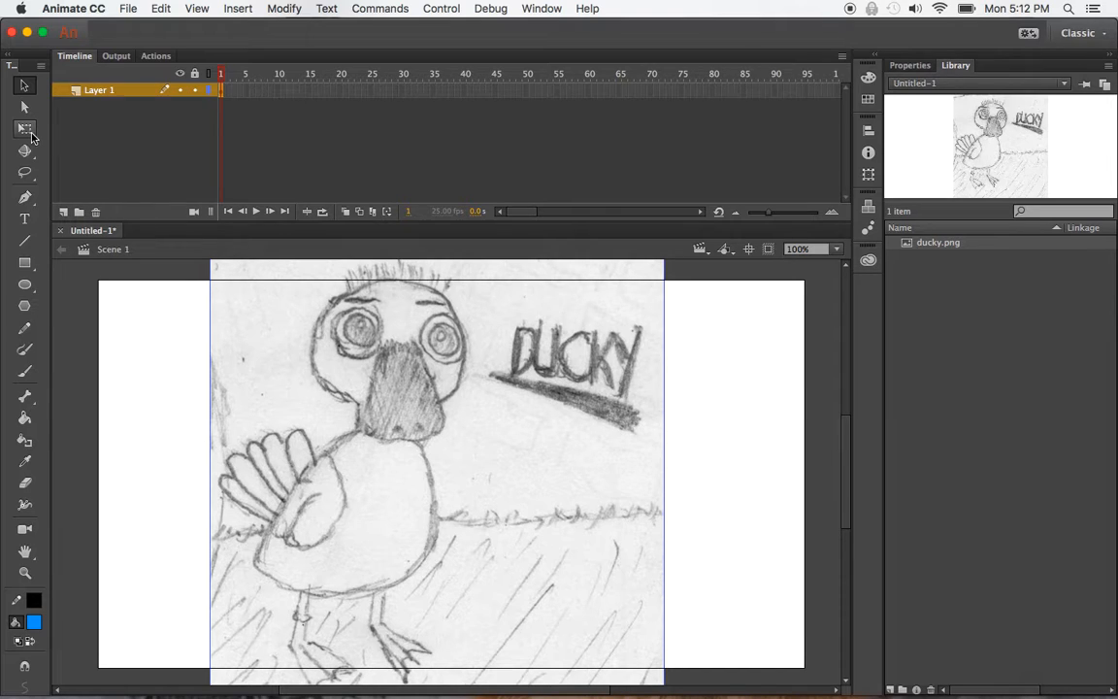
left_click(25, 132)
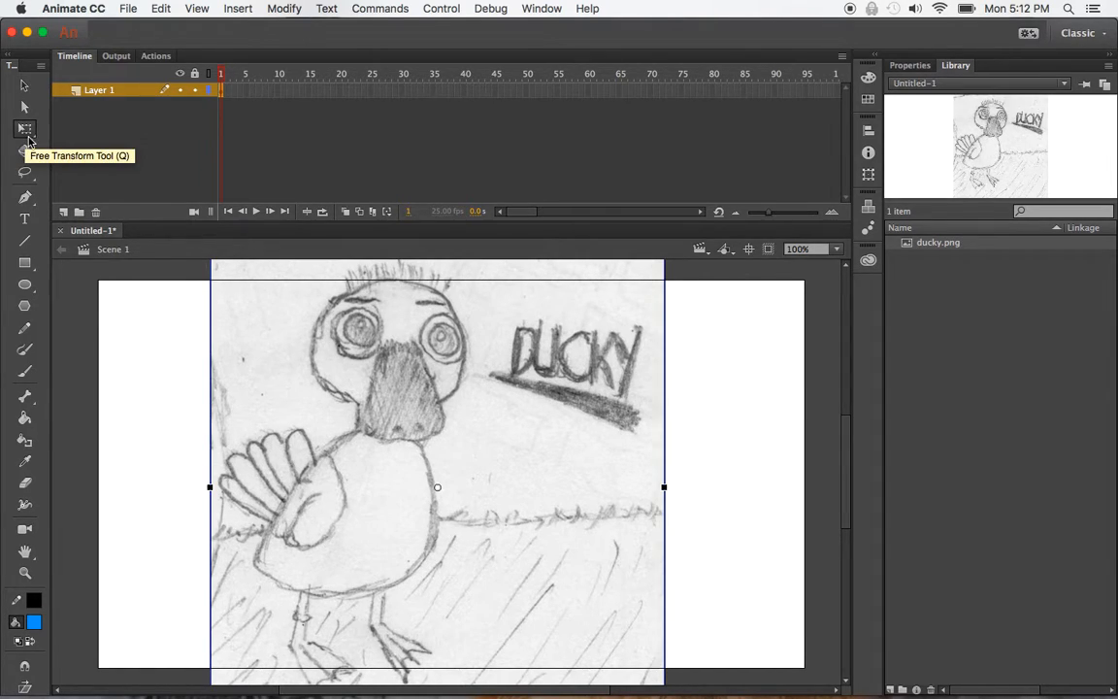
left_click_drag(589, 412, 602, 471)
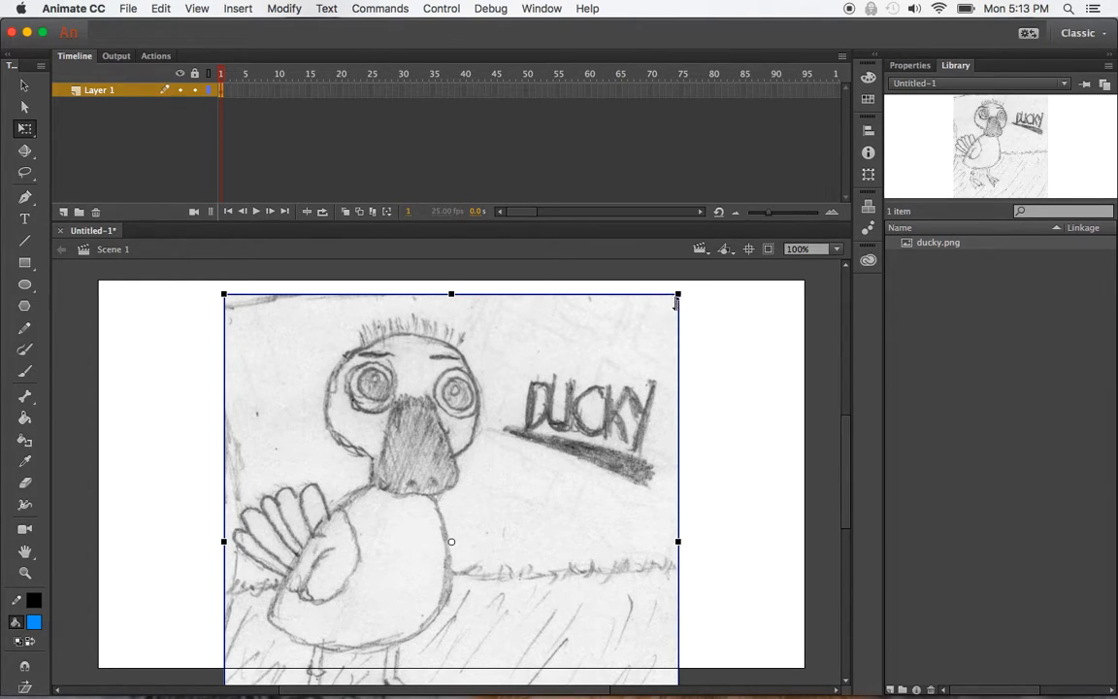
Try to shrink the duck sketch without keeping its proportions, and undo the scaling.
left_click_drag(679, 295, 572, 482)
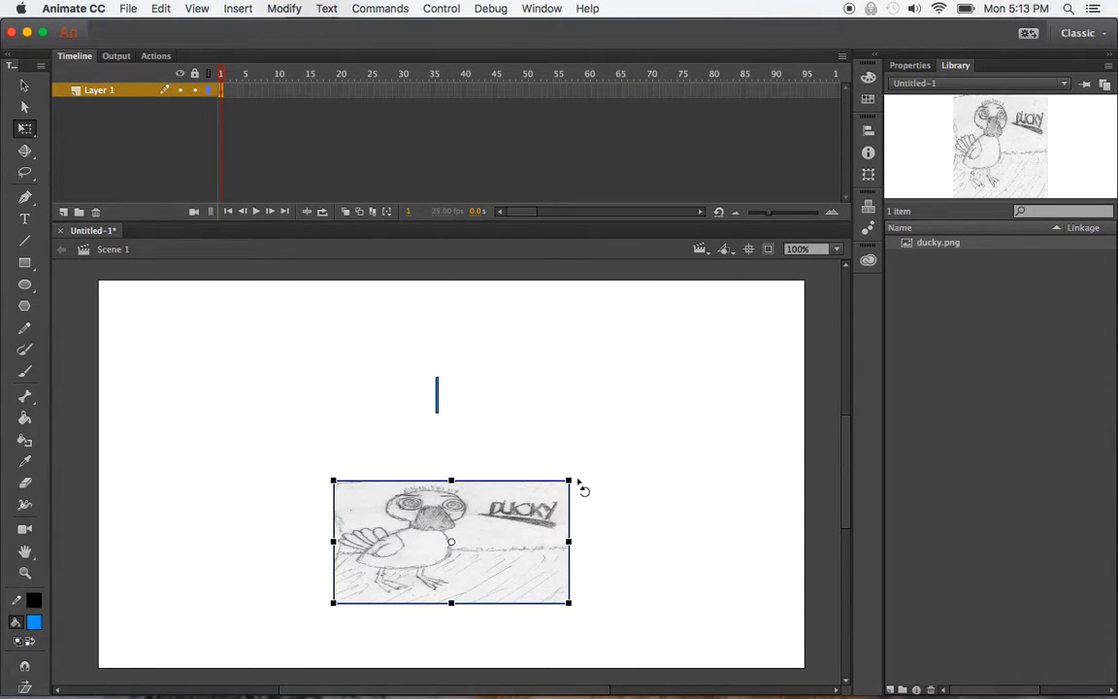
key("super+z")
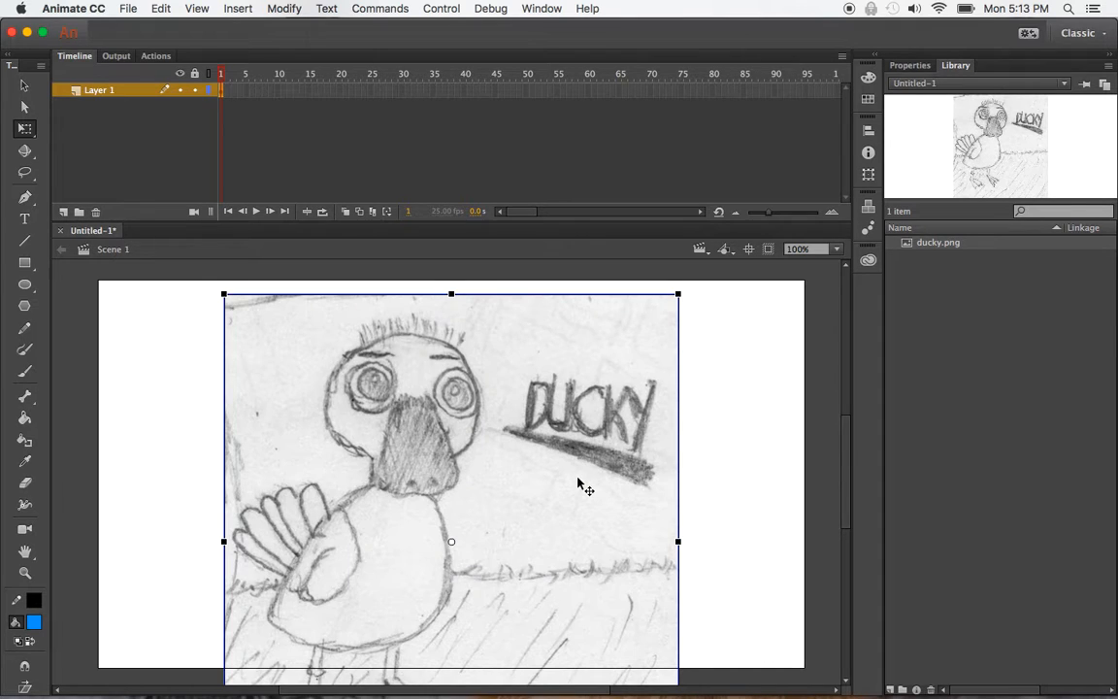
left_click(161, 8)
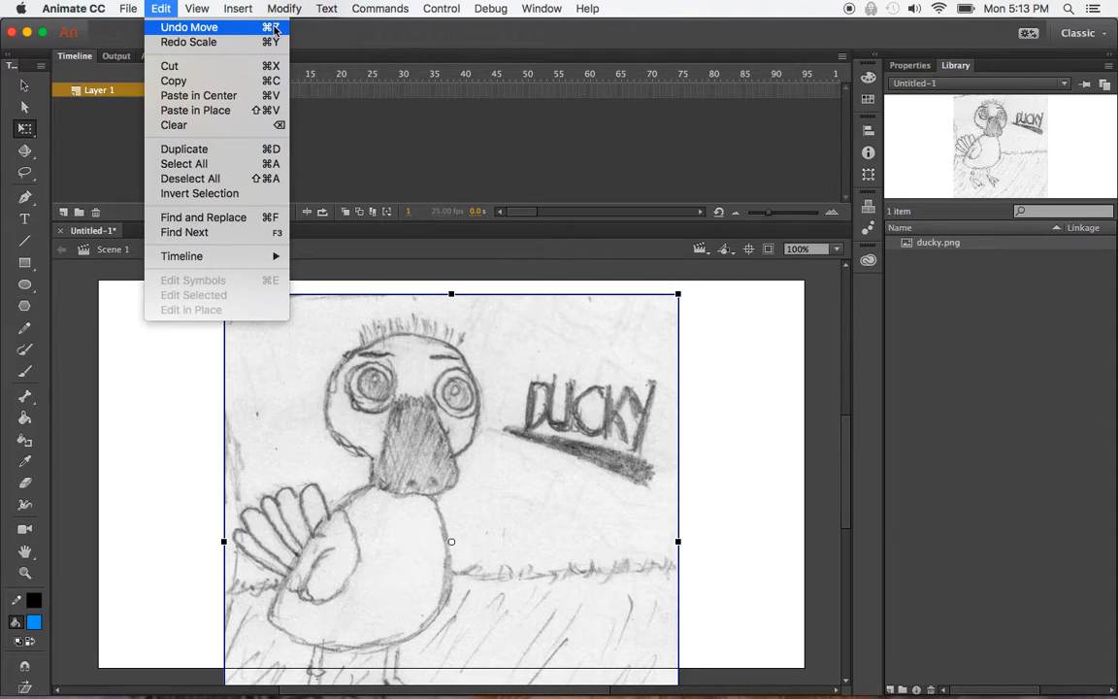
left_click(147, 4)
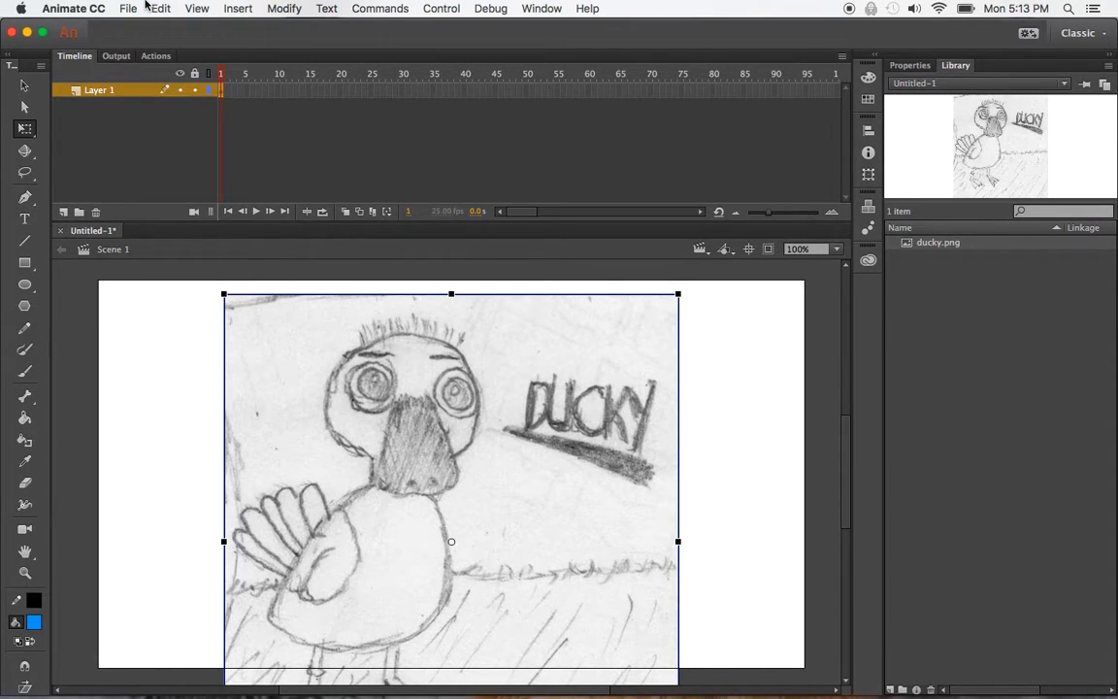
Scale the duck sketch down and move it so that the whole image fits inside the stage.
left_click(677, 295)
left_click_drag(678, 295, 616, 358)
left_click_drag(512, 406, 526, 336)
left_click(528, 336)
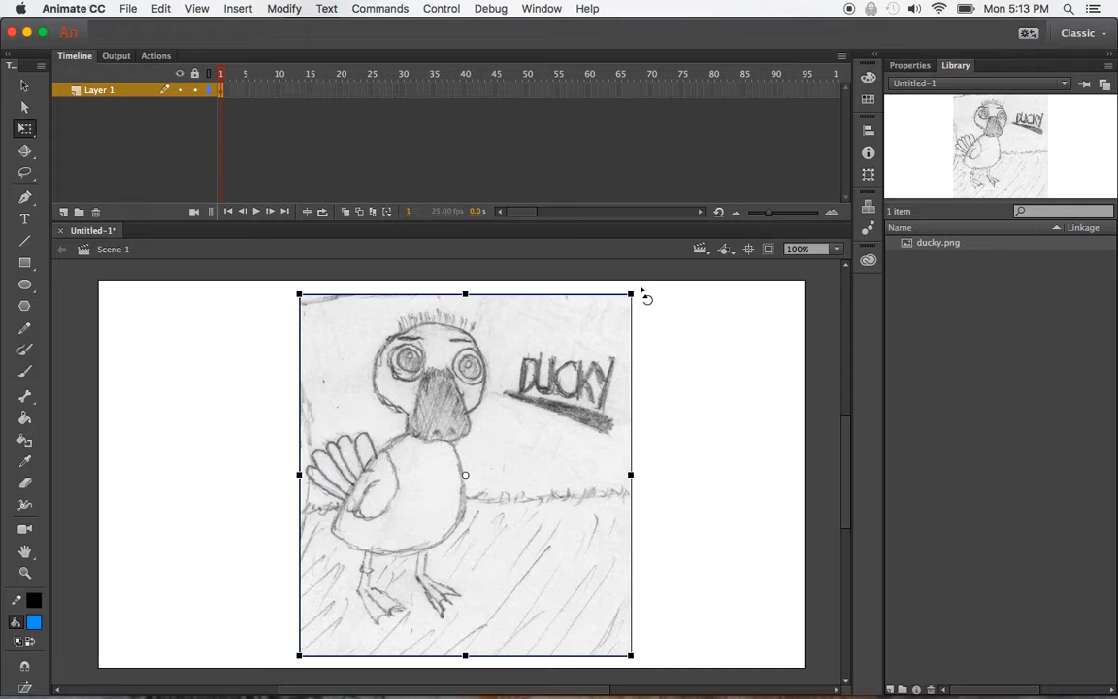
Try rotating the duck sketch and shifting its transformation point with Free Transform, and undo the last transformation.
left_click_drag(641, 289, 502, 292)
mouse_move(644, 299)
left_mouse_down()
mouse_move(707, 443)
mouse_move(664, 629)
mouse_move(533, 677)
mouse_move(324, 689)
mouse_move(149, 451)
mouse_move(202, 292)
mouse_move(427, 275)
mouse_move(643, 350)
mouse_move(641, 521)
mouse_move(643, 320)
left_mouse_up()
left_click(24, 133)
left_click_drag(643, 294, 585, 339)
left_click_drag(465, 477, 463, 473)
left_click_drag(643, 669, 601, 480)
key("super+z")
mouse_move(26, 129)
left_mouse_down()
mouse_move(210, 130)
mouse_move(162, 150)
mouse_move(145, 130)
mouse_move(136, 146)
mouse_move(8, 116)
mouse_move(119, 155)
mouse_move(25, 144)
mouse_move(24, 129)
left_mouse_up()
left_click_drag(29, 262, 33, 270)
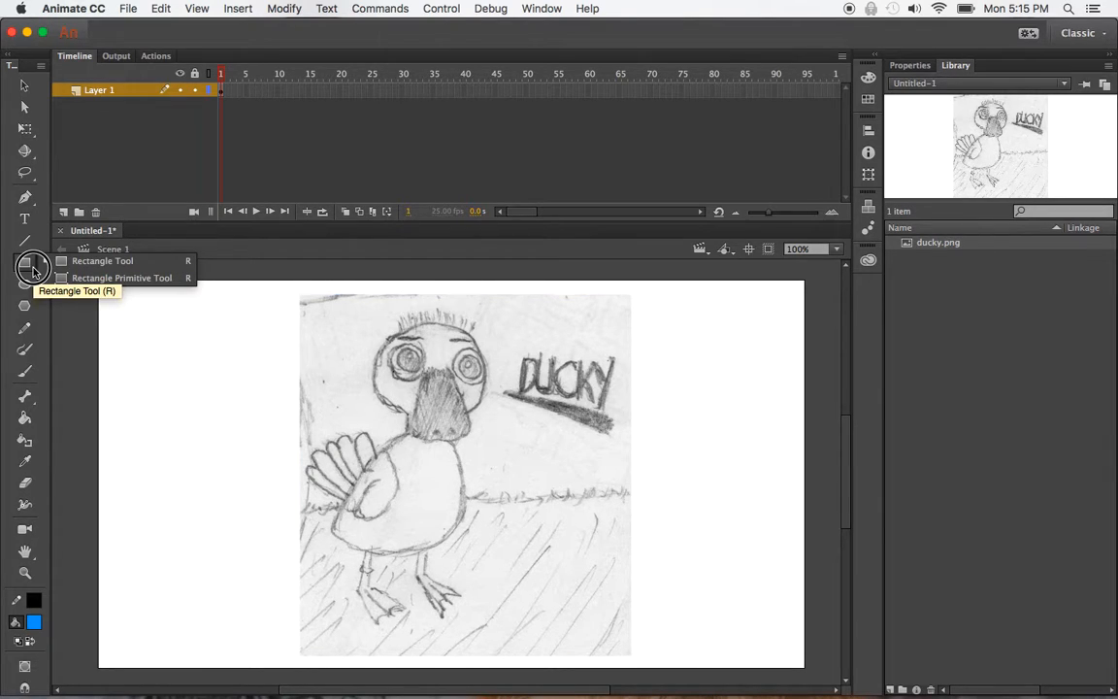
Lock Layer 1, which holds the duck sketch, and rename it DuckySketch.
left_click(26, 85)
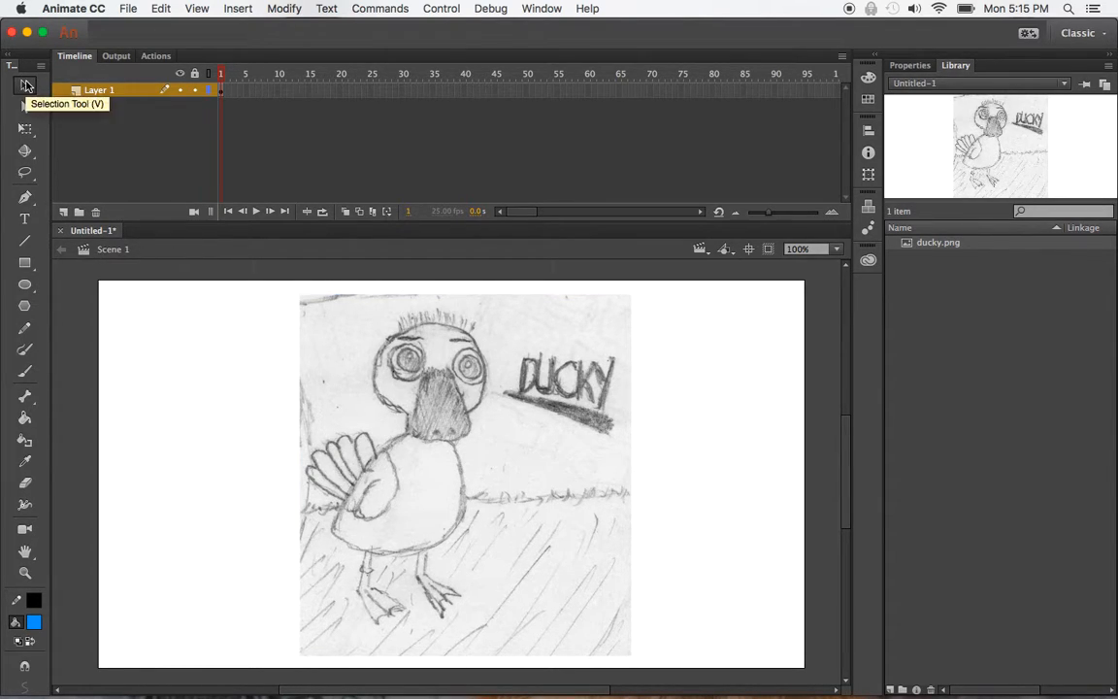
left_click(576, 473)
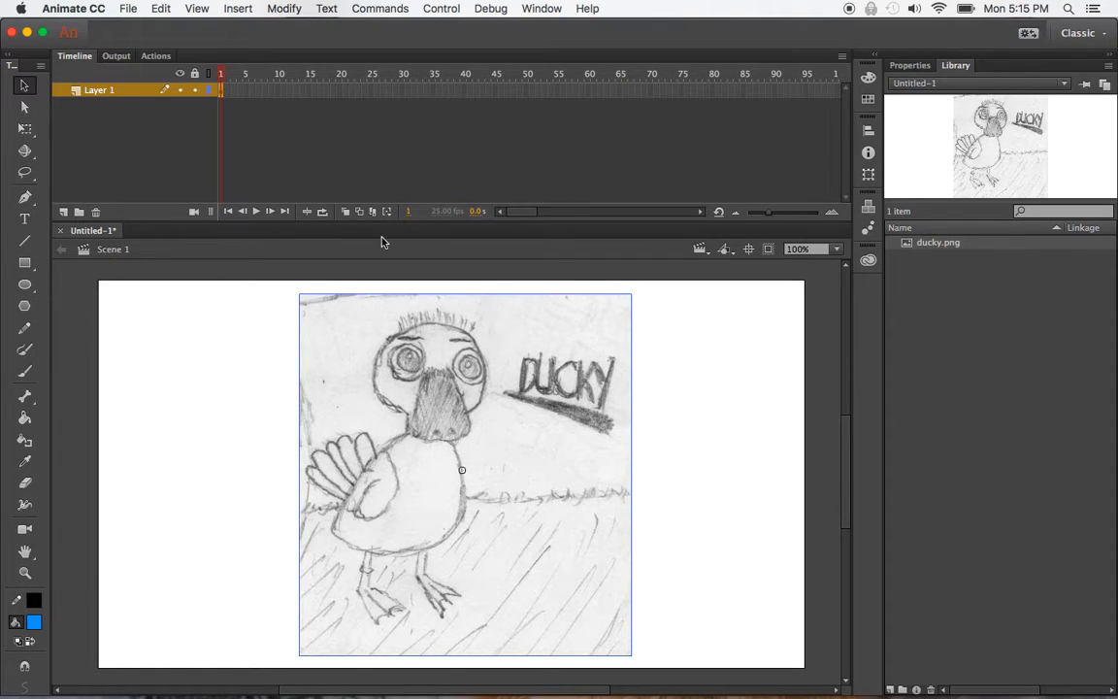
left_click(195, 91)
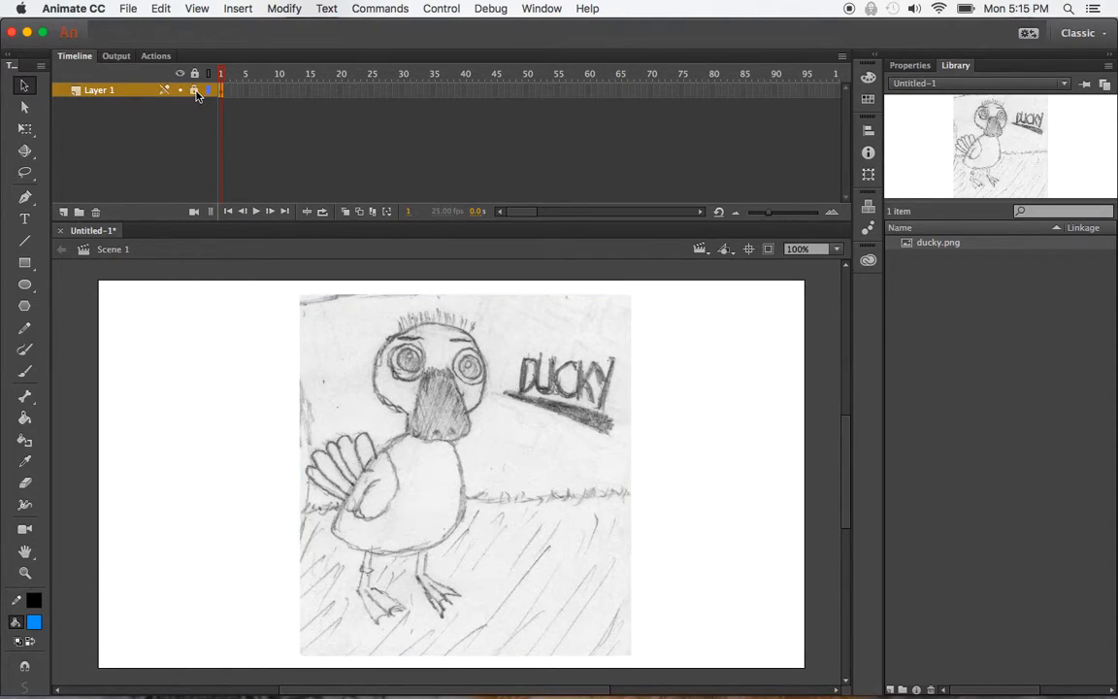
left_click(538, 571)
double_click(95, 90)
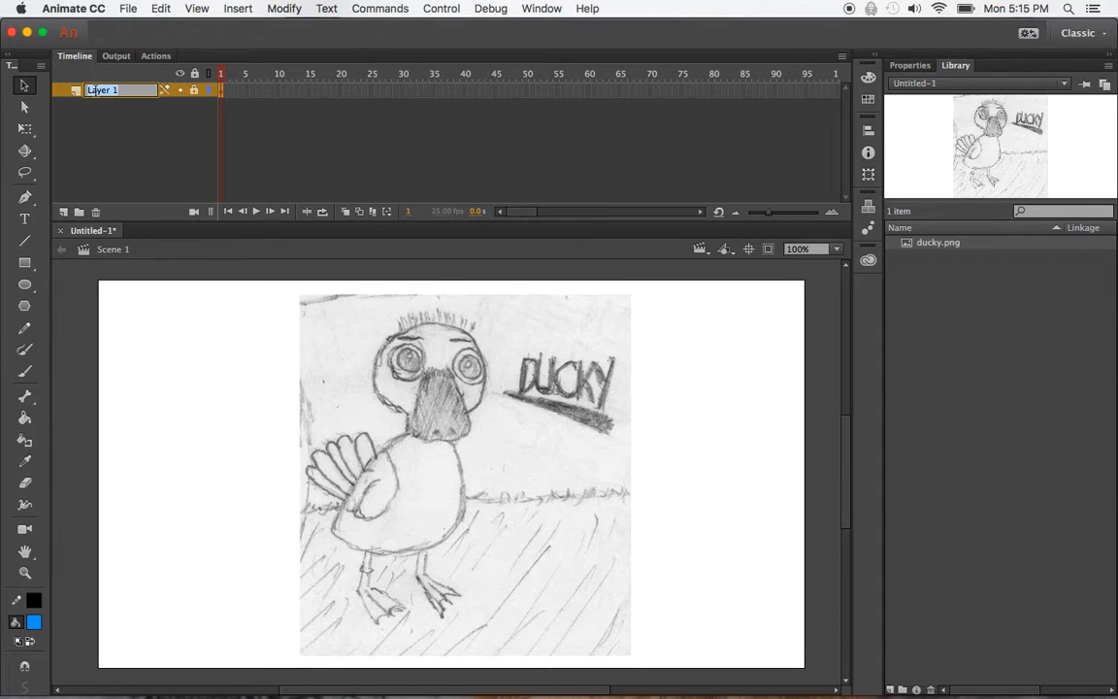
type("DuckySketch")
key("Return")
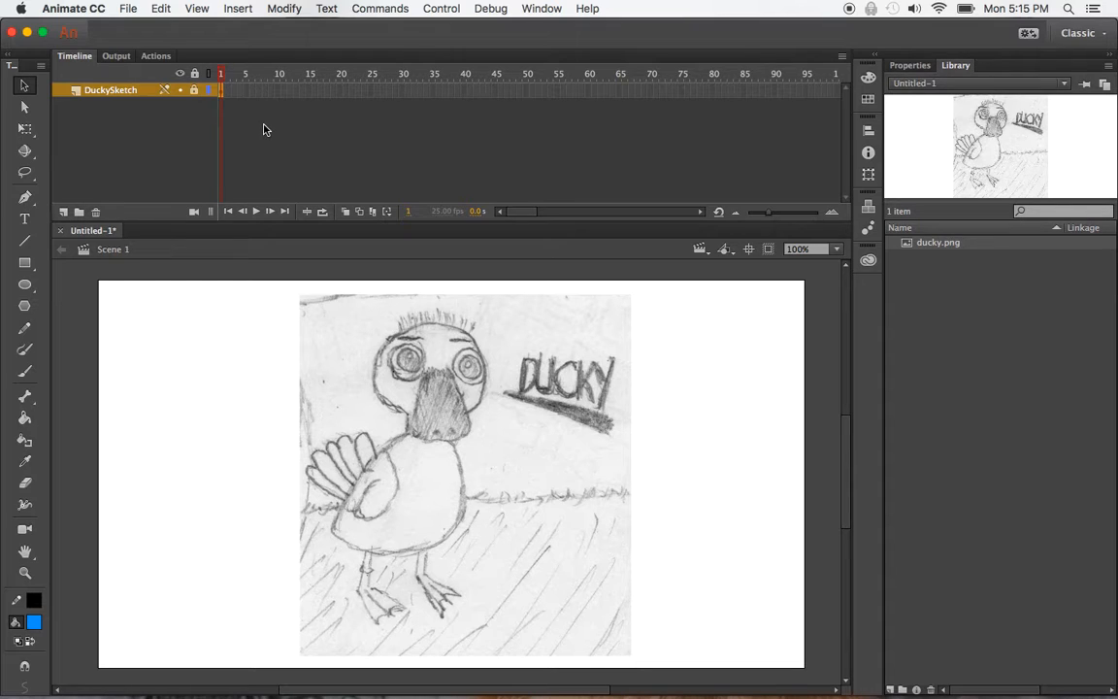
Add a new layer above DuckySketch and name it Ducky.
left_click(64, 212)
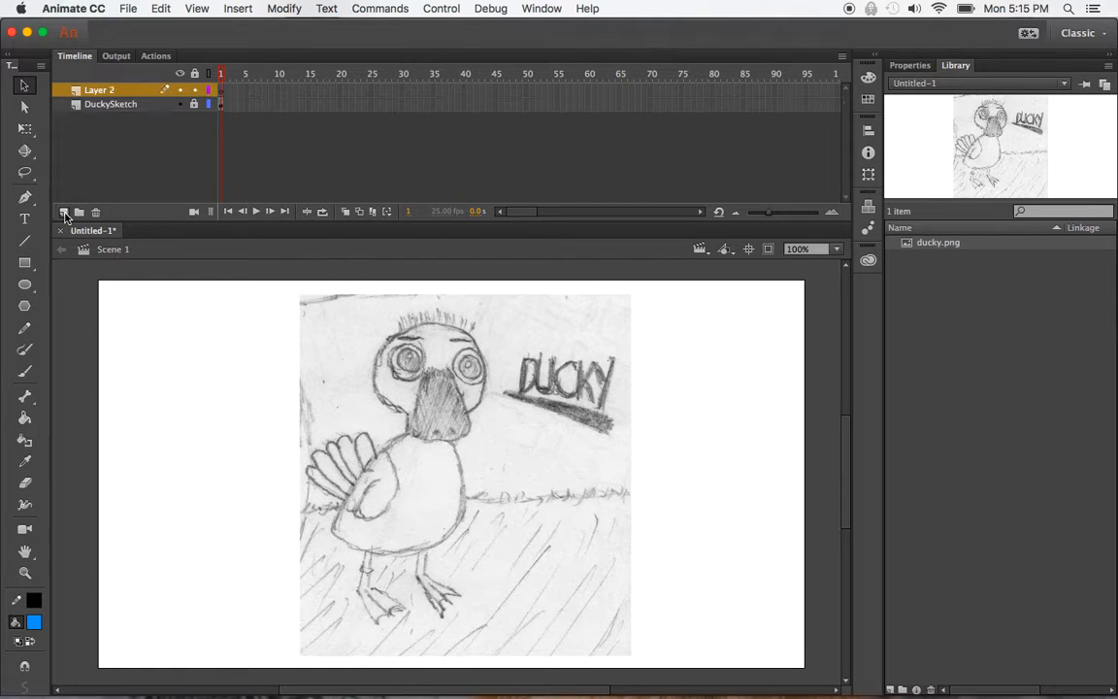
double_click(89, 89)
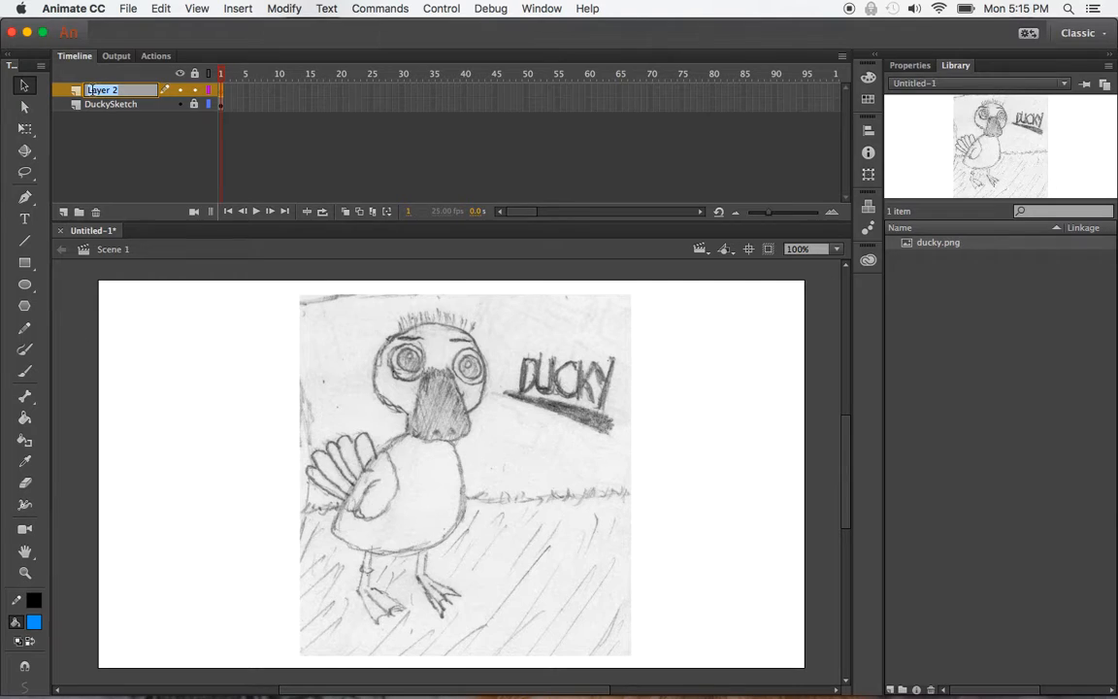
type("Ducky")
key("Return")
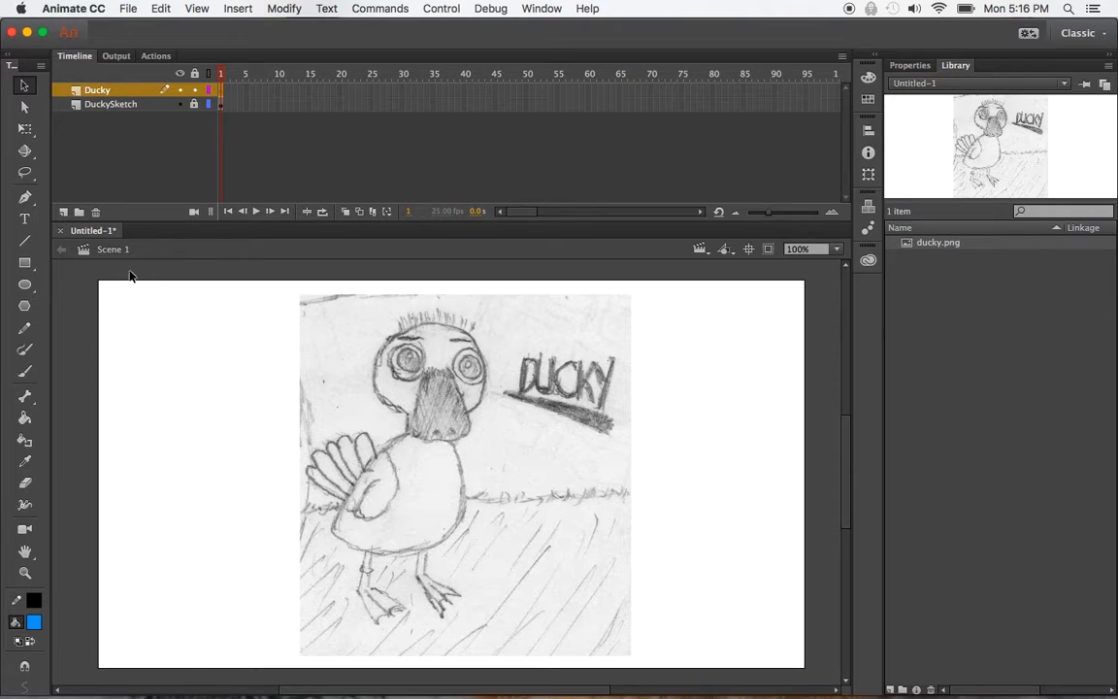
Set up the Oval tool with no fill color, drawing test ovals on the stage before and after the change and undoing them.
left_click(26, 284)
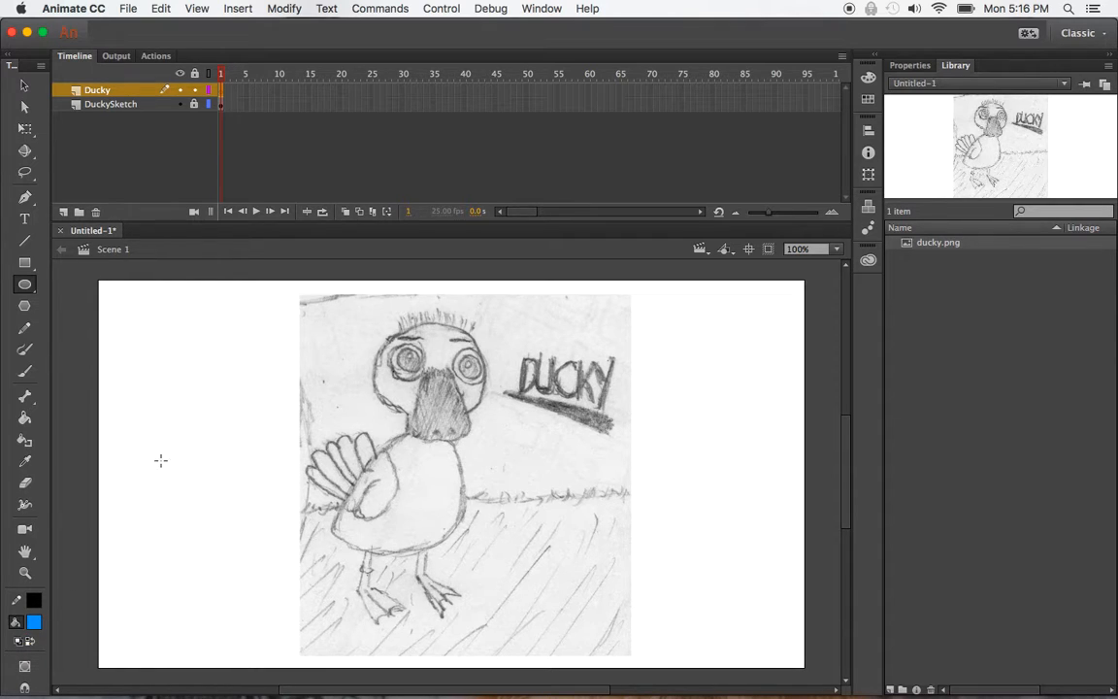
left_click_drag(140, 380, 253, 478)
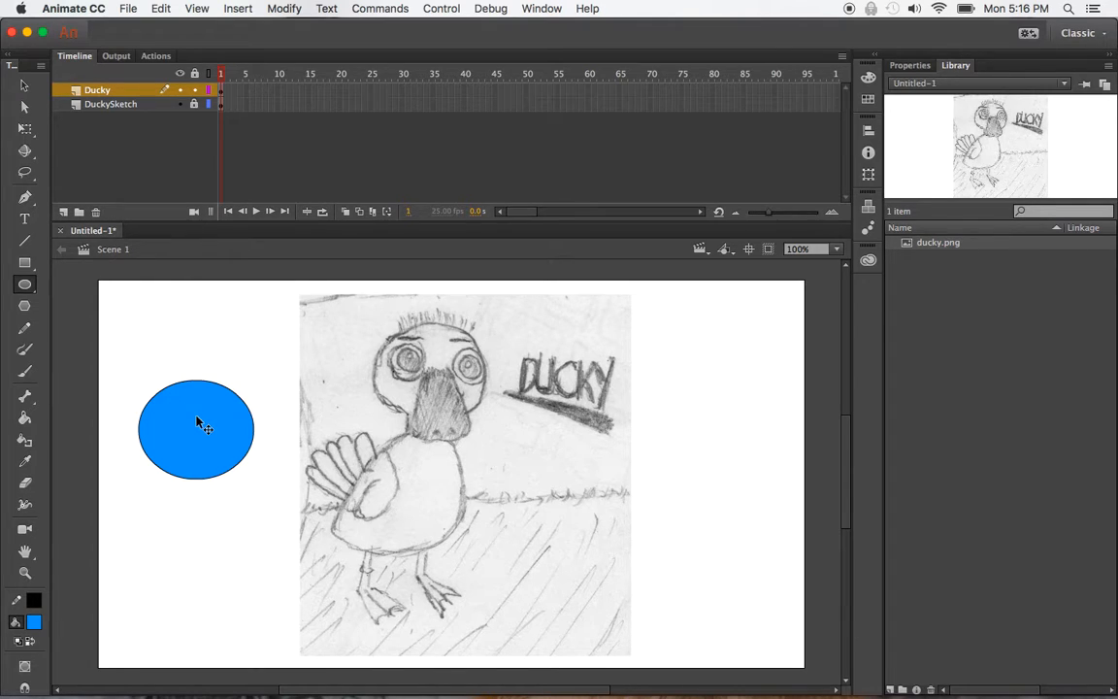
key("super+z")
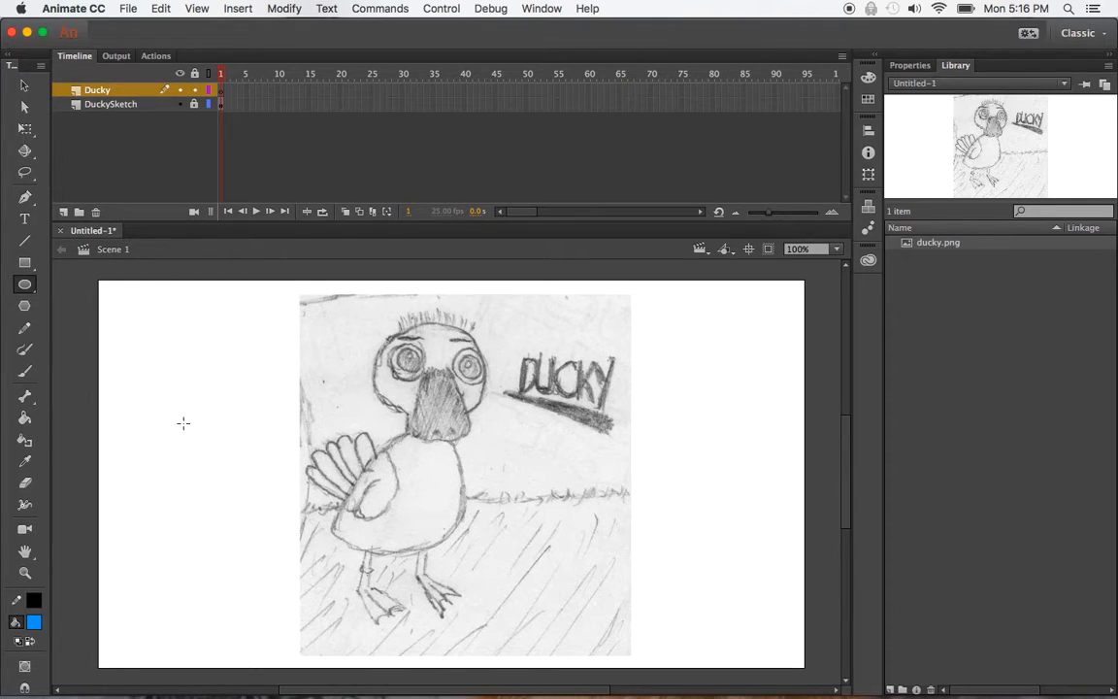
left_click(34, 623)
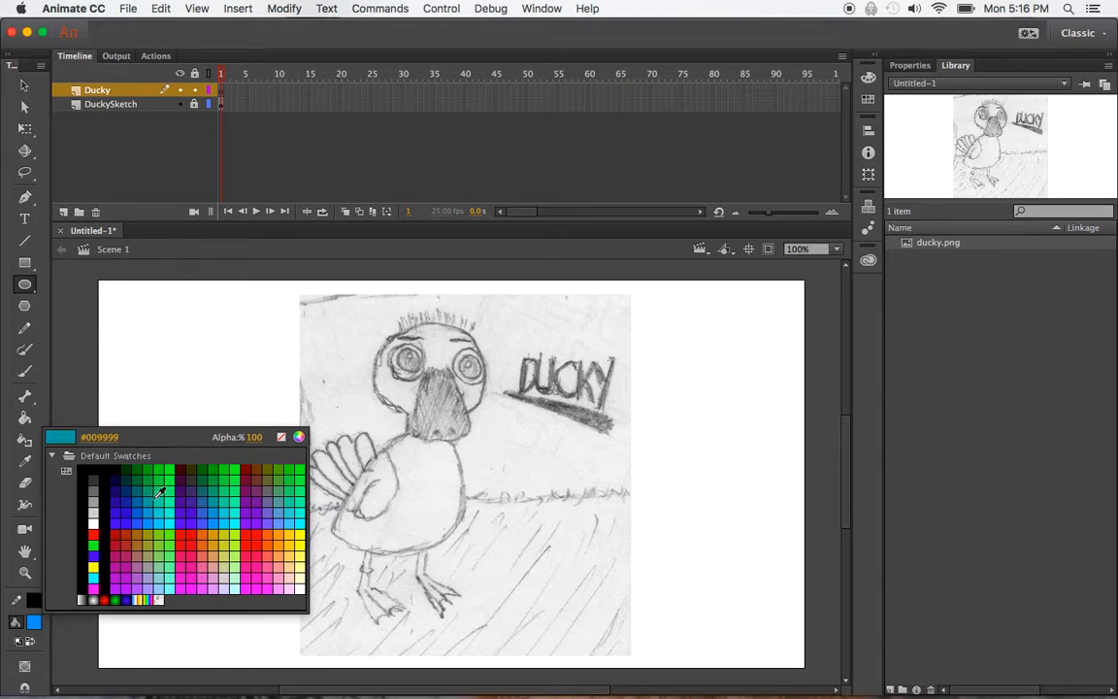
left_click(280, 437)
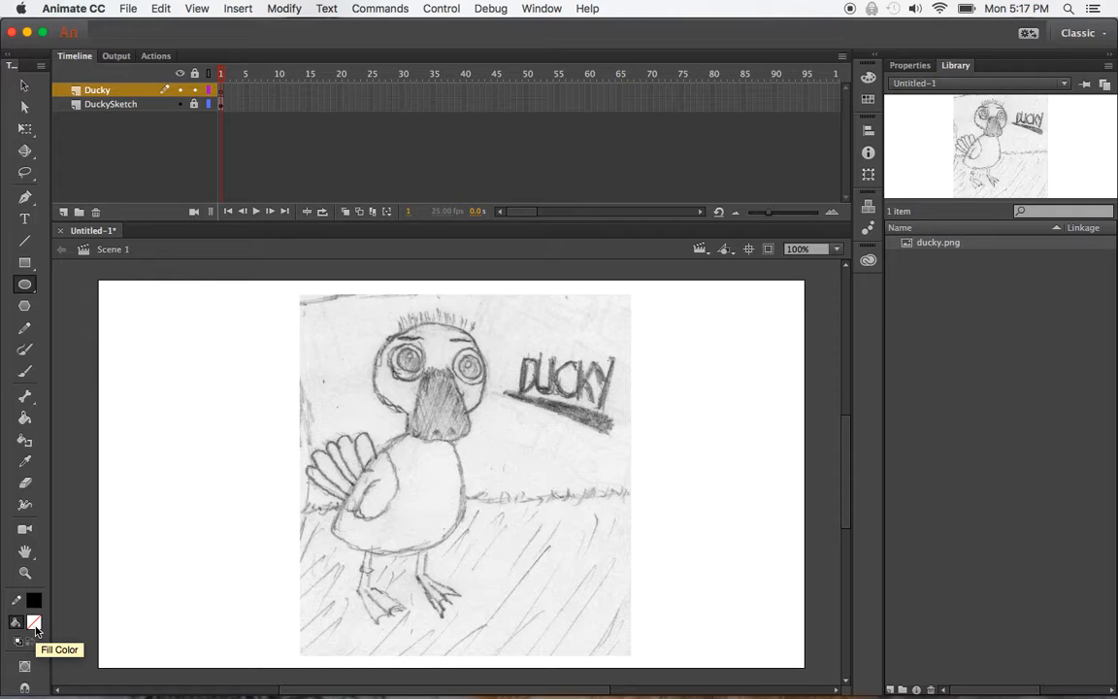
left_click_drag(256, 371, 549, 609)
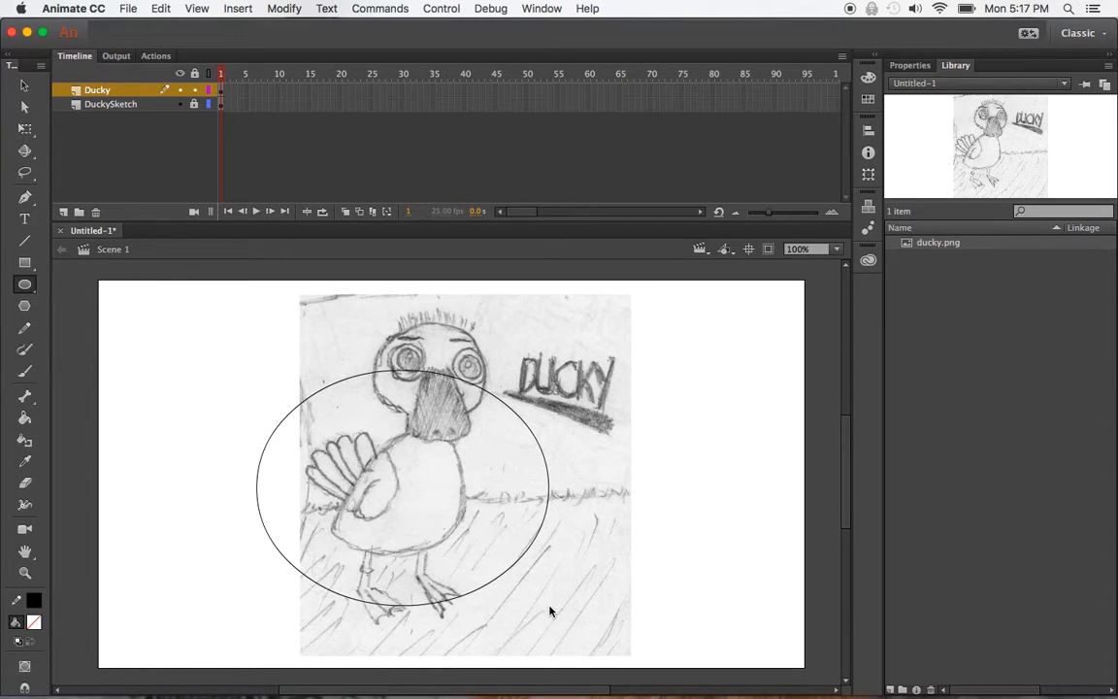
key("super+z")
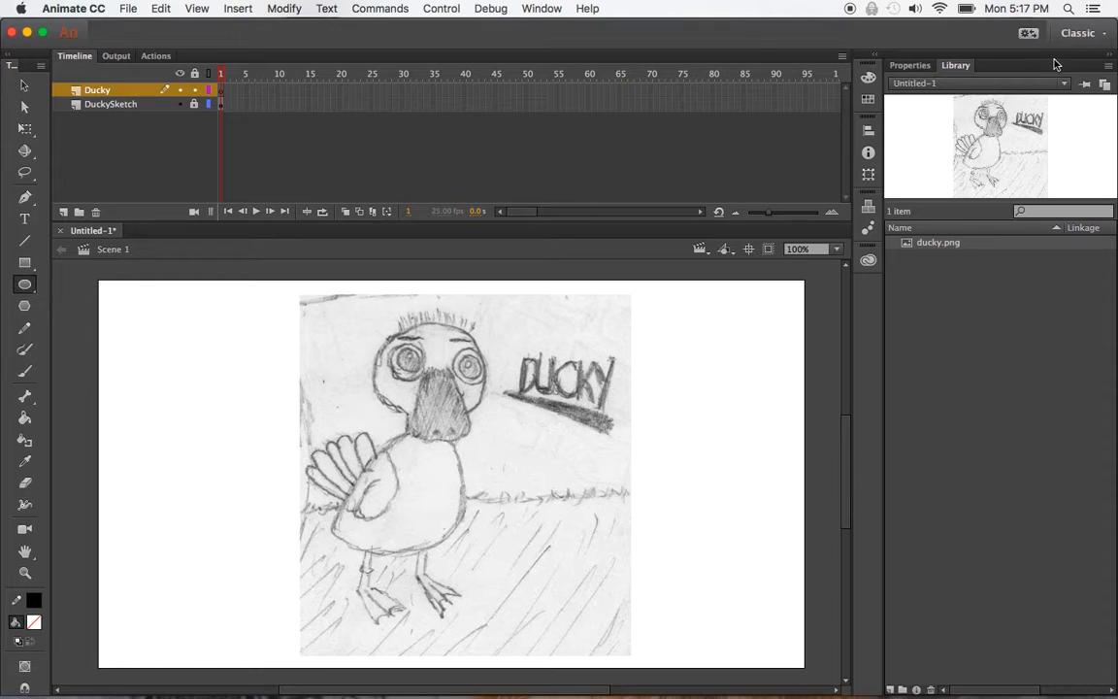
Try stroke sizes 1.00 and 3.90 by drawing a test oval over the sketch with each, and undo both ovals.
left_click(907, 65)
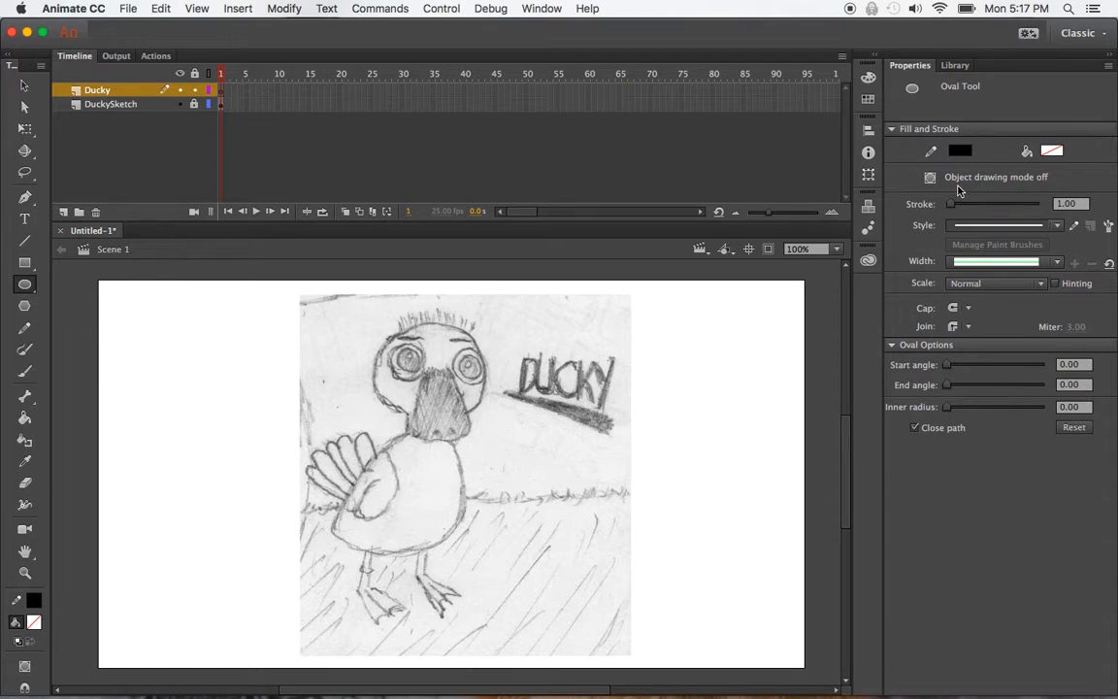
left_click_drag(324, 319, 400, 391)
key("super+z")
left_click(951, 206)
left_click_drag(951, 206, 956, 206)
left_click_drag(323, 361, 415, 457)
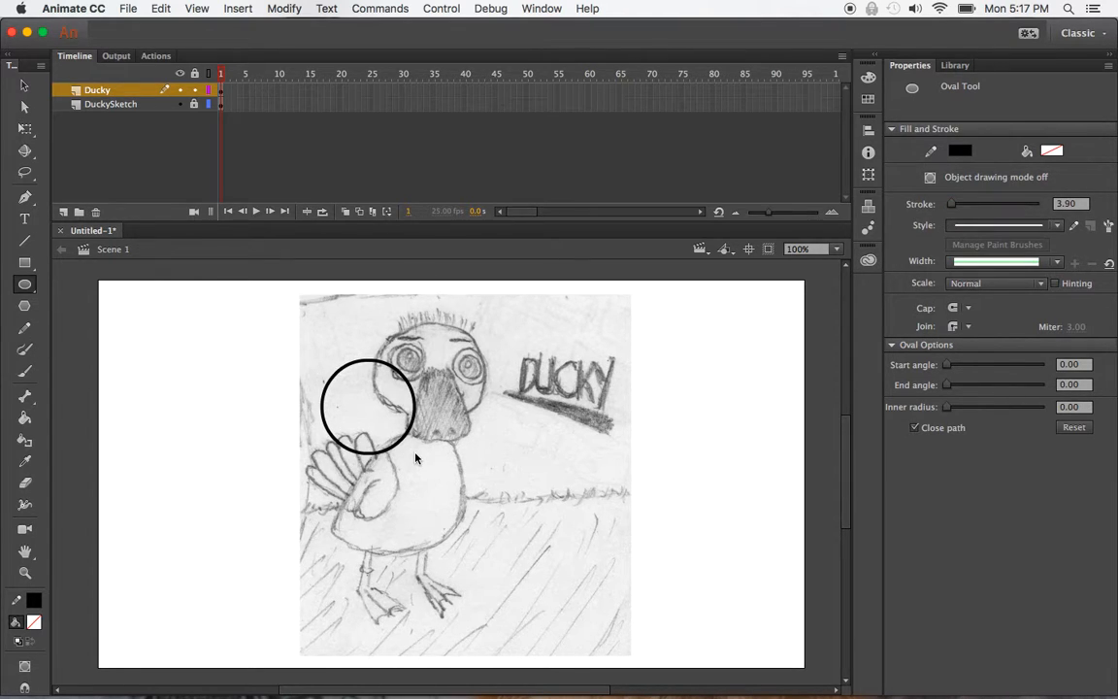
key("super+z")
Set the Oval tool's stroke size to 2.9.
left_click(949, 207)
left_click_drag(949, 206, 947, 206)
left_click(1073, 205)
type("2.9")
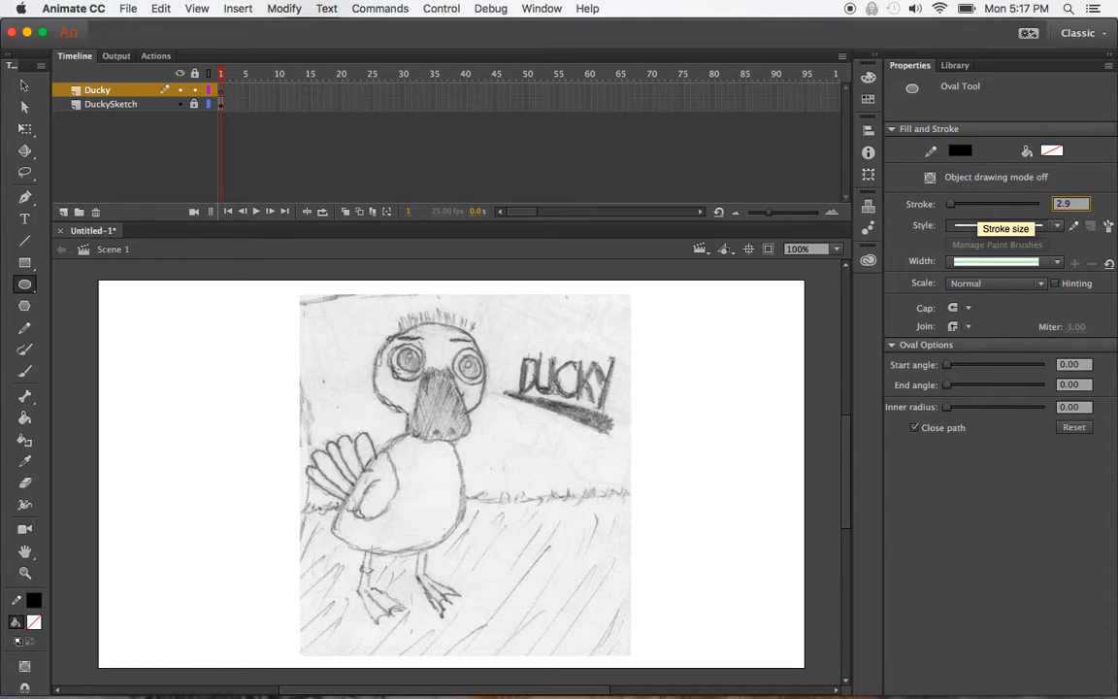
key("Tab")
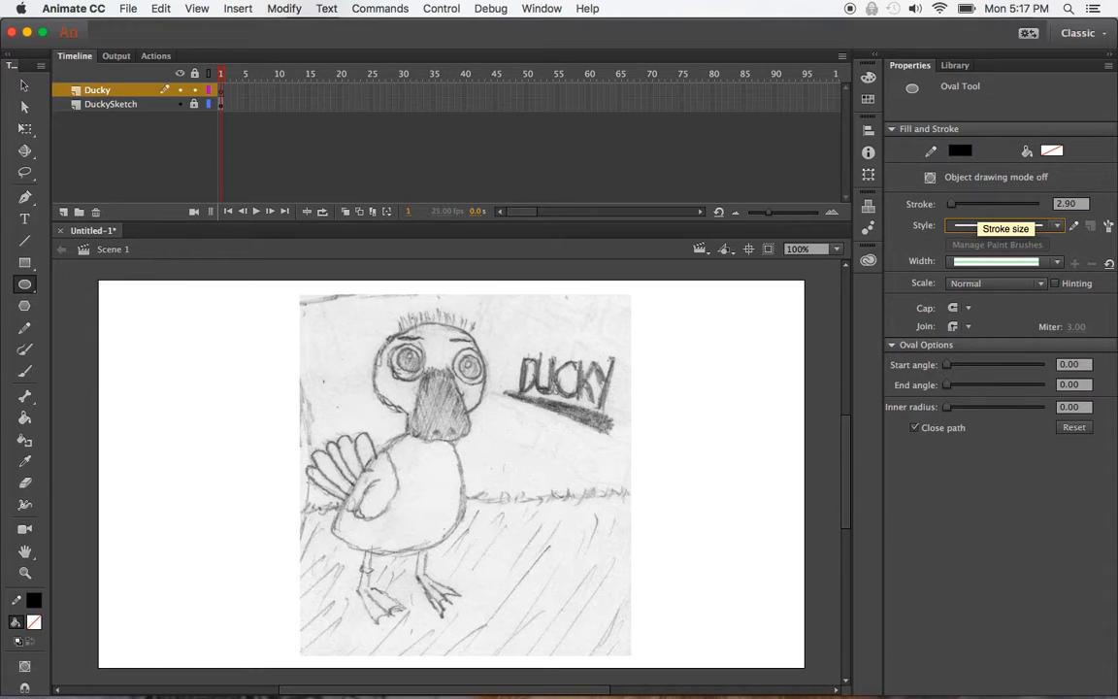
Draw a test oval over the duck's face and undo it, and draw an oval fitted around the sketched head.
left_click_drag(360, 342, 480, 462)
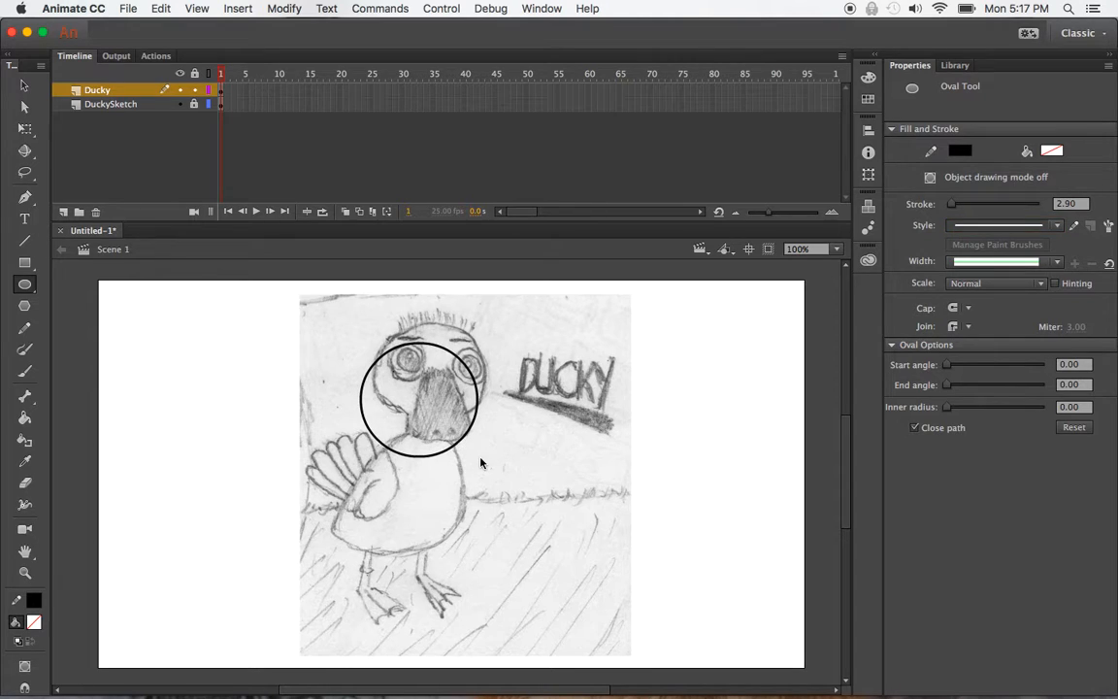
key("super+z")
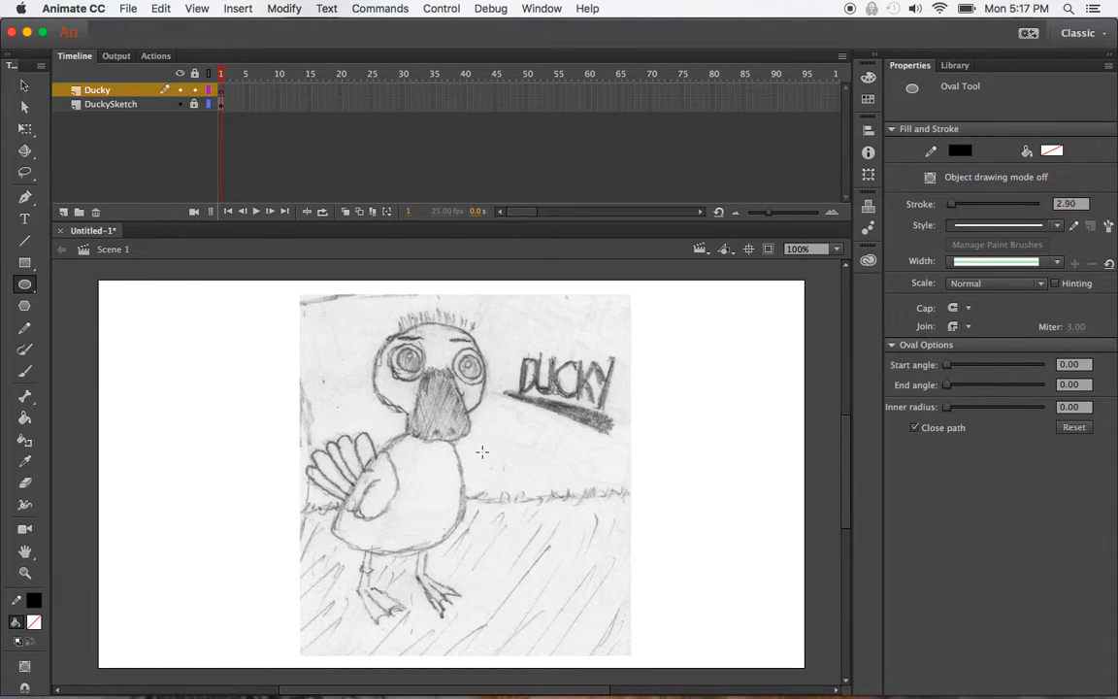
left_click_drag(376, 322, 488, 424)
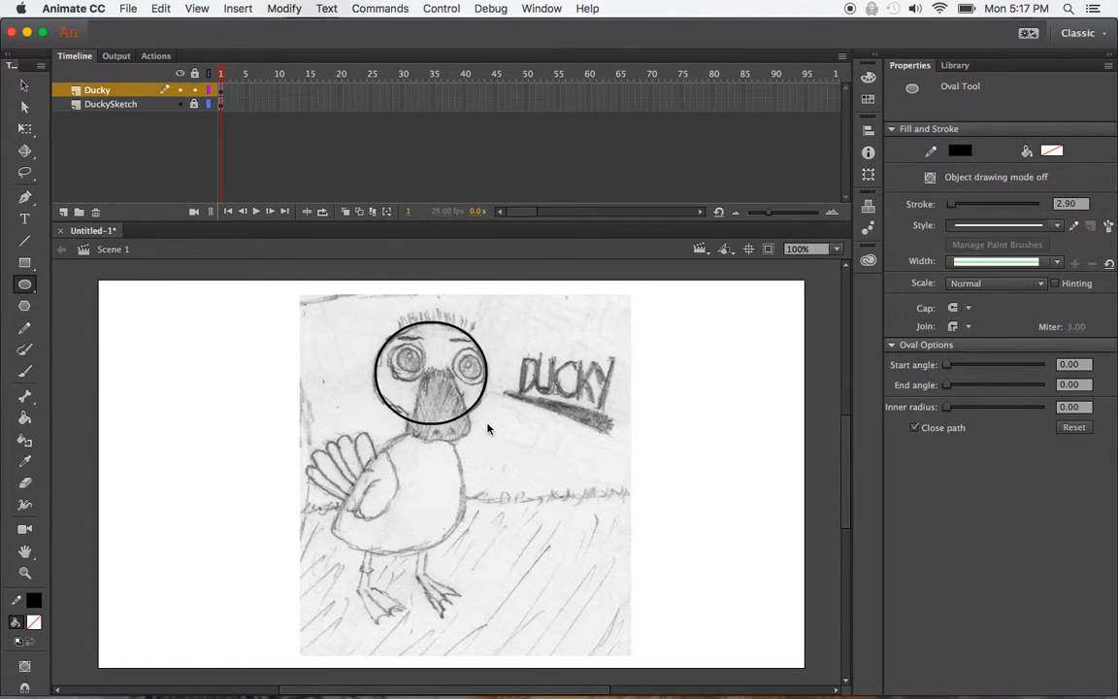
Reshape the head oval's curves with the Selection tool so the outline follows the sketched head more closely.
left_click(27, 86)
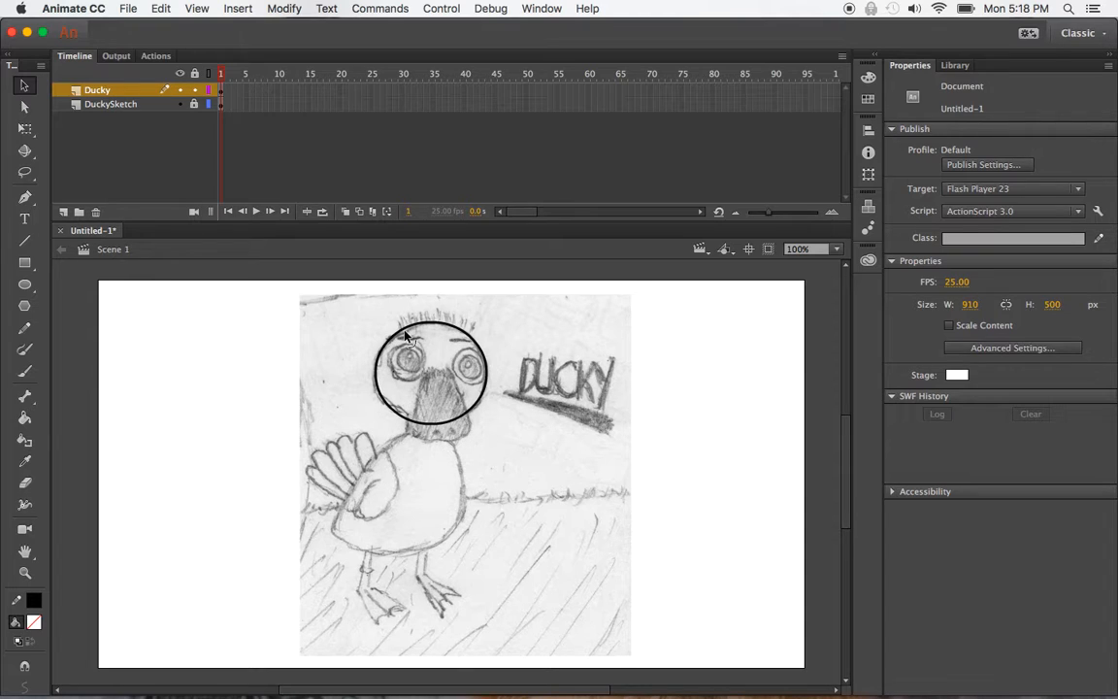
left_click_drag(404, 331, 407, 332)
left_click_drag(473, 340, 470, 340)
left_click_drag(472, 407, 470, 406)
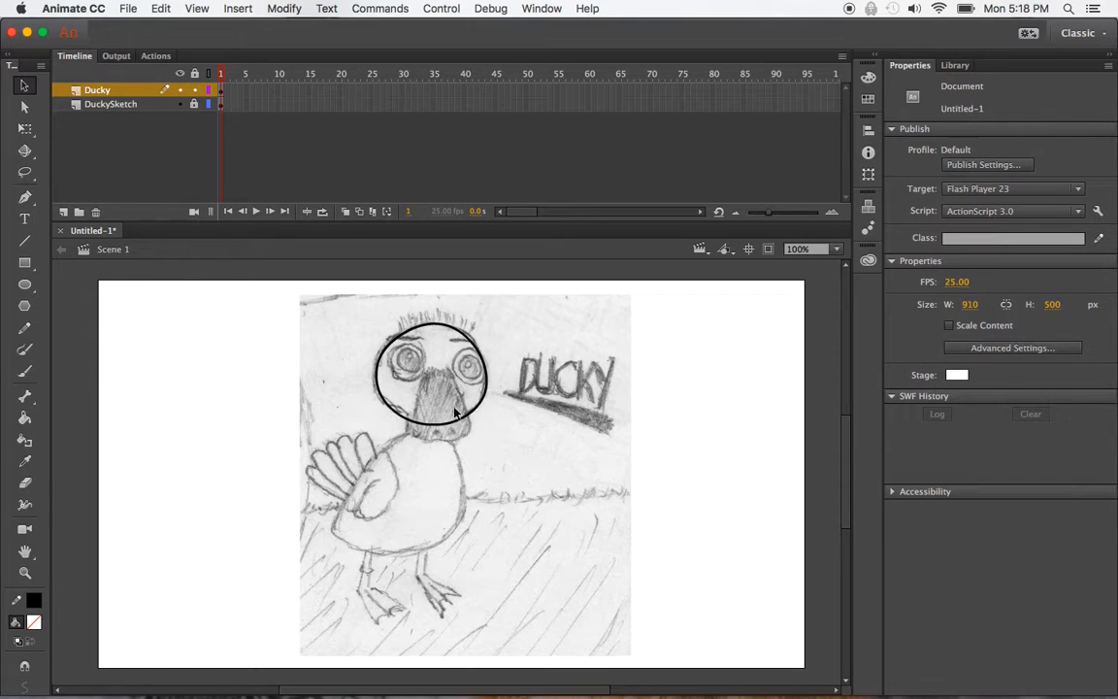
left_click_drag(395, 406, 392, 407)
left_click_drag(396, 336, 392, 337)
left_click_drag(466, 331, 470, 331)
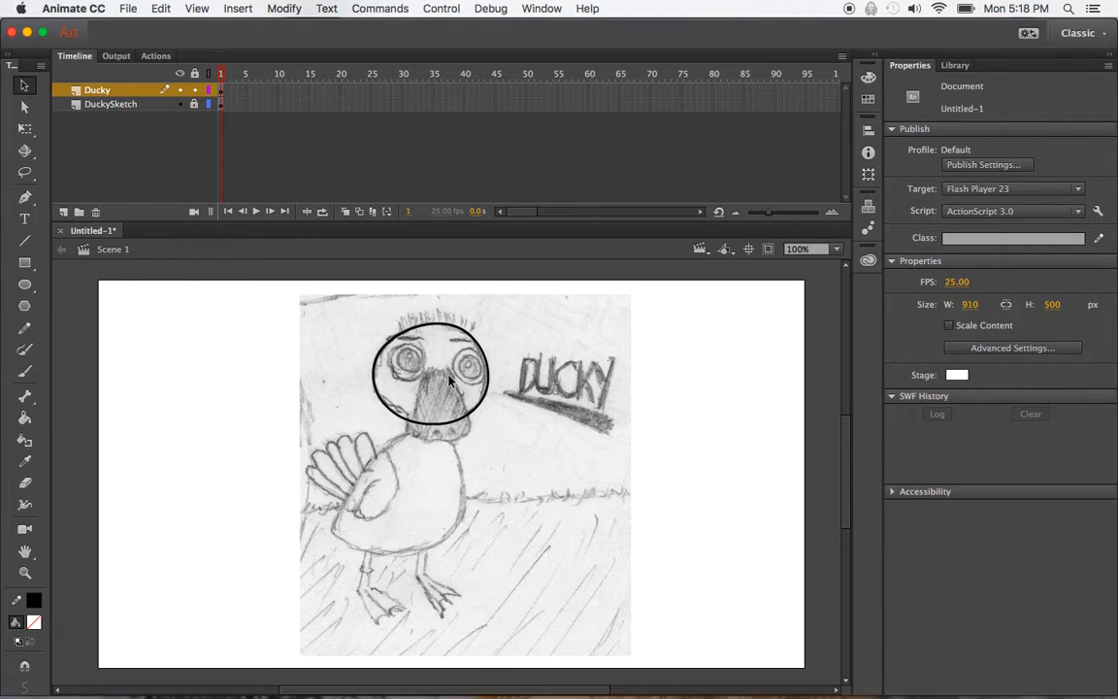
Rename the Ducky layer as Head.
double_click(97, 89)
type("Hea")
key("Return")
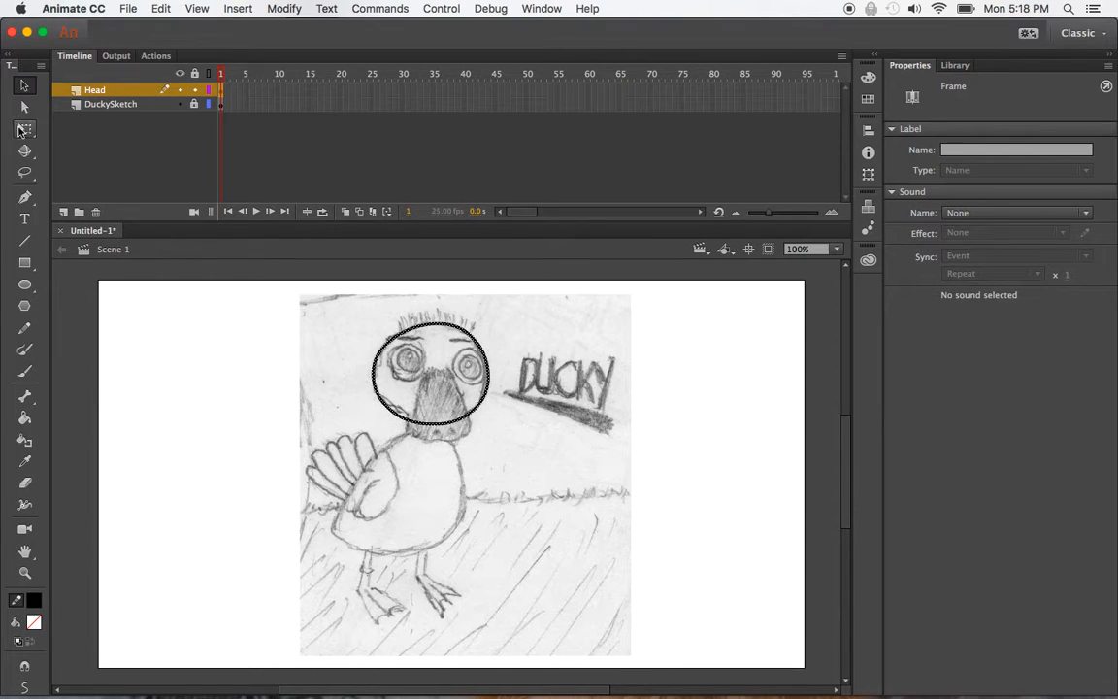
Add a new layer above Head and name it Bill.
left_click(63, 212)
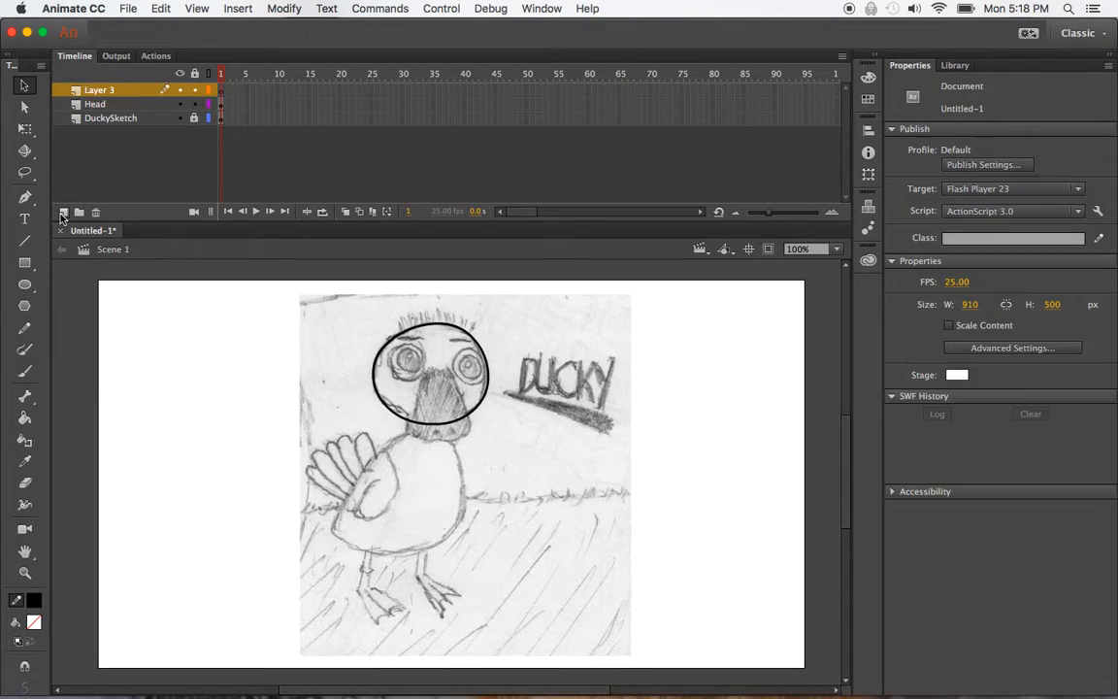
double_click(98, 90)
type("B")
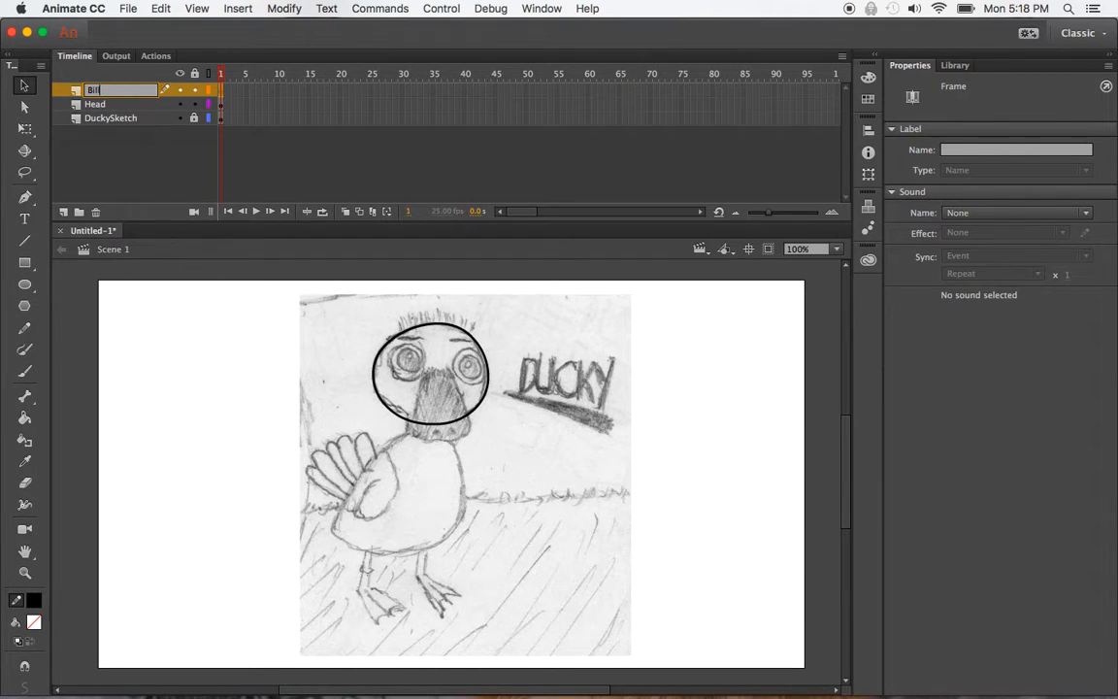
type("ill")
key("Return")
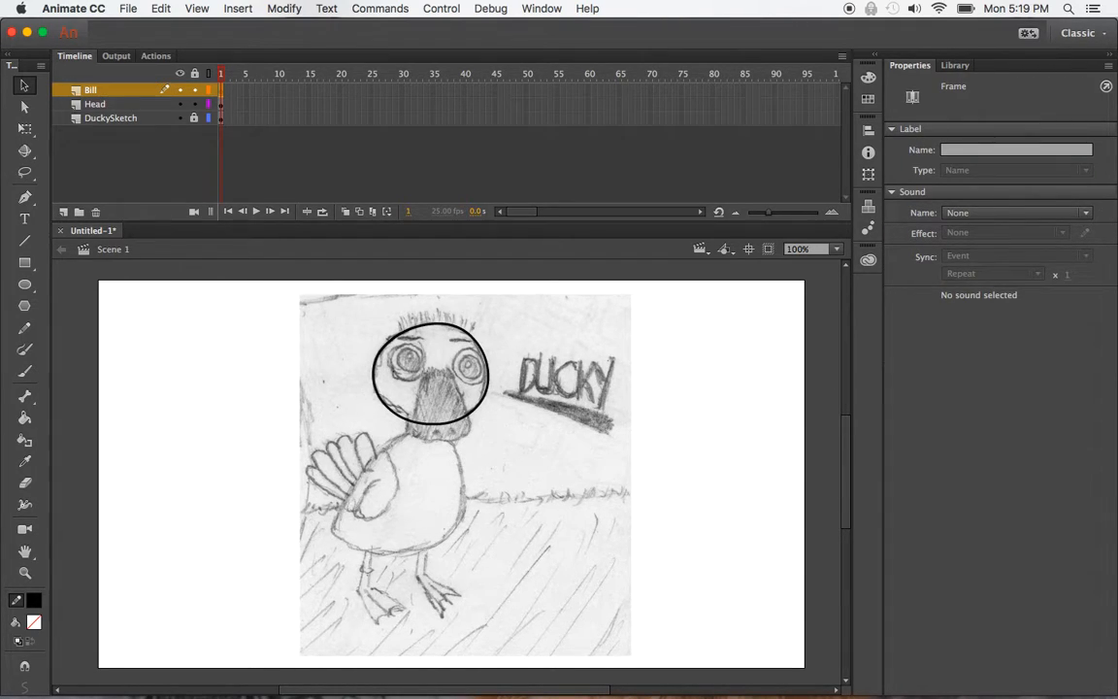
Try drawing the bill's straight outline lines on the Head layer, select part of the head outline, and undo the lines.
left_click(132, 105)
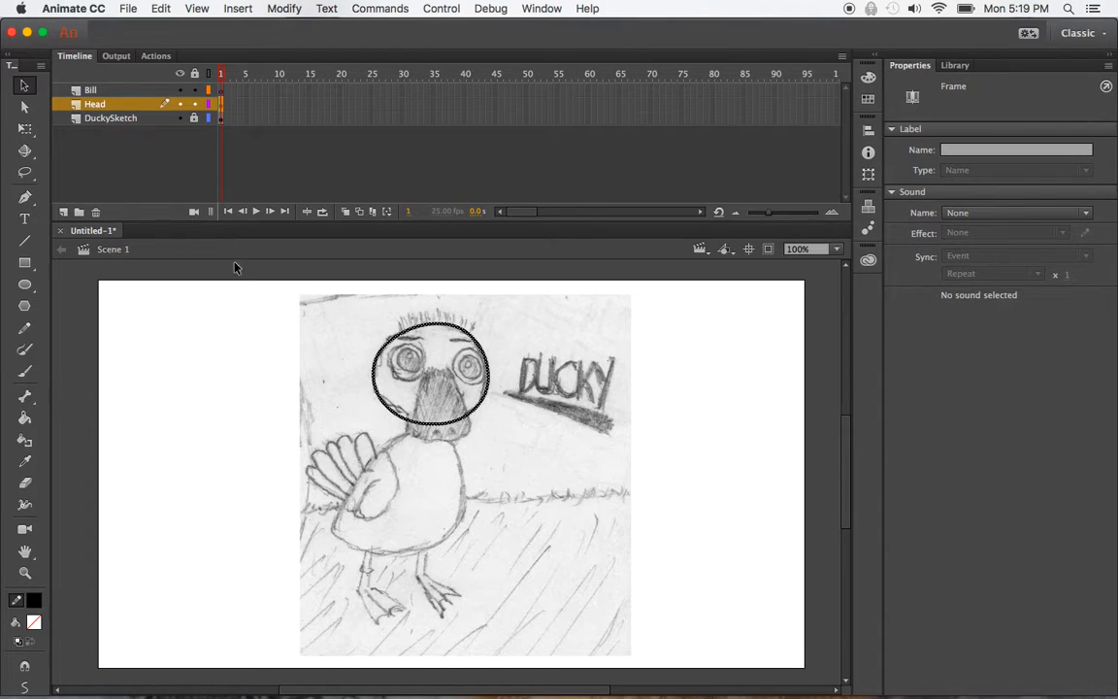
left_click(27, 242)
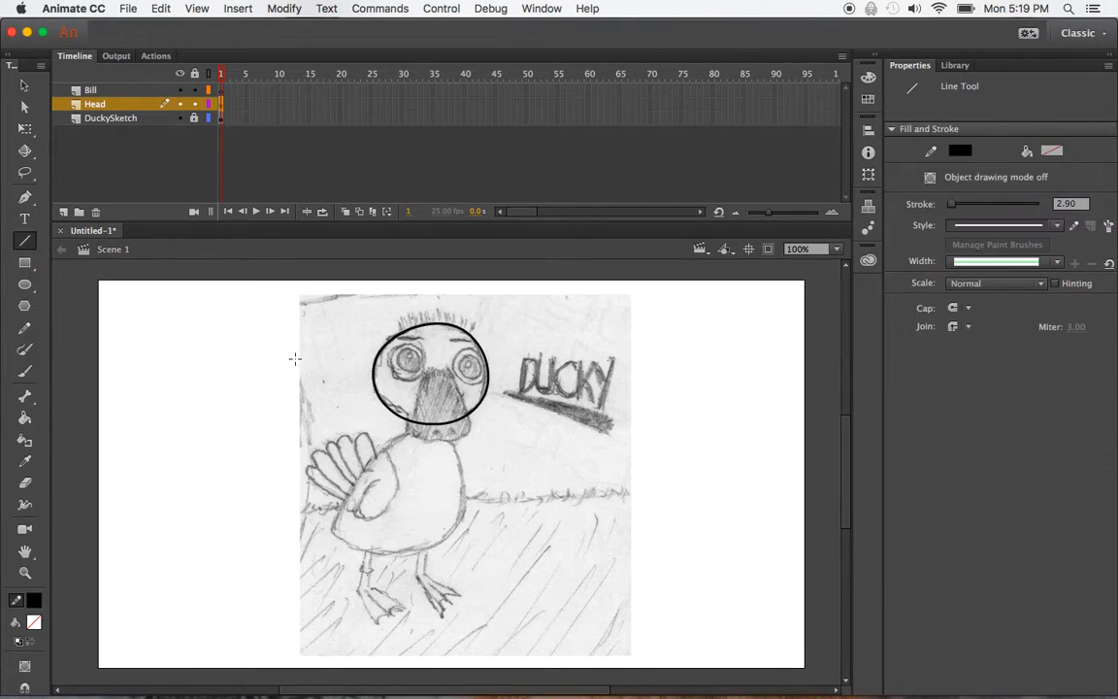
left_click_drag(423, 381, 407, 436)
mouse_move(451, 377)
left_mouse_down()
mouse_move(471, 434)
mouse_move(416, 437)
left_mouse_up()
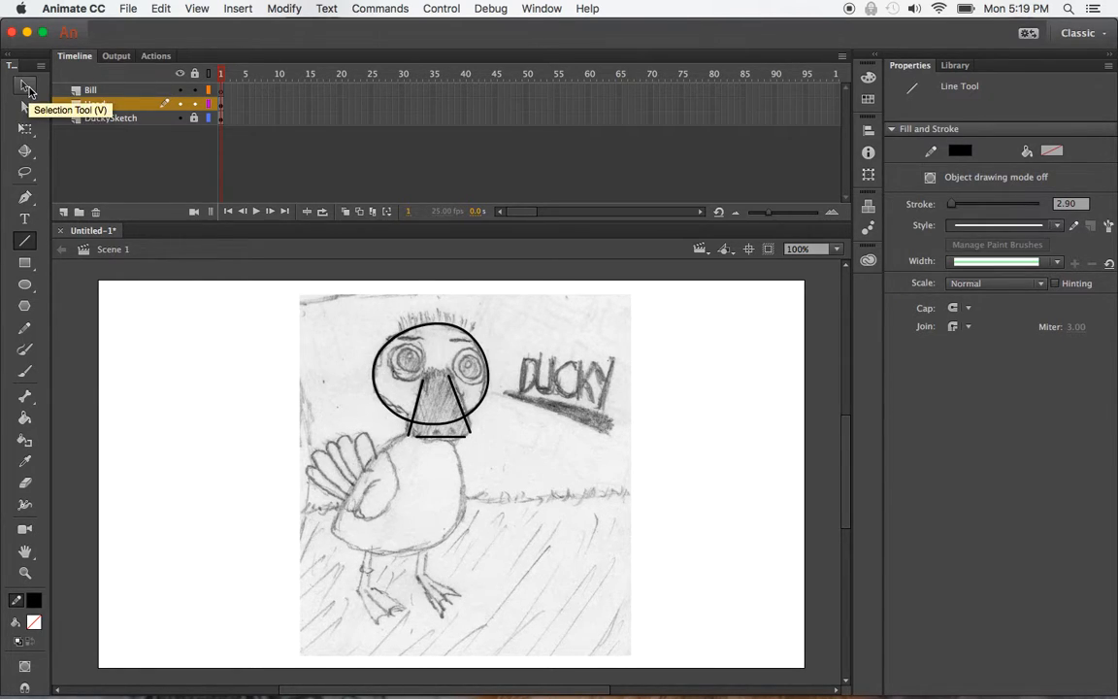
left_click(26, 87)
left_click(371, 380)
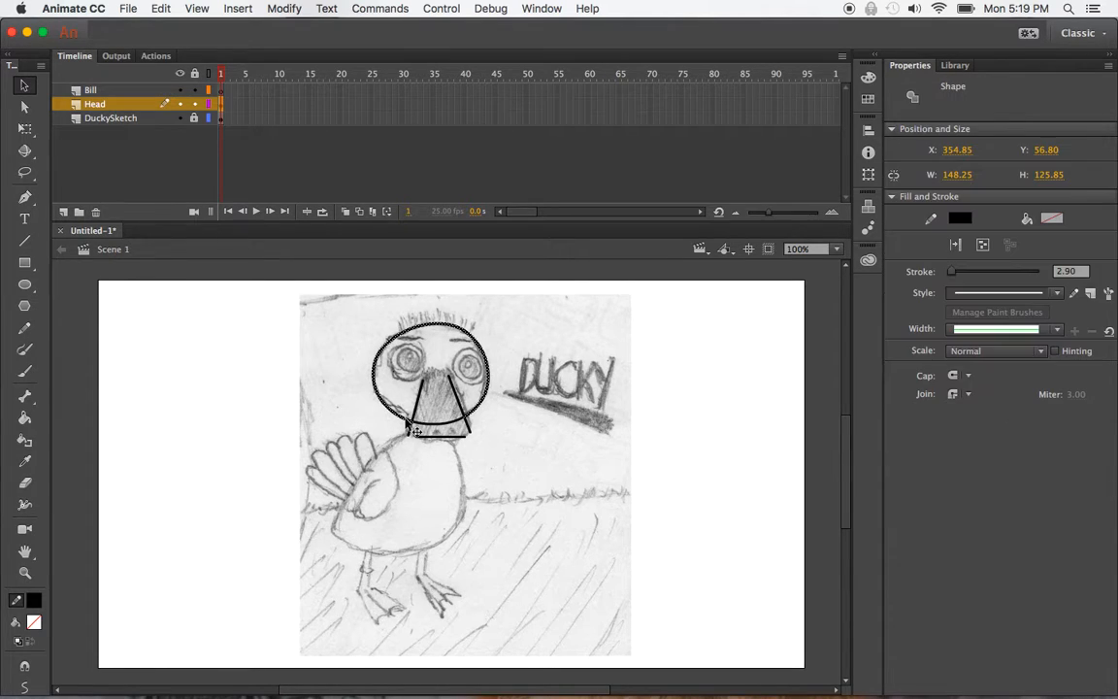
key("super+z")
key("super+z")
key("super+z")
key("super+z")
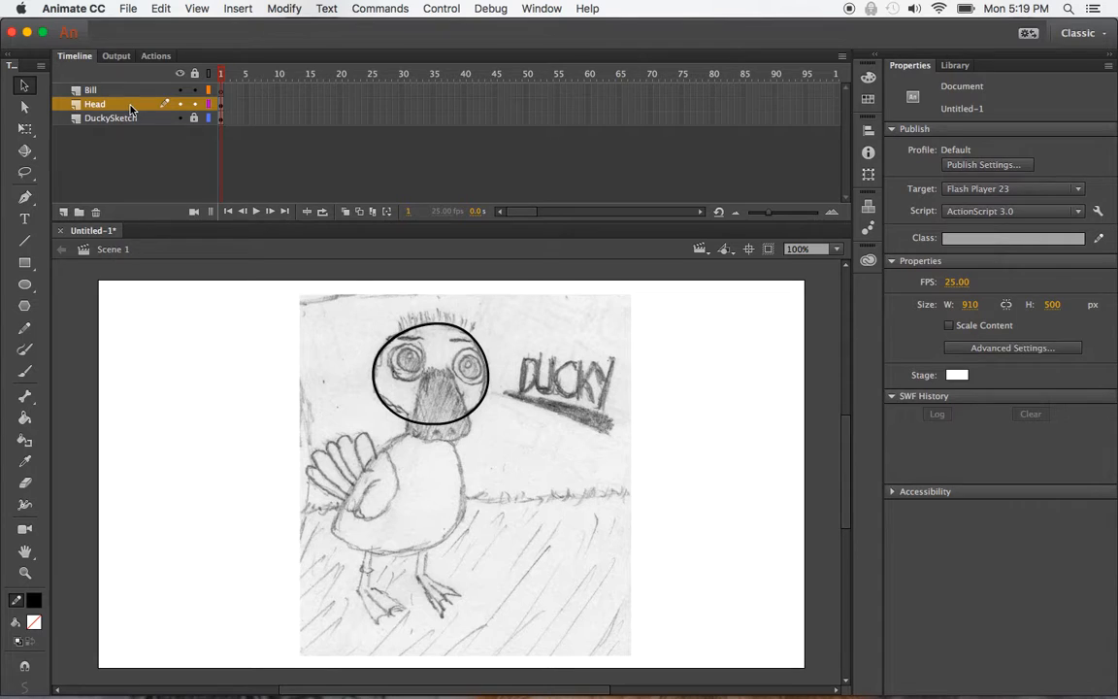
Lock the Bill layer, and hide and show the Head layer to check what it contains.
left_click(195, 89)
left_click(180, 104)
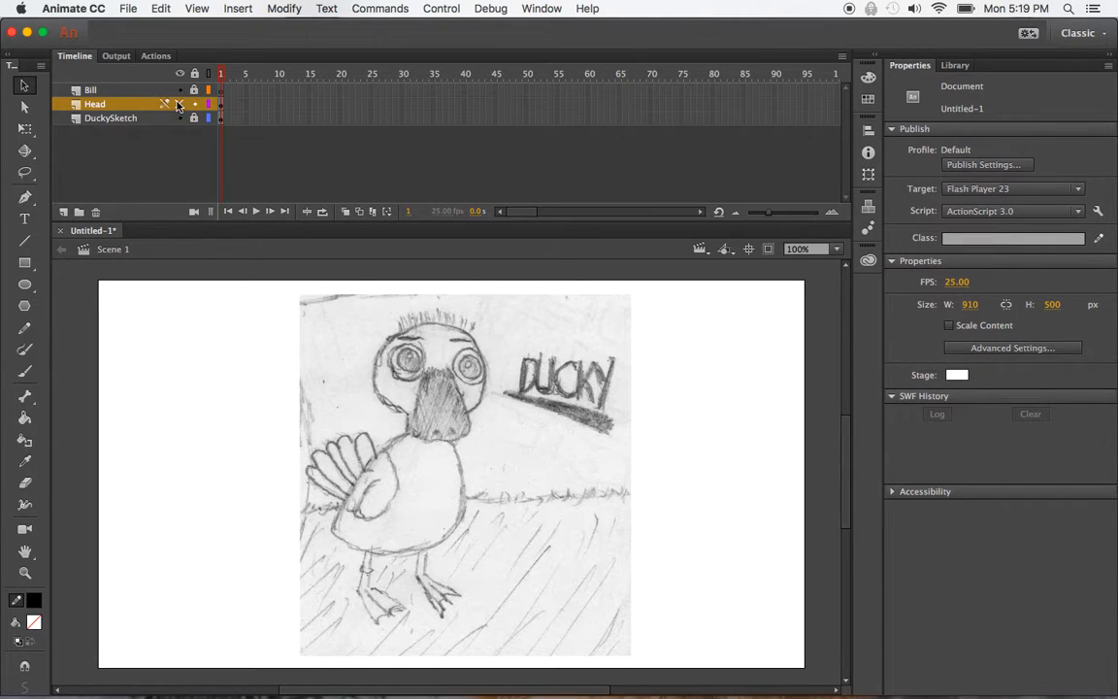
left_click(221, 104)
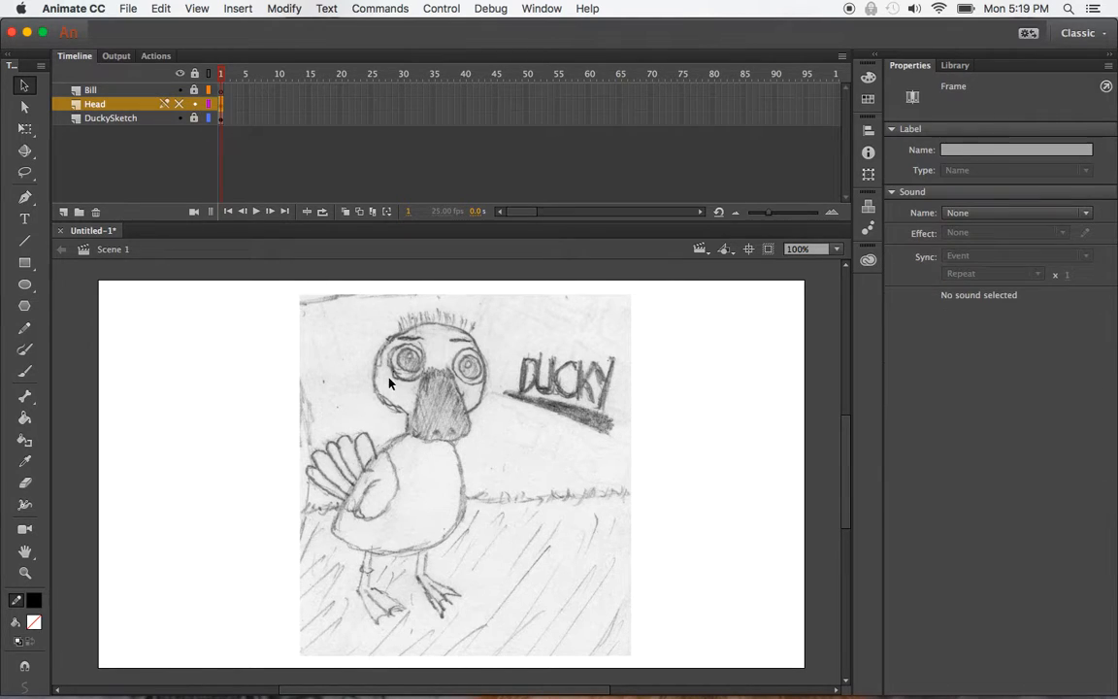
left_click(178, 104)
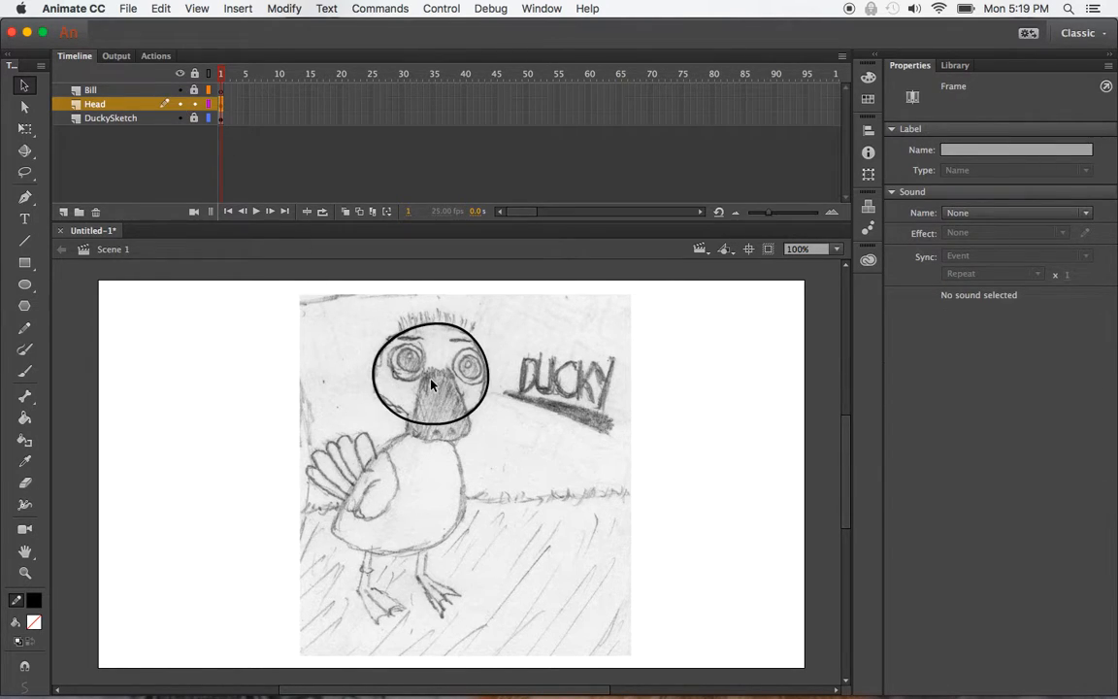
Draw straight lines along the bill's two sides and bottom edge on the Head layer.
left_click(24, 240)
left_click_drag(420, 396, 410, 430)
mouse_move(451, 378)
left_mouse_down()
mouse_move(473, 434)
mouse_move(410, 434)
left_mouse_up()
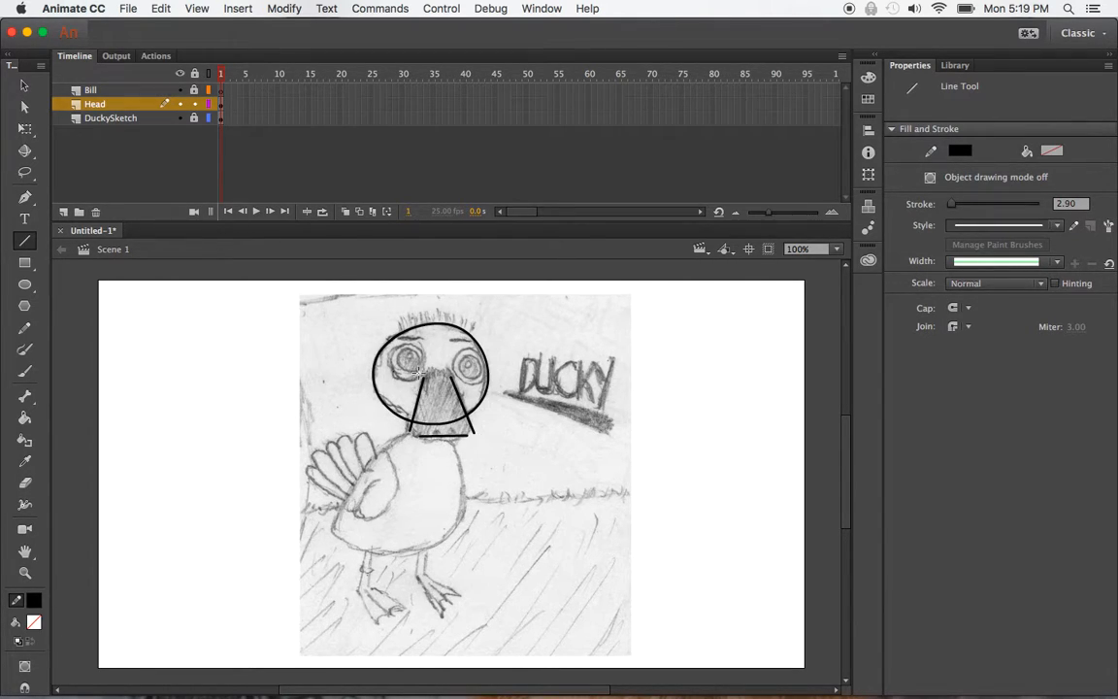
Delete the part of the head outline that crosses the bill between its two side lines.
left_click(25, 85)
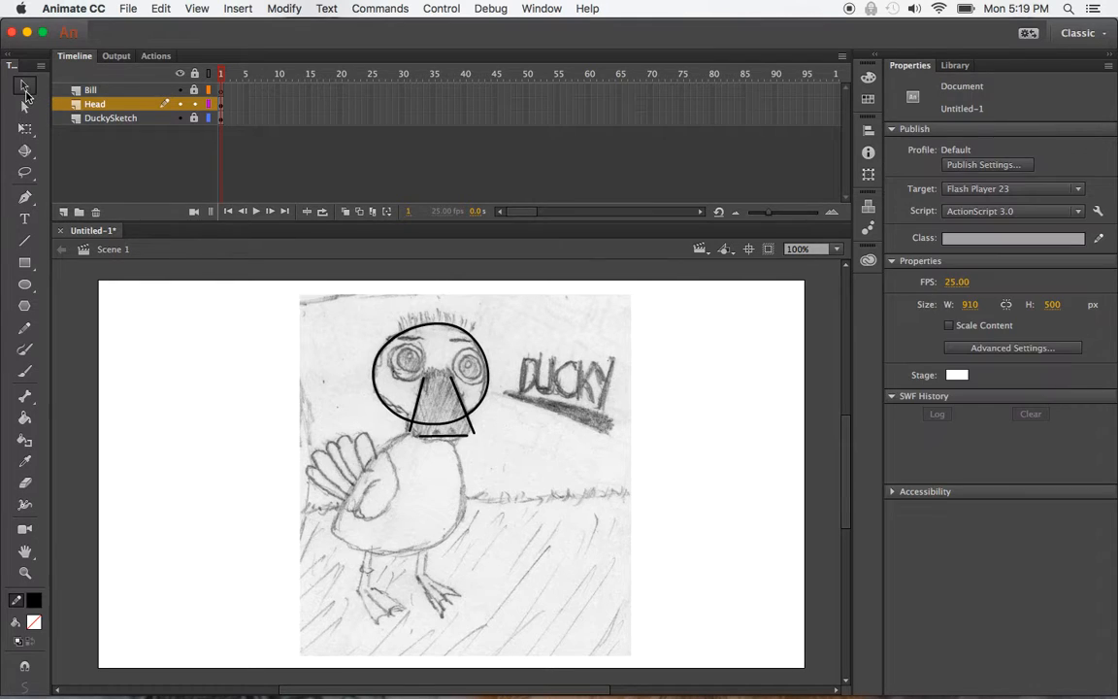
left_click(428, 326)
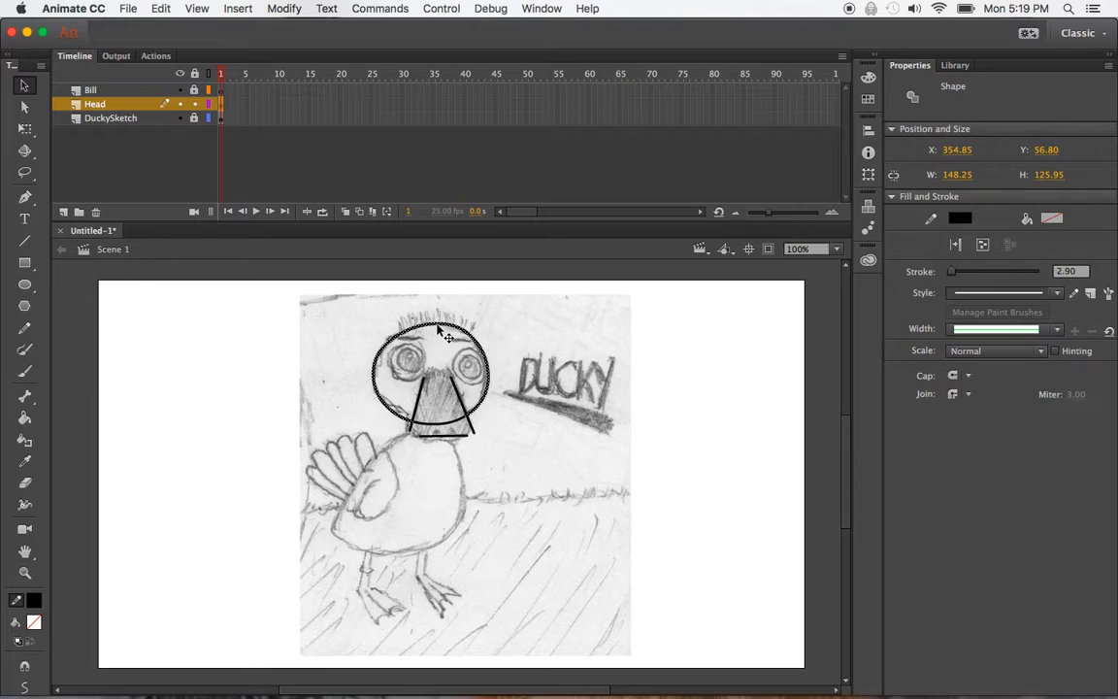
left_click(442, 431)
key("Delete")
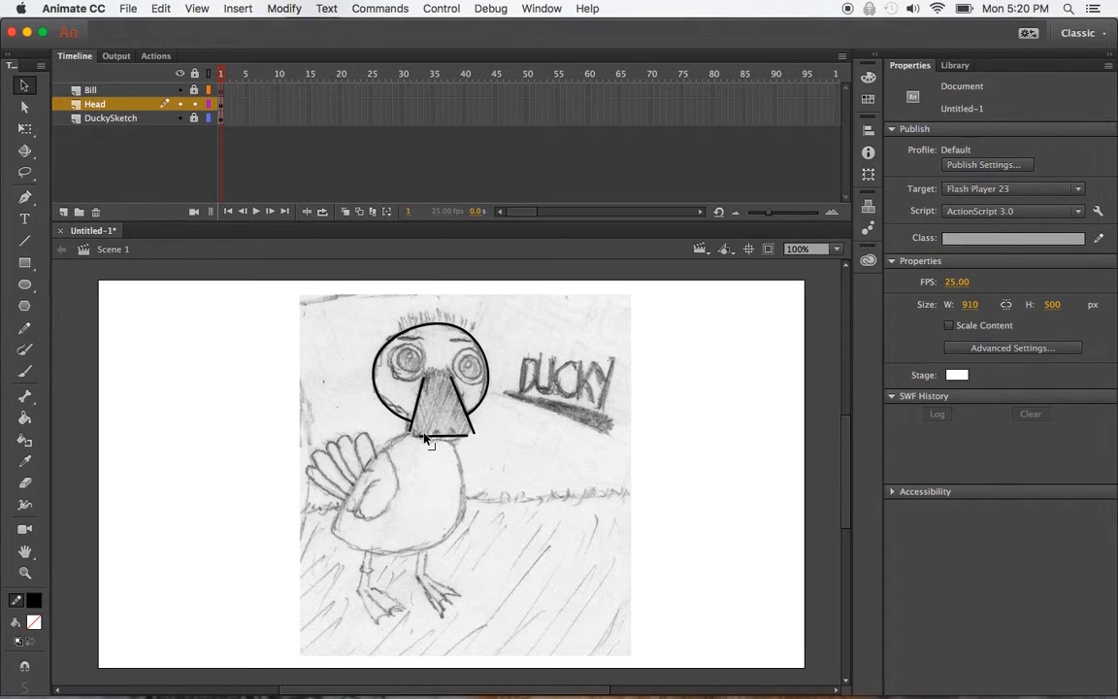
Join the bill's bottom line to its side lines and bend all three into curves that follow the sketched bill.
left_click_drag(444, 436, 473, 437)
left_click_drag(443, 450, 446, 458)
left_click_drag(468, 442, 474, 438)
left_click_drag(462, 405, 465, 401)
left_click_drag(472, 410, 413, 430)
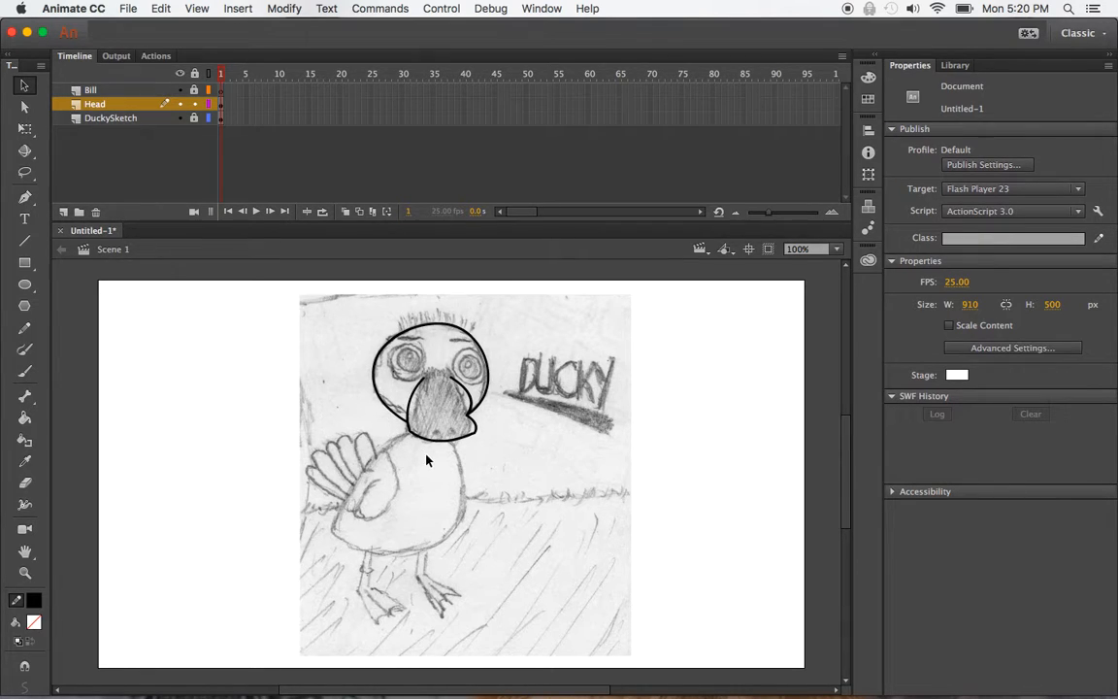
Undo the bill's reshaping, the deleted head segment and the bill lines, leaving only the complete head oval.
key("super+z")
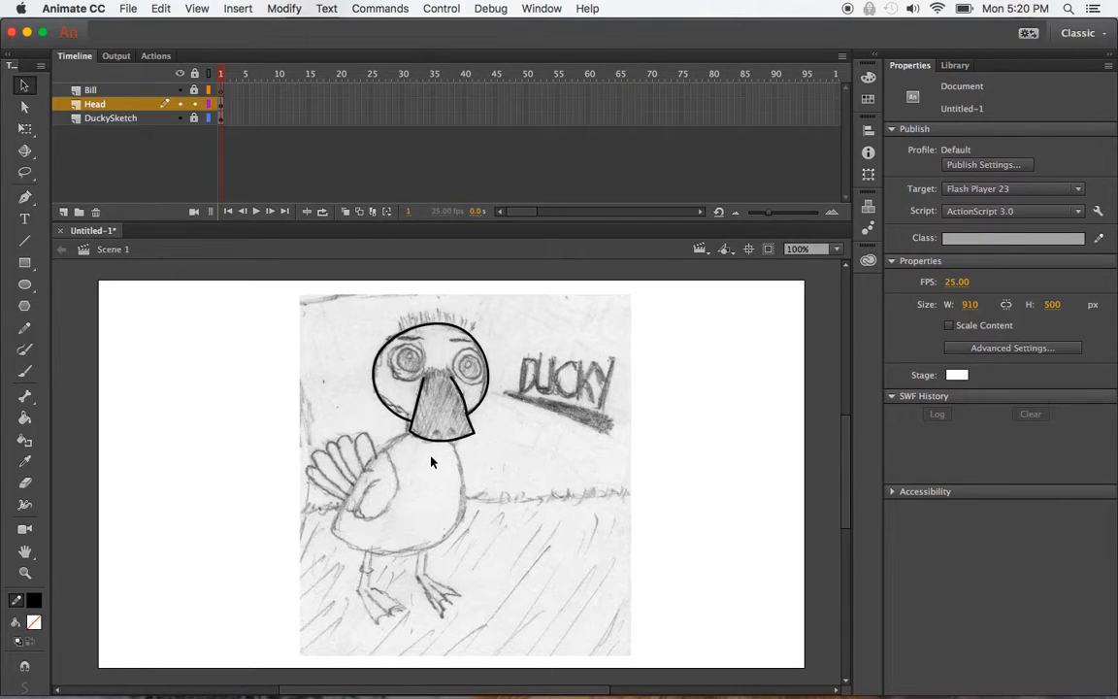
key("super+z")
key("super+z")
key("super+z")
key("super+z")
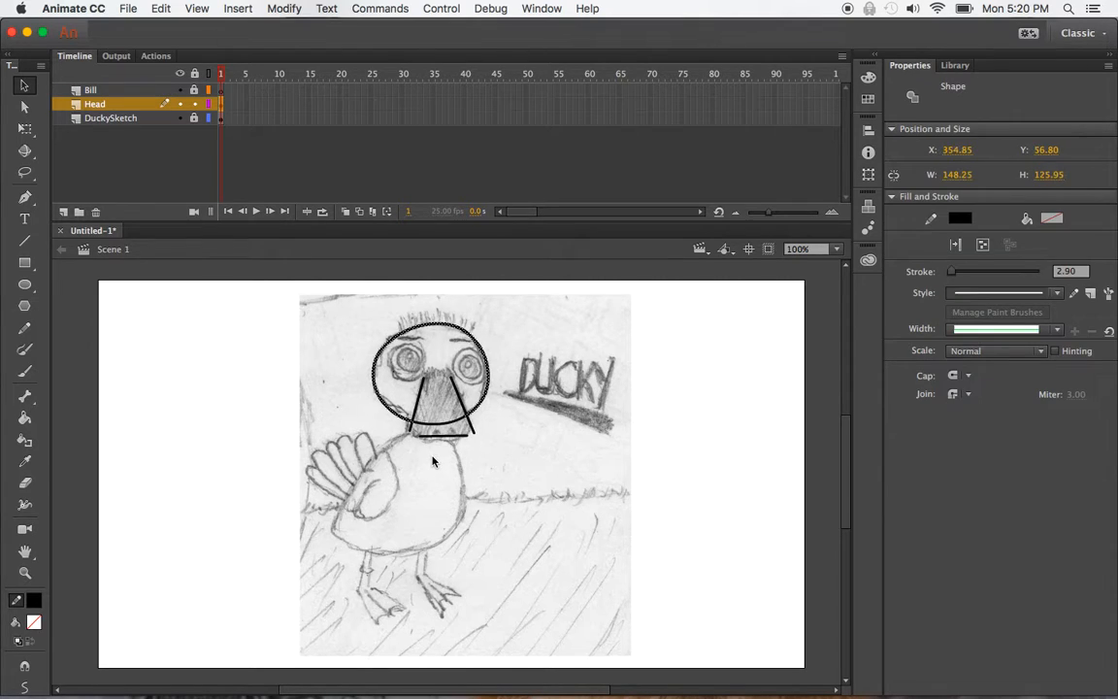
key("super+z")
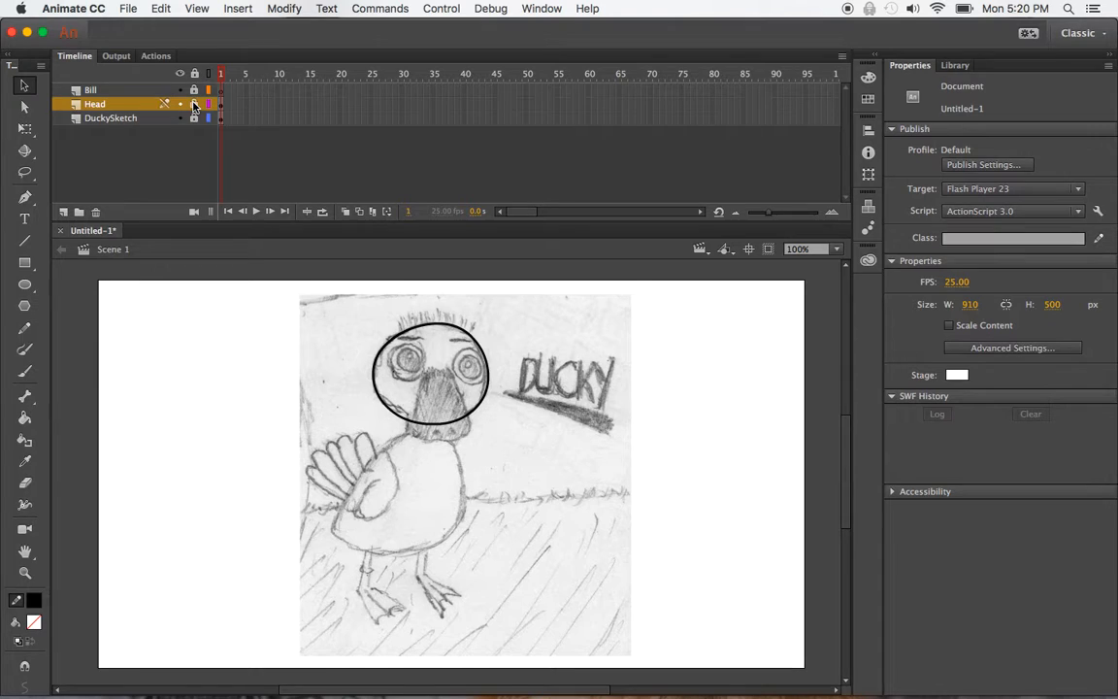
Lock the Head layer, unlock Bill, and draw the bill's two slanted side lines on the Bill layer.
left_click(220, 90)
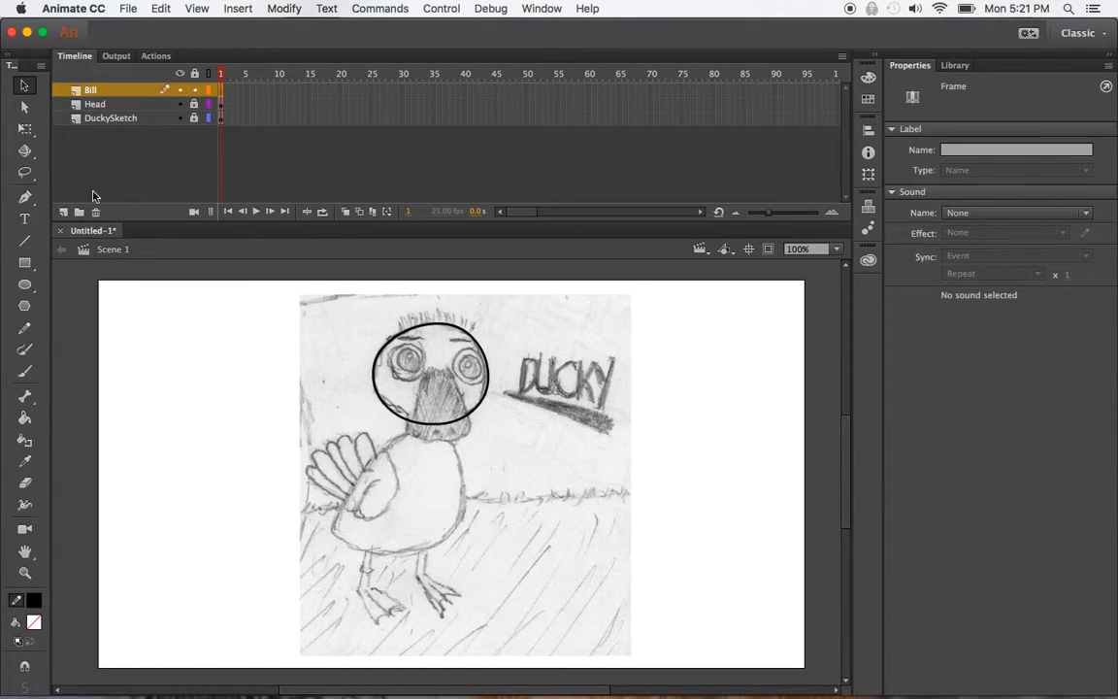
left_click(25, 241)
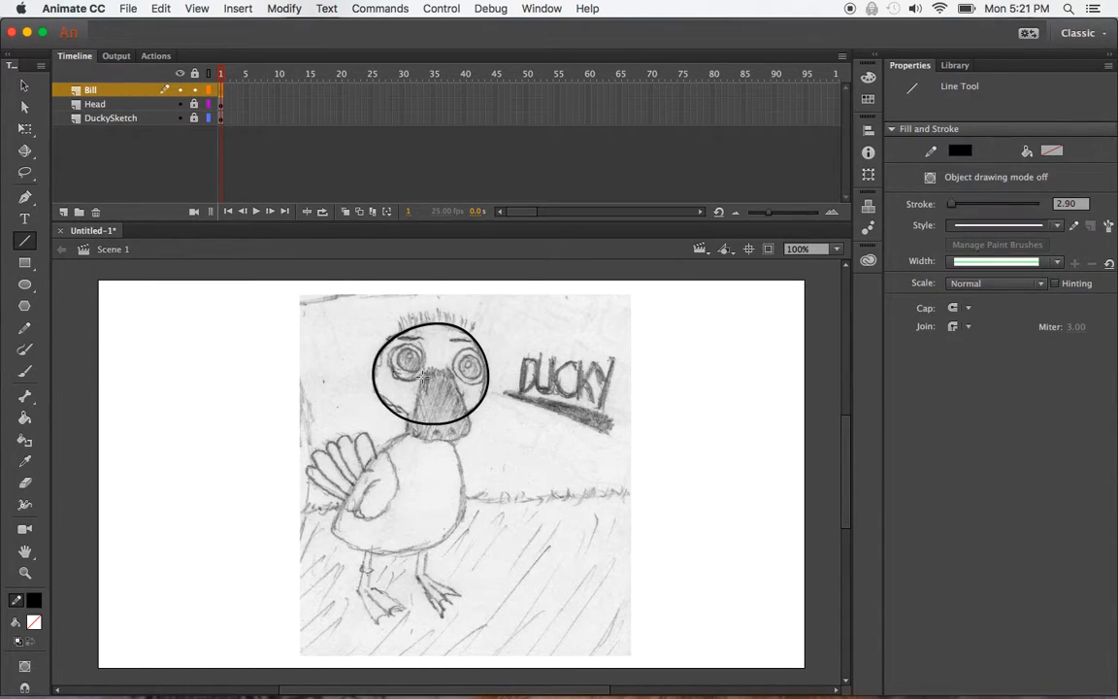
left_click_drag(424, 373, 406, 423)
left_click_drag(449, 374, 473, 422)
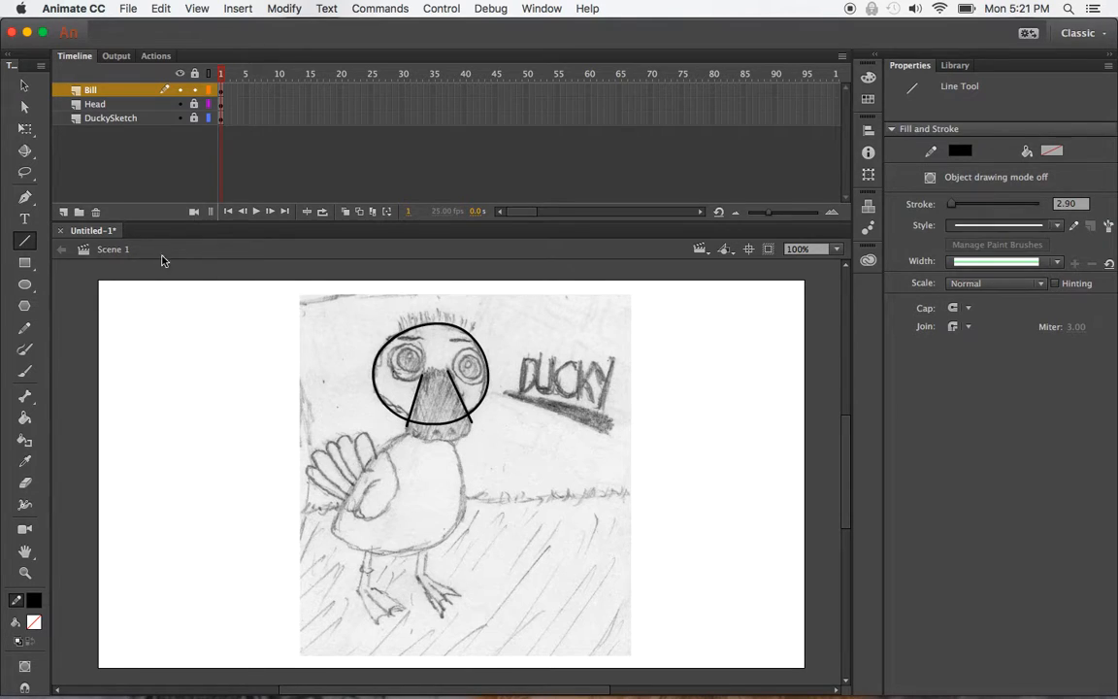
Switch to the Pencil tool, draw a freehand test stroke over the duck's body, and undo it.
left_click(29, 327)
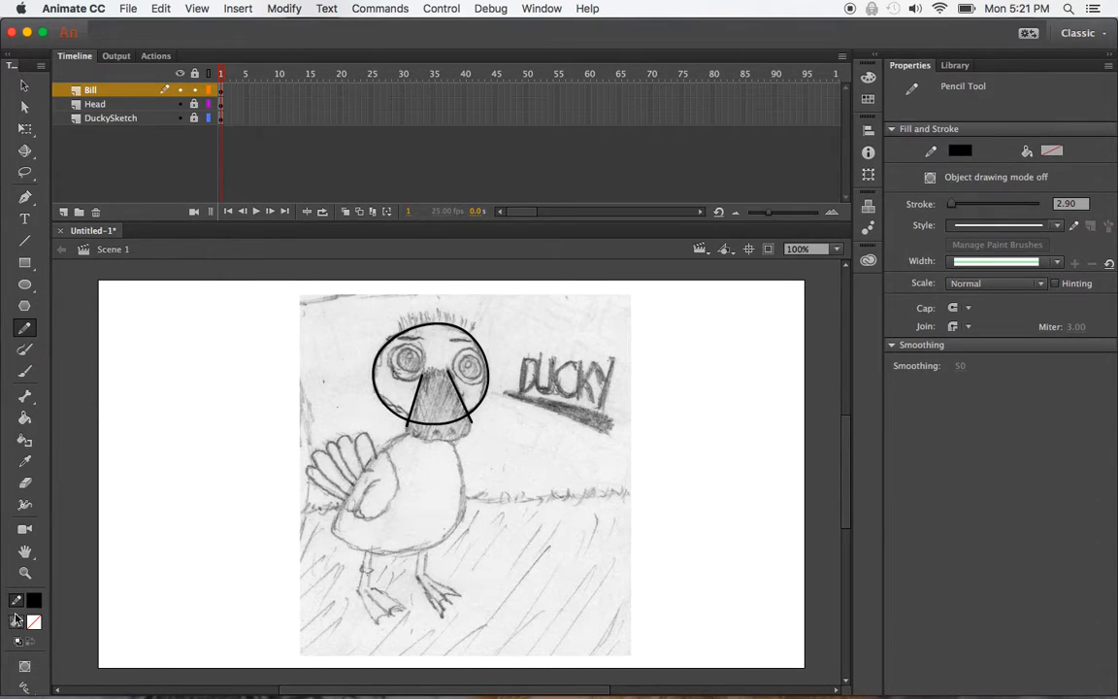
mouse_move(370, 464)
left_mouse_down()
mouse_move(371, 525)
mouse_move(421, 546)
mouse_move(468, 510)
mouse_move(411, 482)
left_mouse_up()
key("super+z")
Try the Pencil tool's Straighten mode with two freehand shapes on the blank stage beside the sketch, and undo both.
left_click(32, 687)
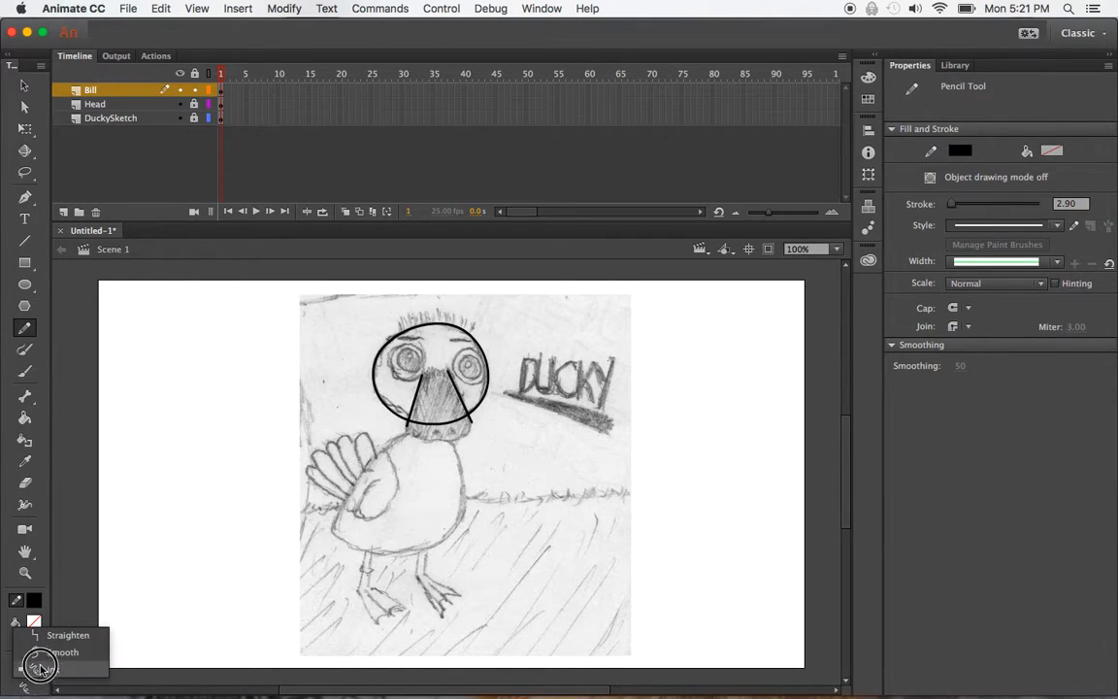
left_click(50, 636)
mouse_move(238, 361)
left_mouse_down()
mouse_move(215, 401)
mouse_move(244, 456)
mouse_move(296, 437)
mouse_move(277, 375)
left_mouse_up()
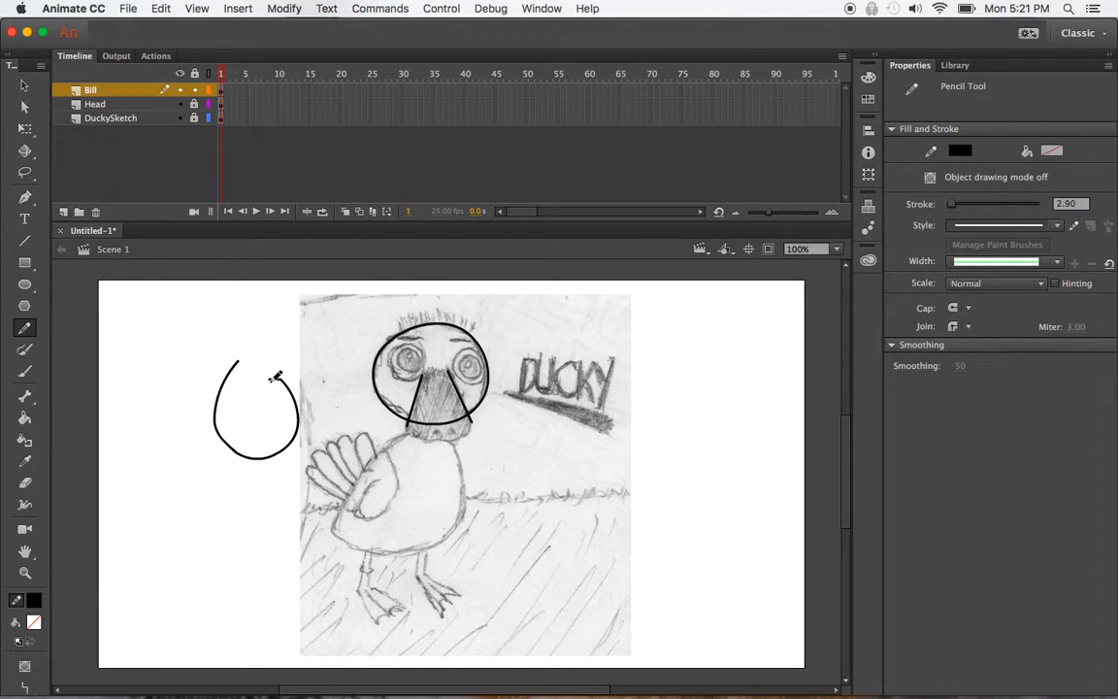
mouse_move(145, 456)
left_mouse_down()
mouse_move(147, 504)
mouse_move(168, 536)
mouse_move(212, 532)
mouse_move(250, 574)
left_mouse_up()
key("cmd+z")
key("cmd+z")
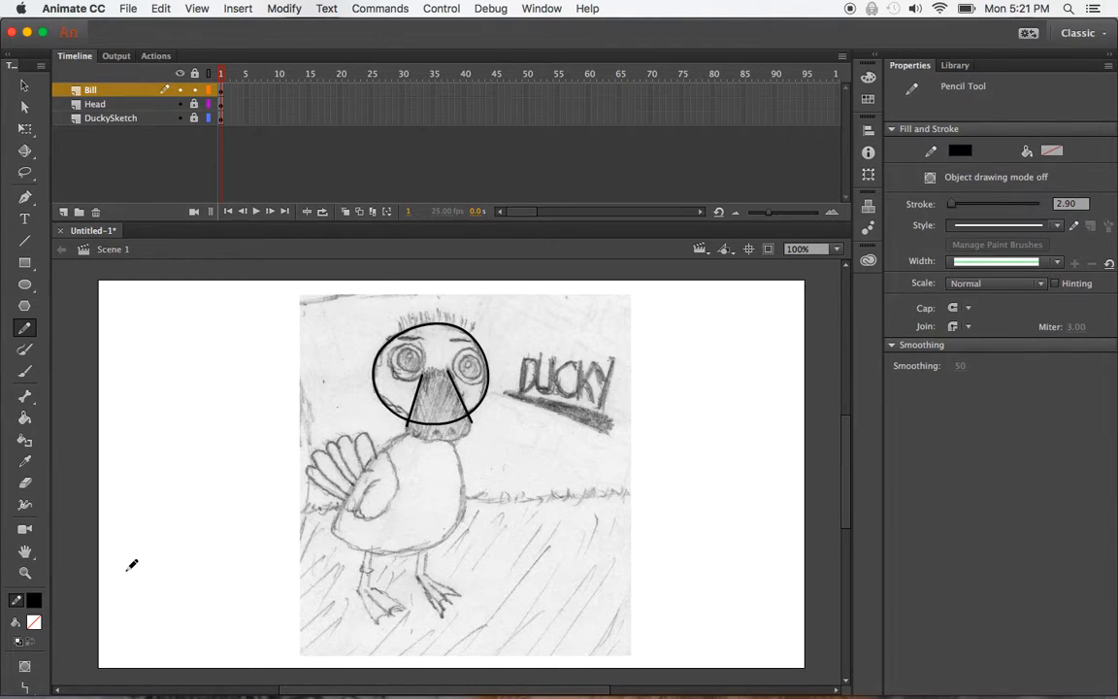
Set the Pencil tool's drawing mode to Ink.
left_click(26, 684)
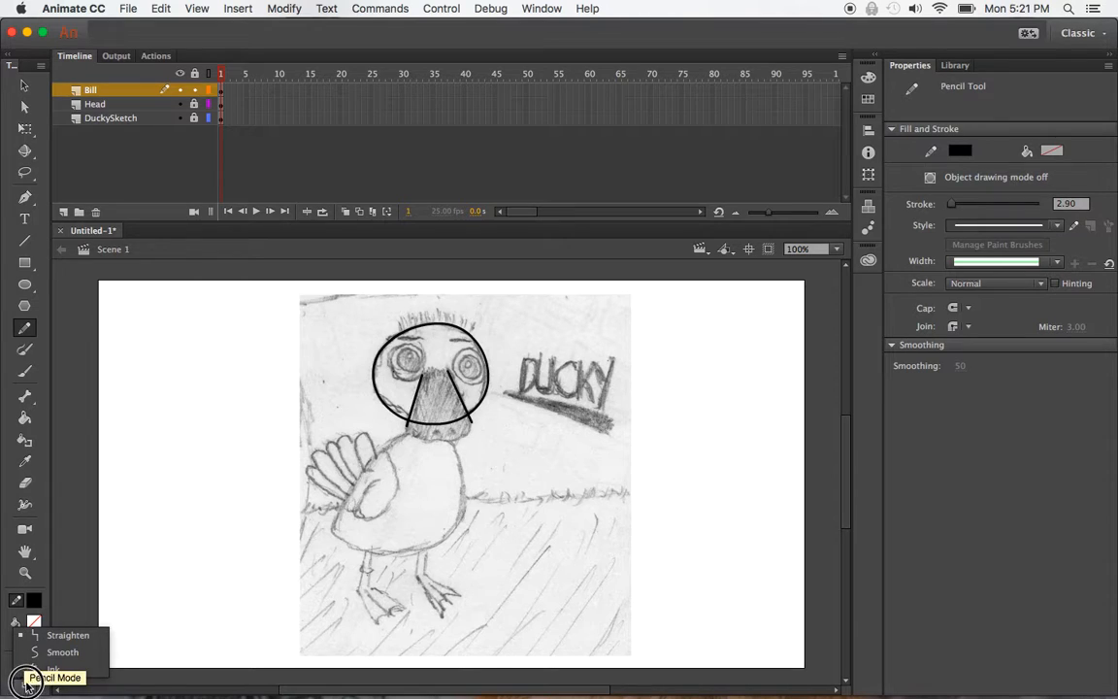
left_click(56, 670)
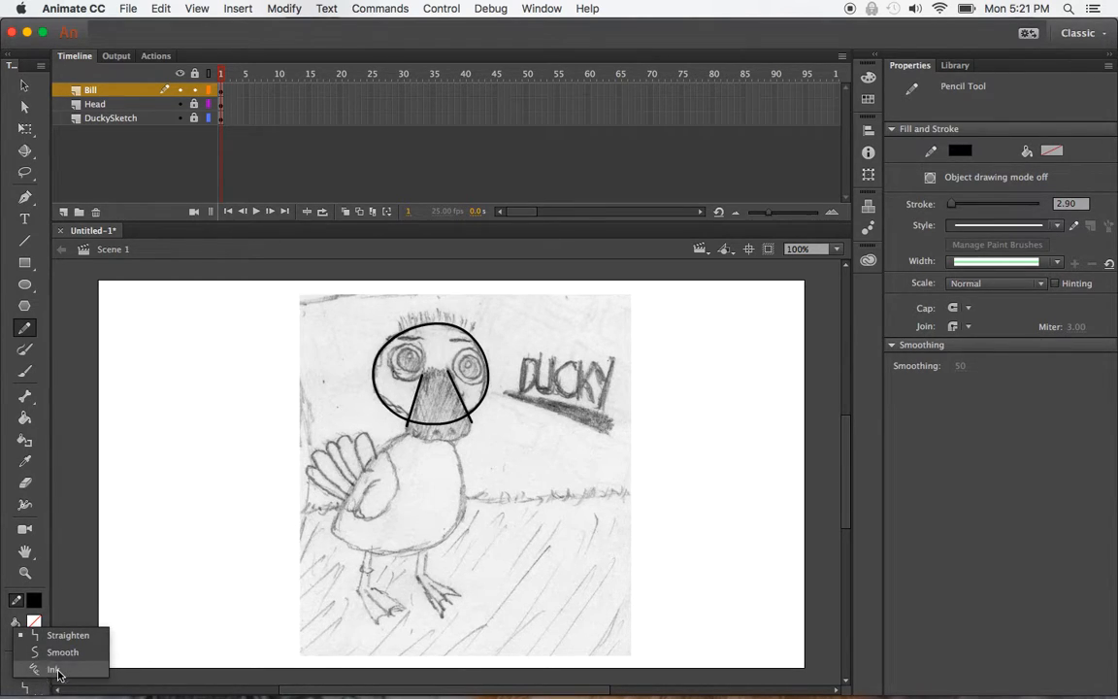
Draw a wavy test stroke in Ink mode on the blank stage beside the sketch and undo it.
left_click_drag(206, 401, 252, 552)
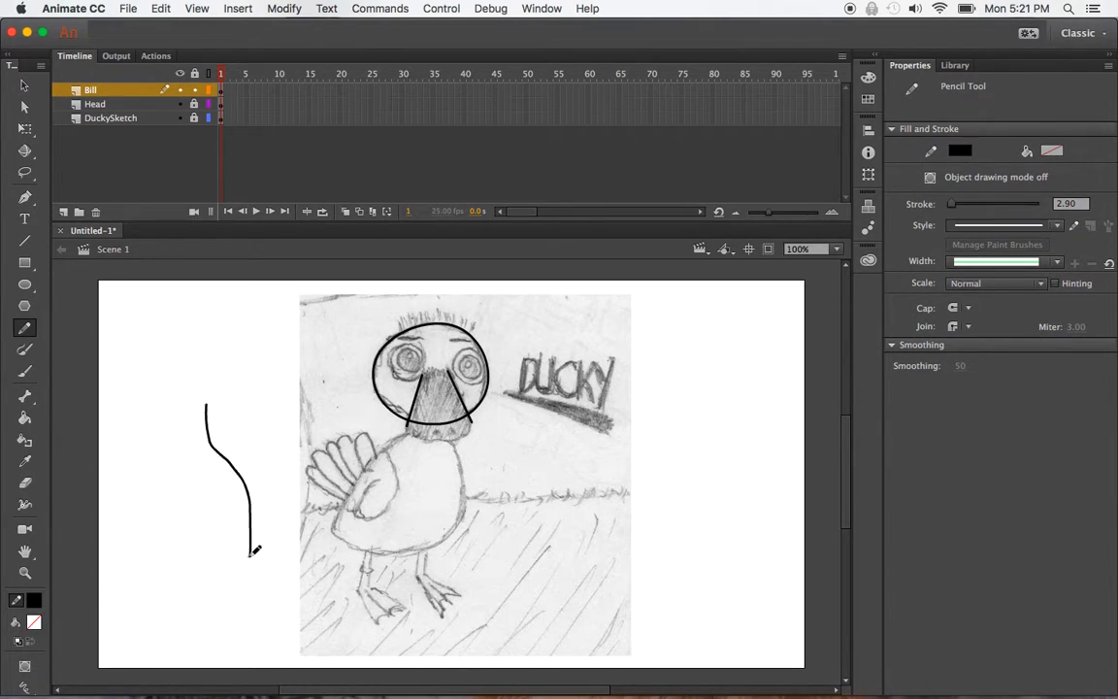
key("super+z")
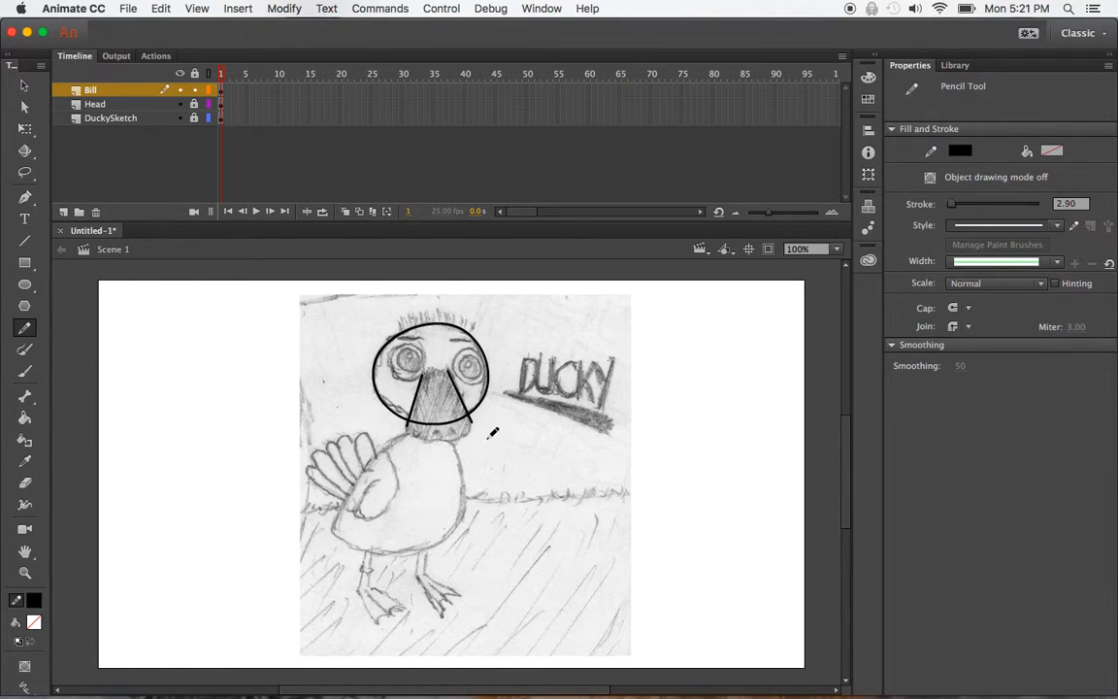
Pencil the bill's rounded lower edge on the Bill layer and adjust its lower corner with the Selection tool.
left_click_drag(478, 412, 476, 414)
left_click(24, 80)
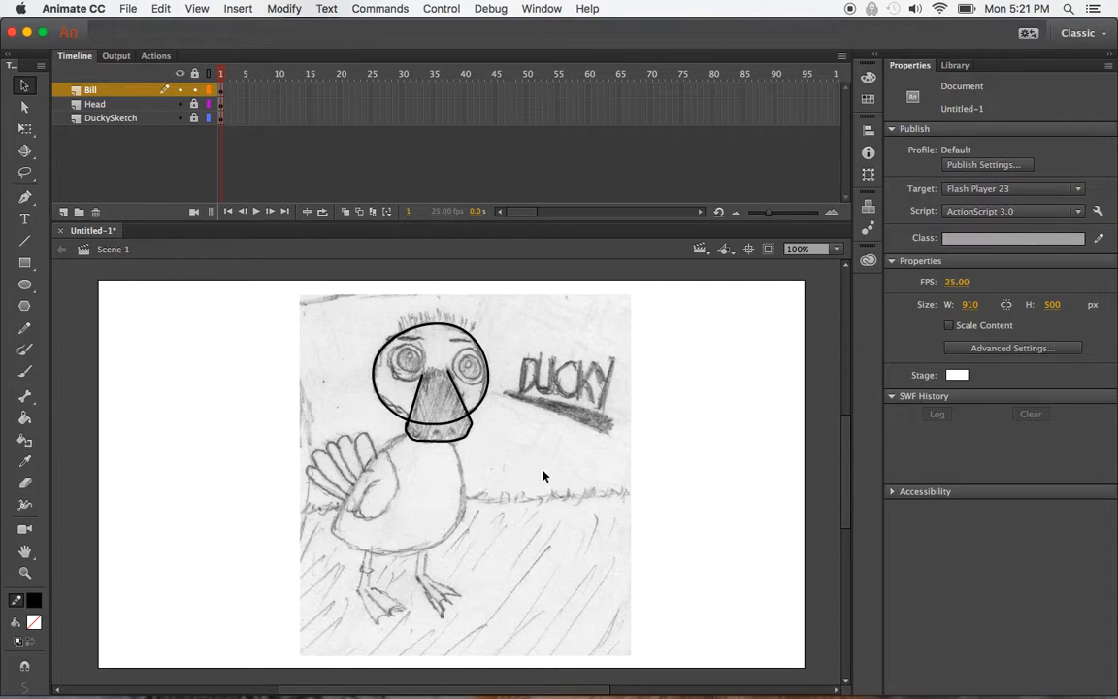
left_click_drag(471, 431, 475, 436)
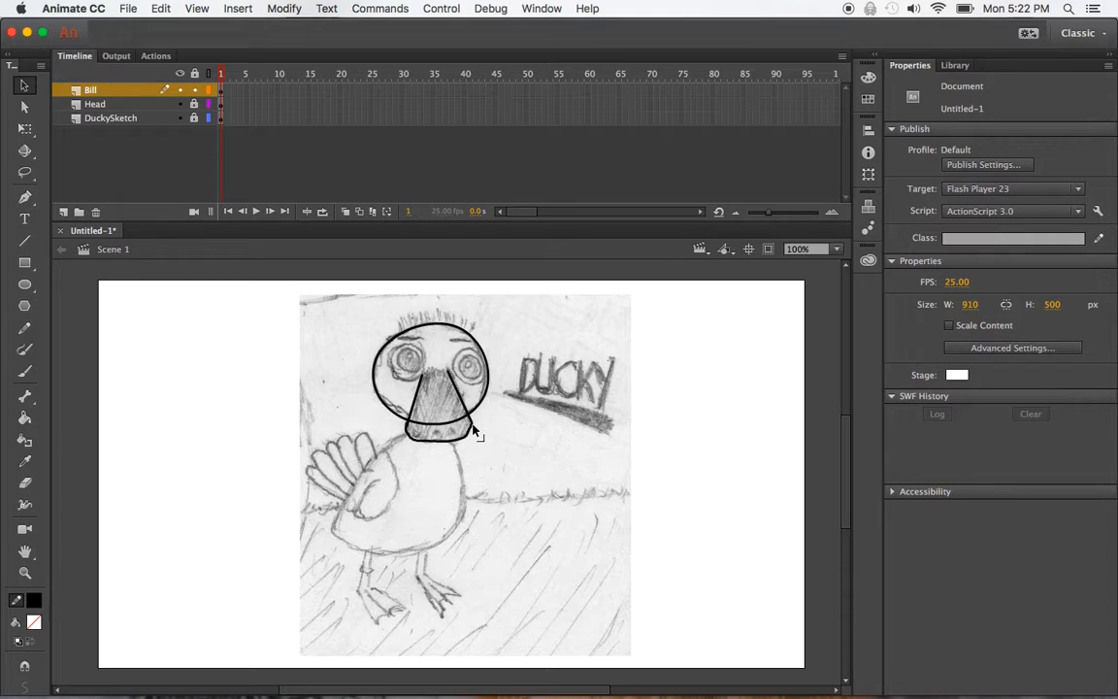
left_click_drag(475, 435, 467, 441)
Copy the bill's two slanted side lines and paste them in place on the unlocked Head layer, with the Bill layer locked.
left_click(423, 400)
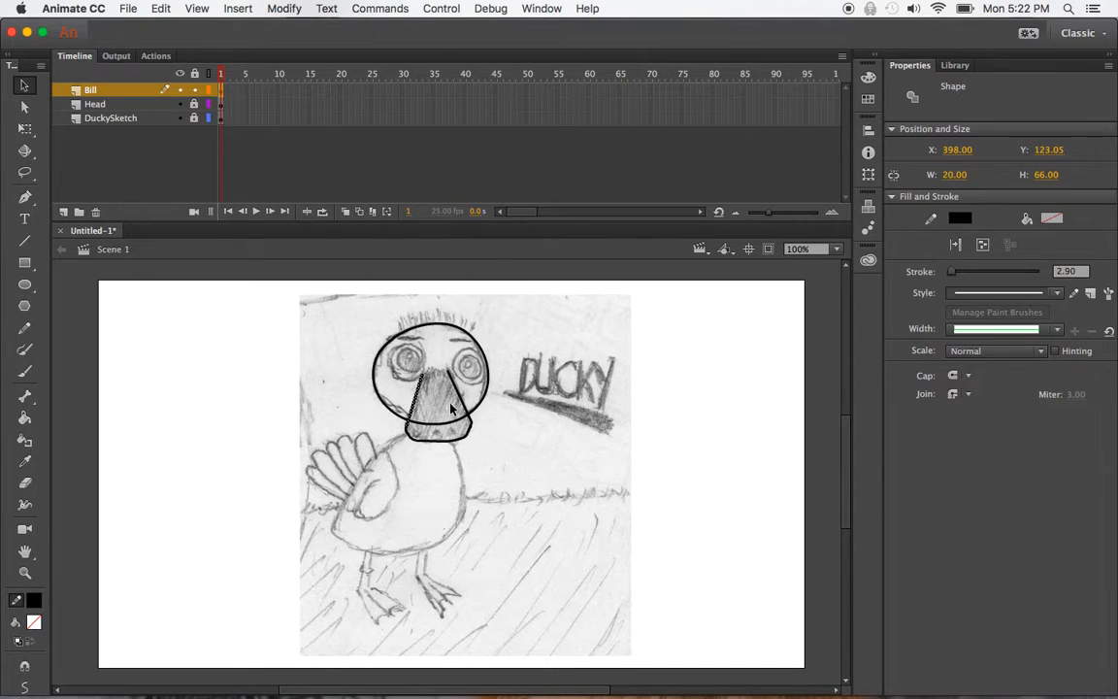
left_click(467, 407, "shift")
left_click(194, 89)
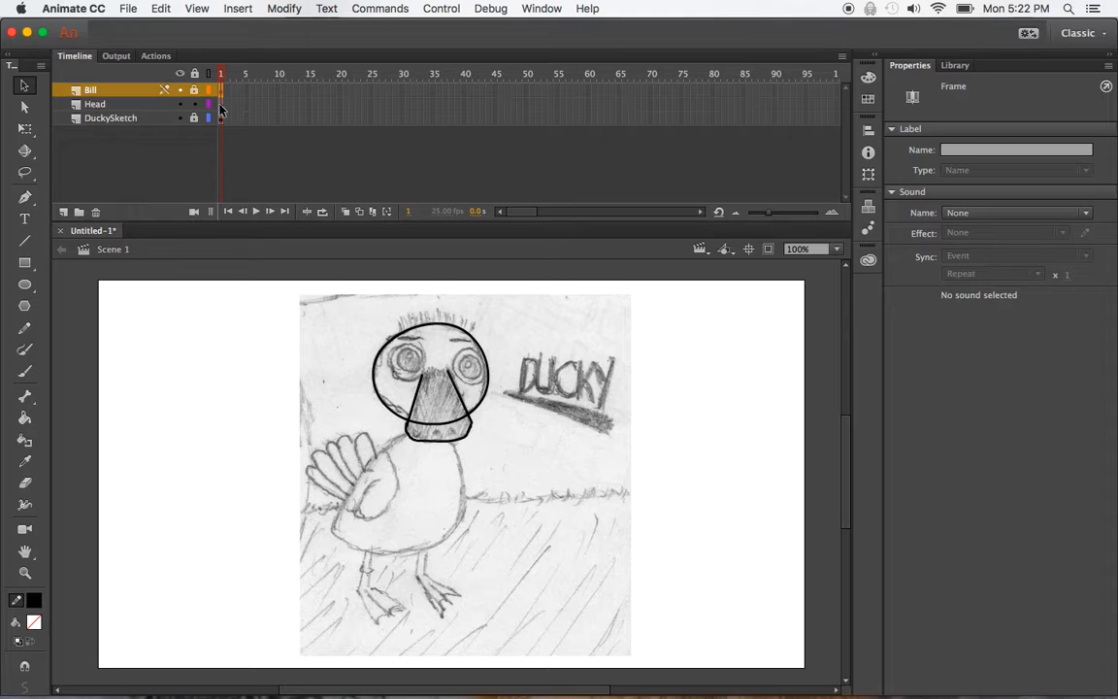
left_click(220, 105)
left_click(161, 8)
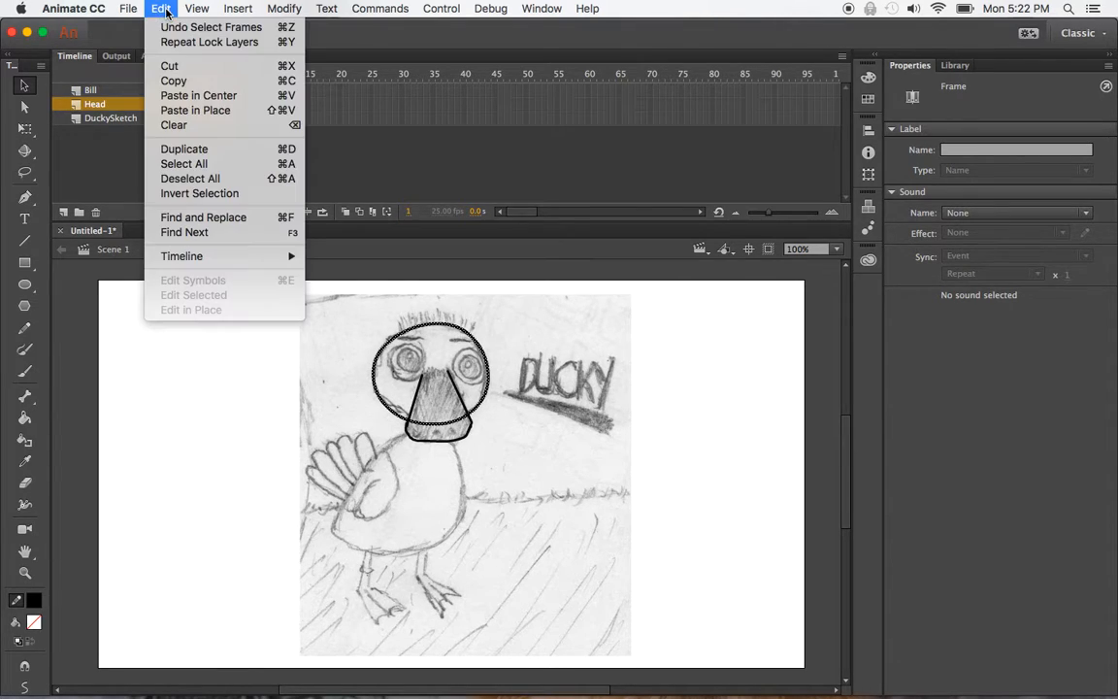
left_click(187, 112)
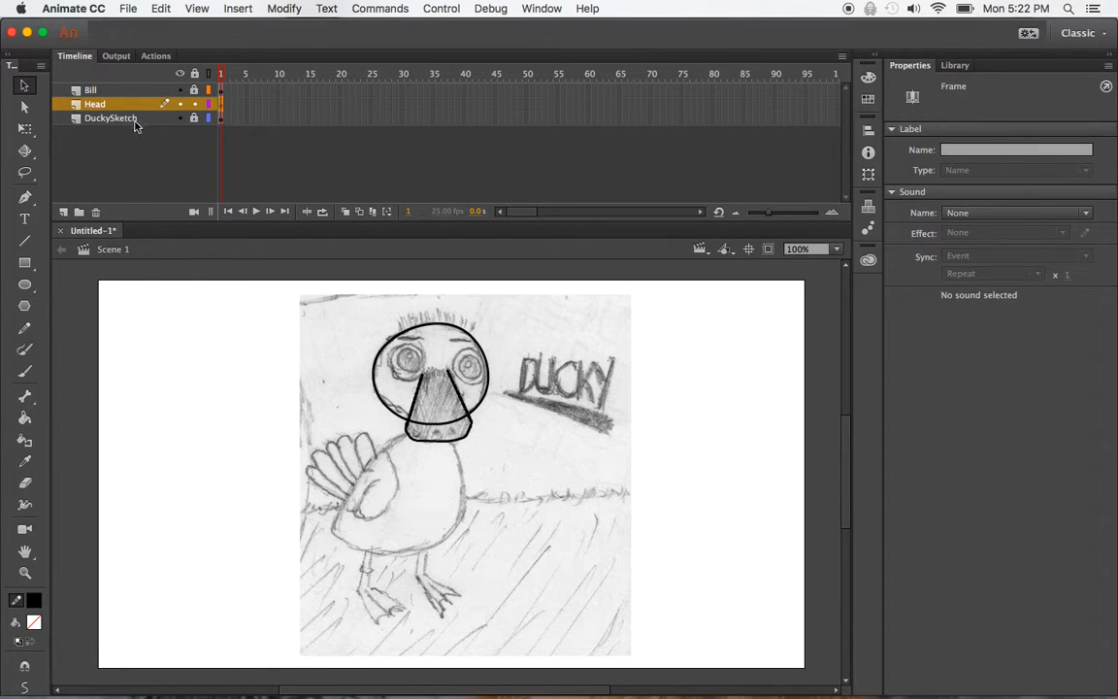
Delete the head outline's arc crossing the bill and the pasted side lines on the Head layer, checking for leftover segments.
left_click(435, 427)
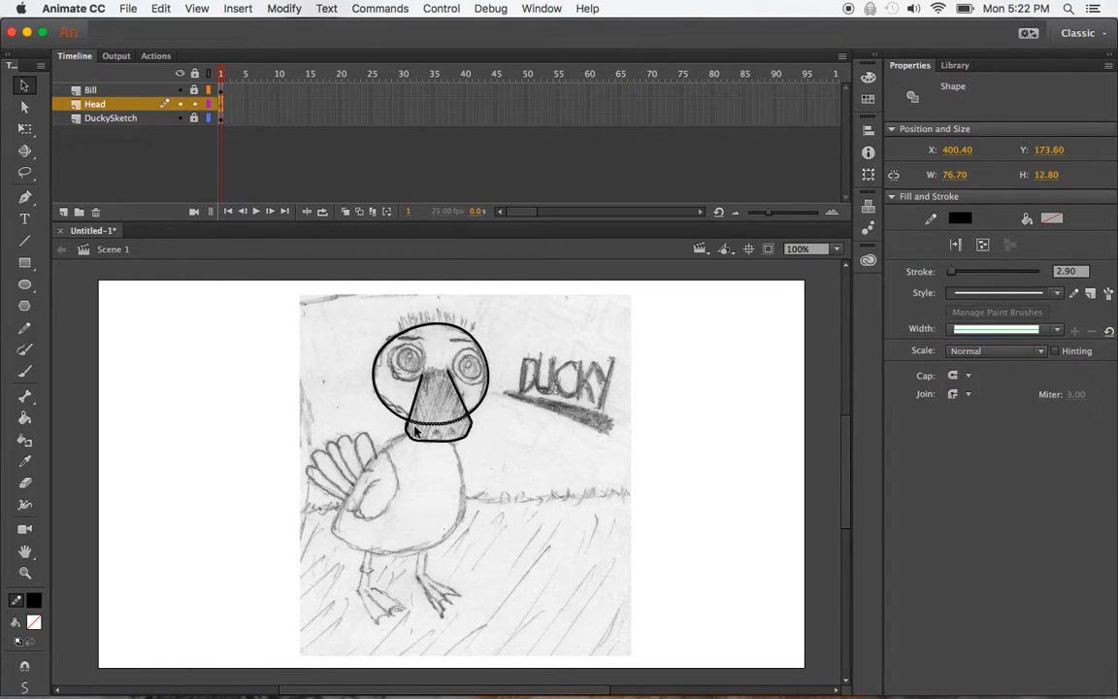
left_click(414, 431)
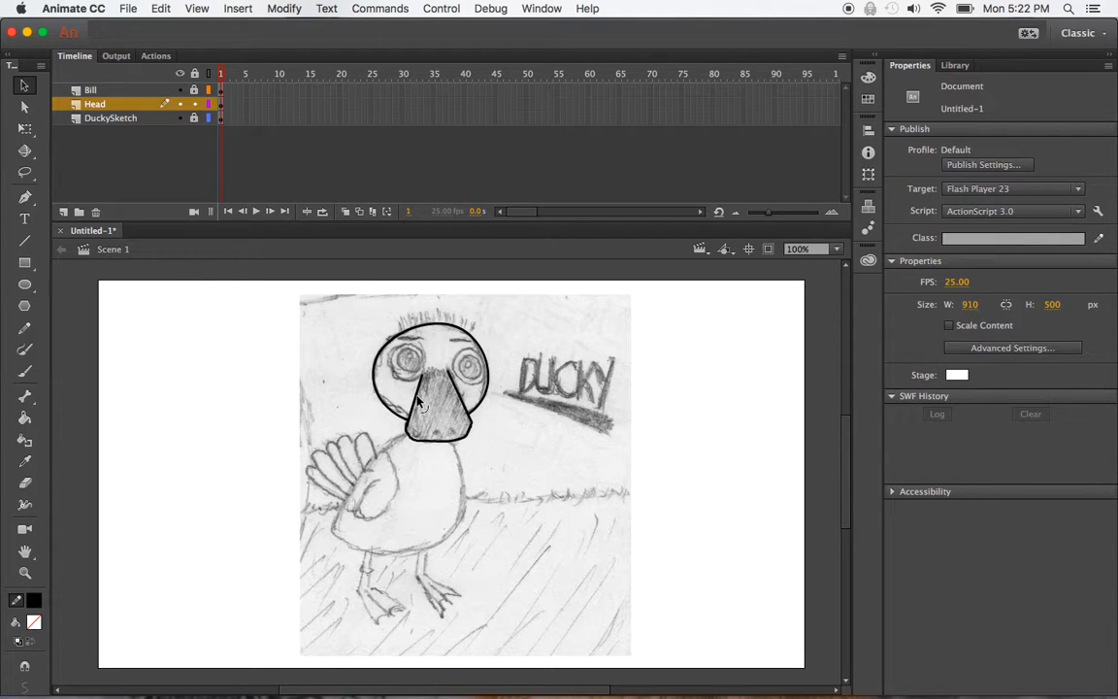
left_click(420, 401)
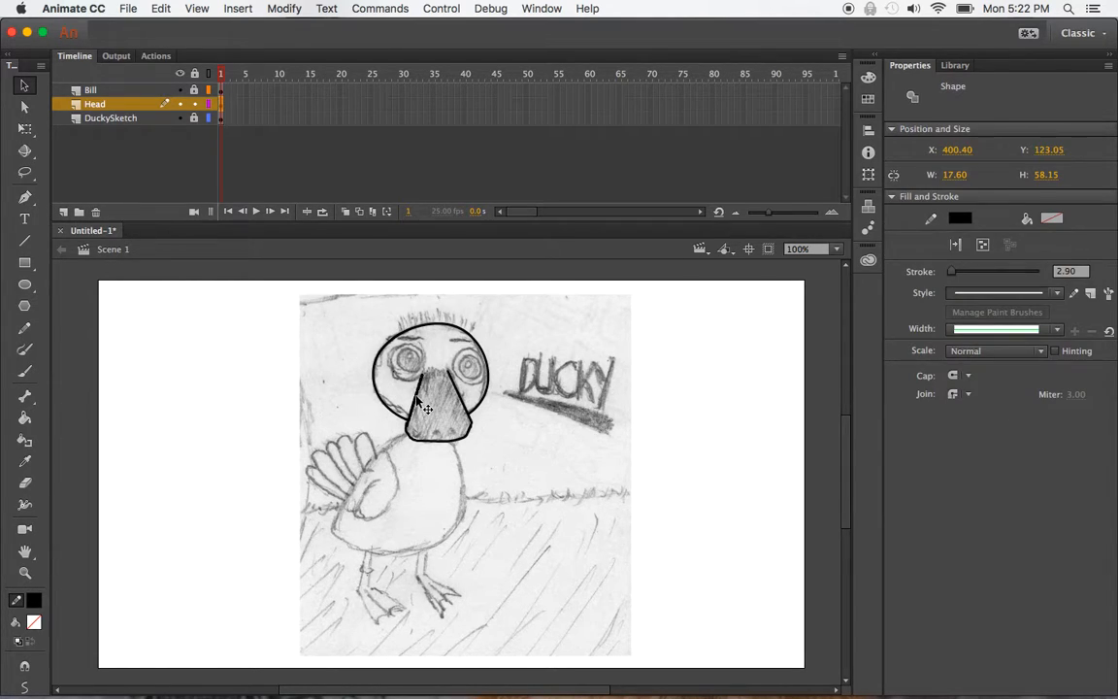
left_click(442, 403)
left_click(457, 395)
key("Delete")
left_click(462, 409)
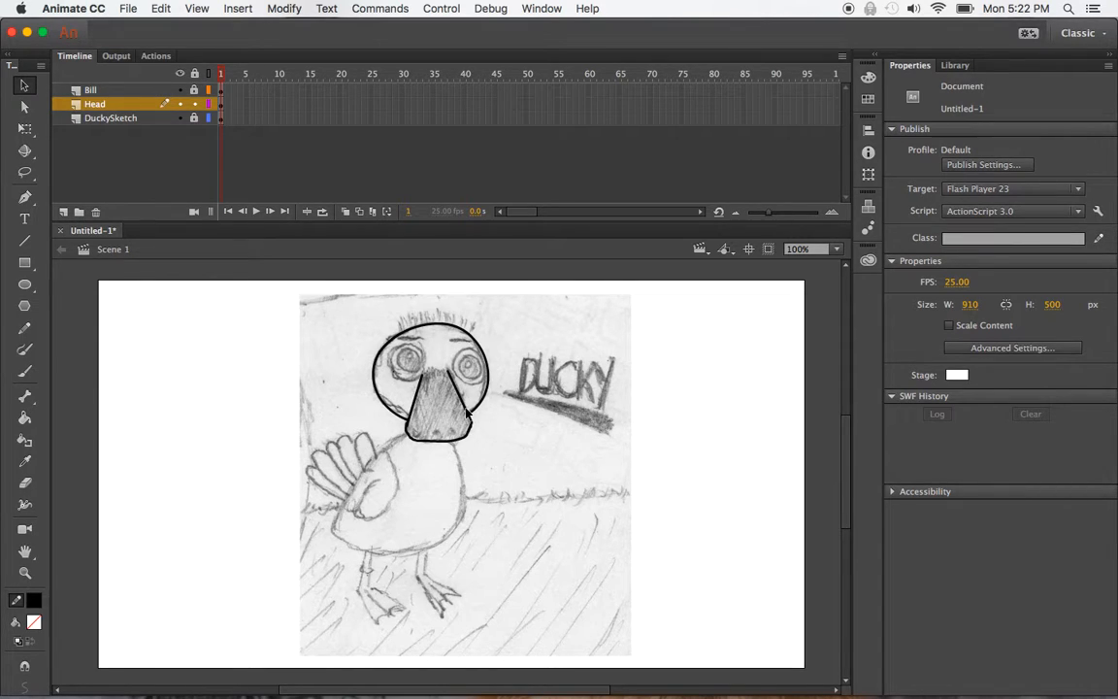
mouse_move(393, 391)
left_mouse_down()
mouse_move(462, 442)
mouse_move(518, 455)
left_mouse_up()
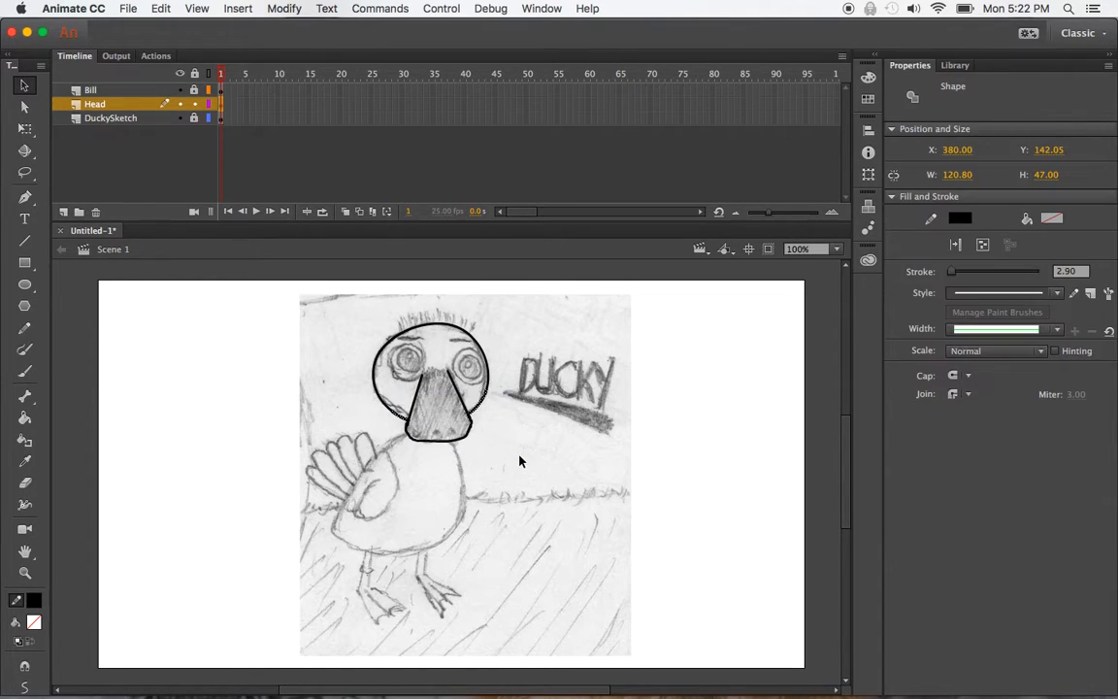
left_click(518, 462)
Lock the Head layer and unlock Bill, switch to the Brush tool, and decline unlocking Head for a test stroke.
left_click(195, 105)
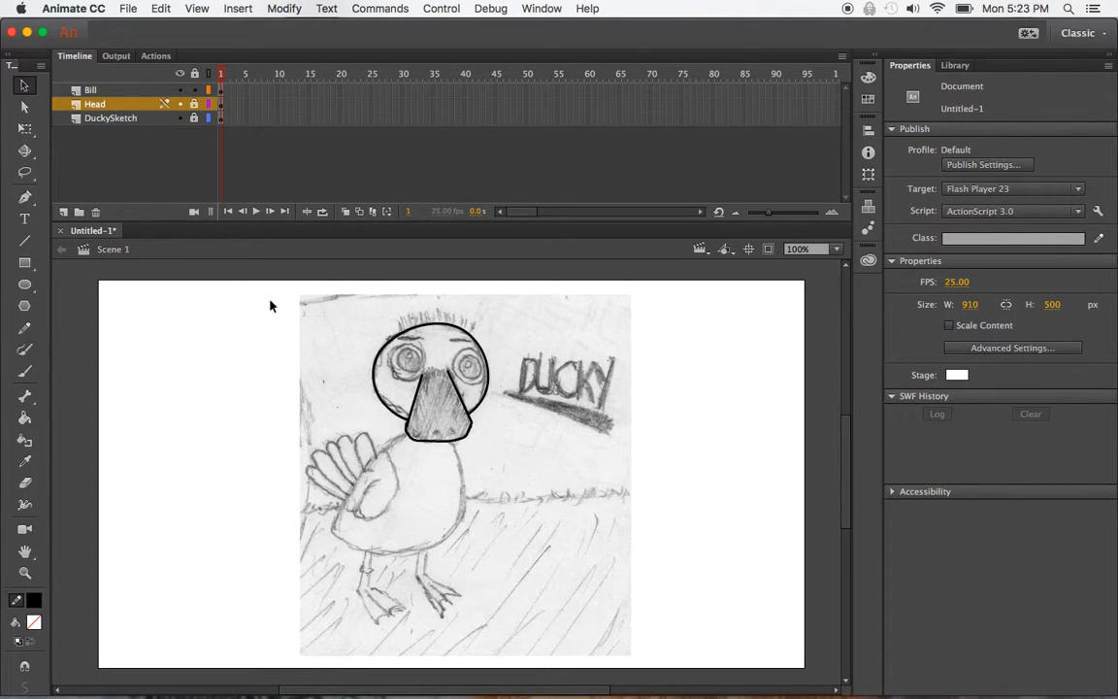
left_click(25, 374)
left_click(233, 366)
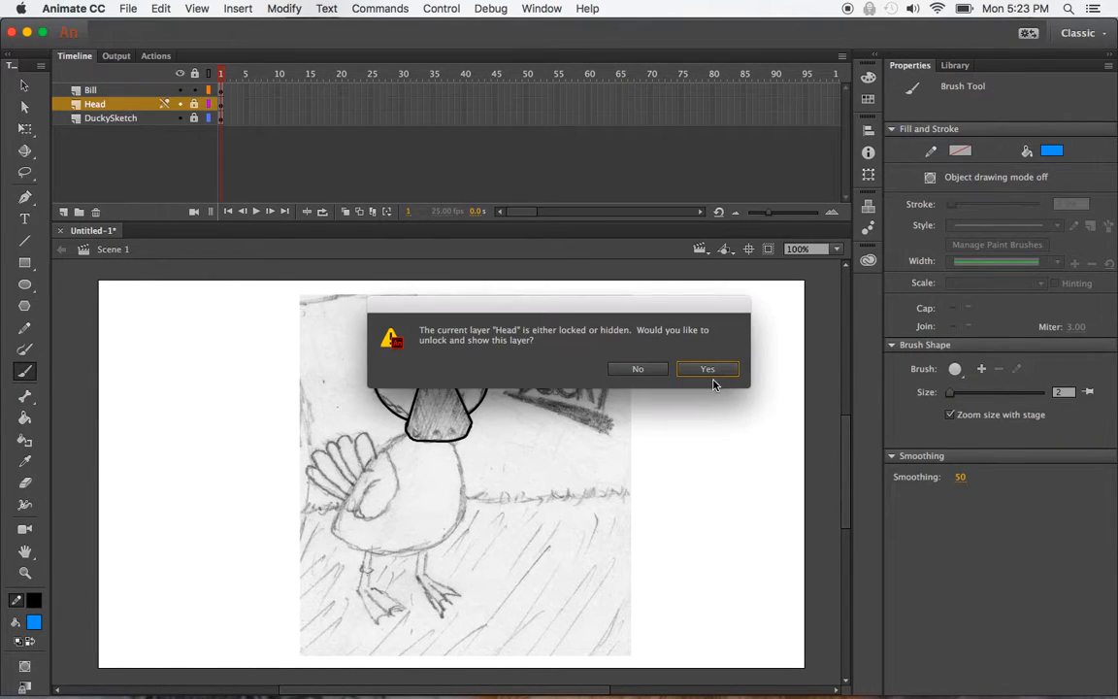
left_click(652, 370)
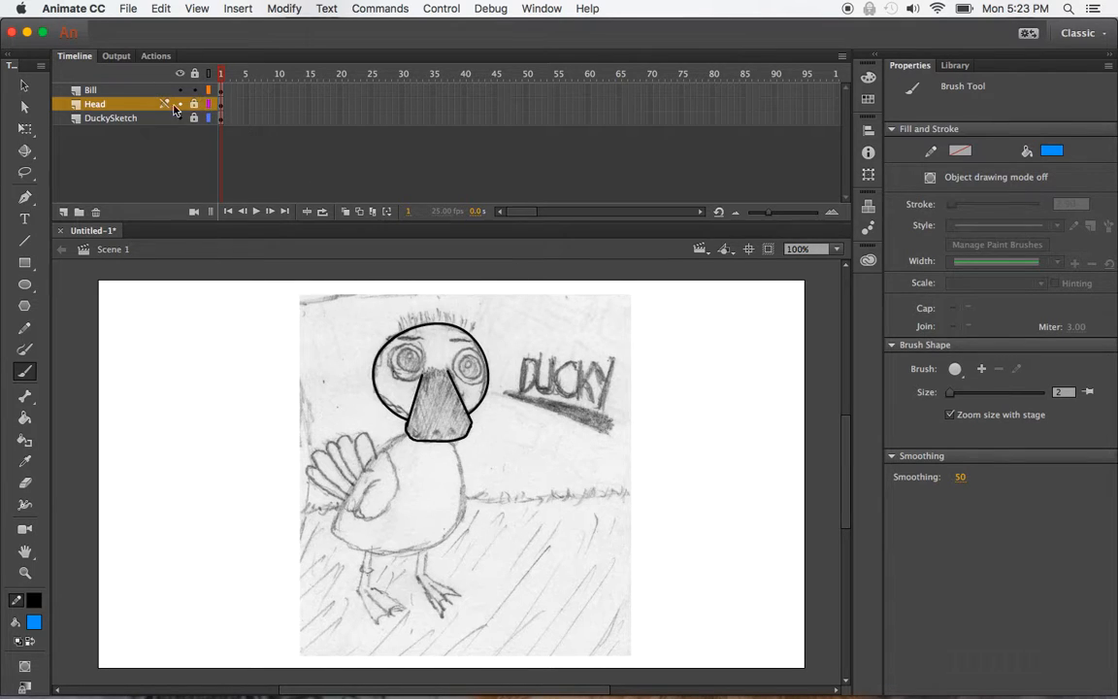
Add a layer named Body directly above Head and make it the only unlocked layer.
left_click(65, 210)
double_click(114, 104)
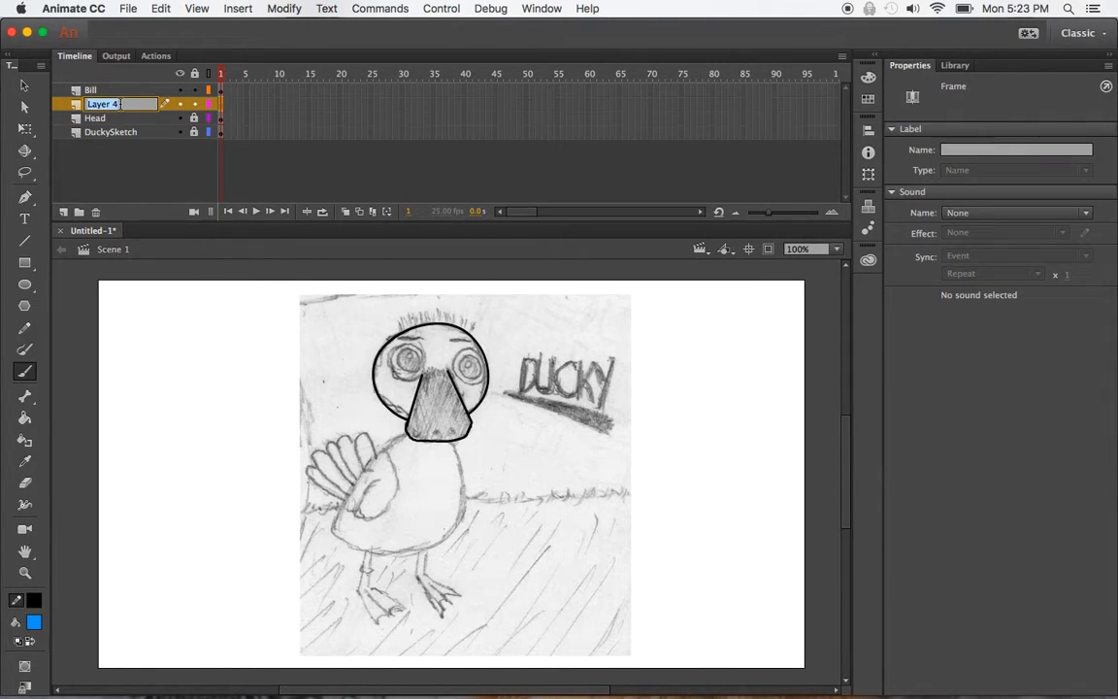
type("Body")
key("Return")
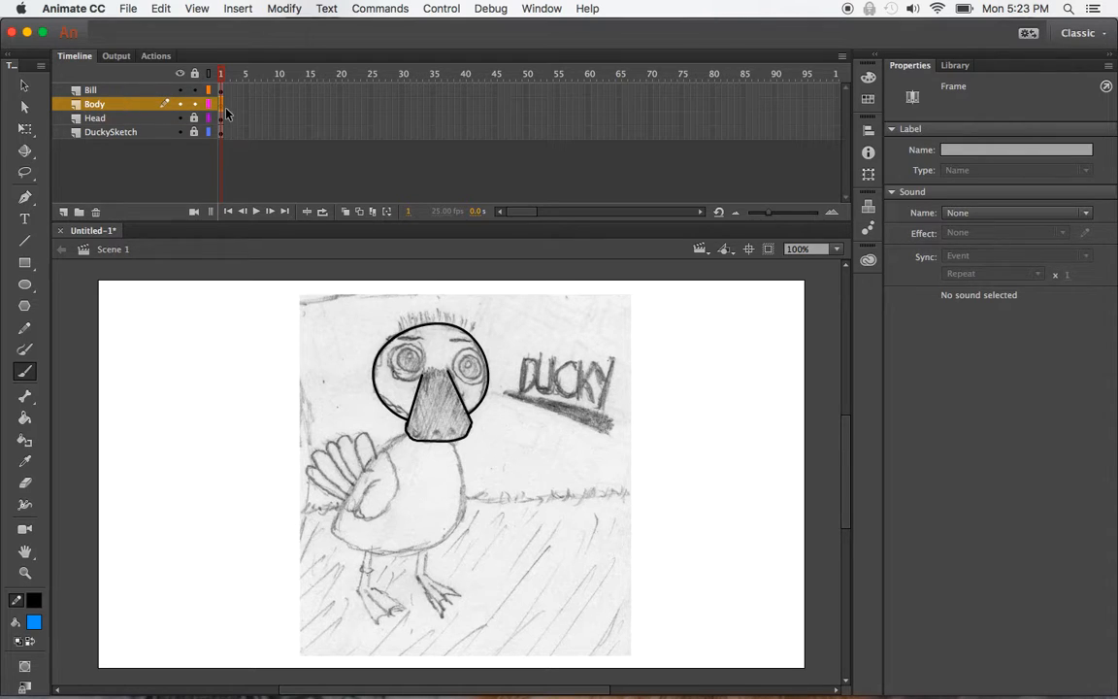
left_click(195, 91)
left_click(195, 75)
left_click(194, 104)
Paint three blue test strokes on the blank stage beside the sketch, using brush sizes 2, 6 and 4.
mouse_move(204, 335)
left_mouse_down()
mouse_move(198, 370)
mouse_move(276, 532)
mouse_move(271, 582)
left_mouse_up()
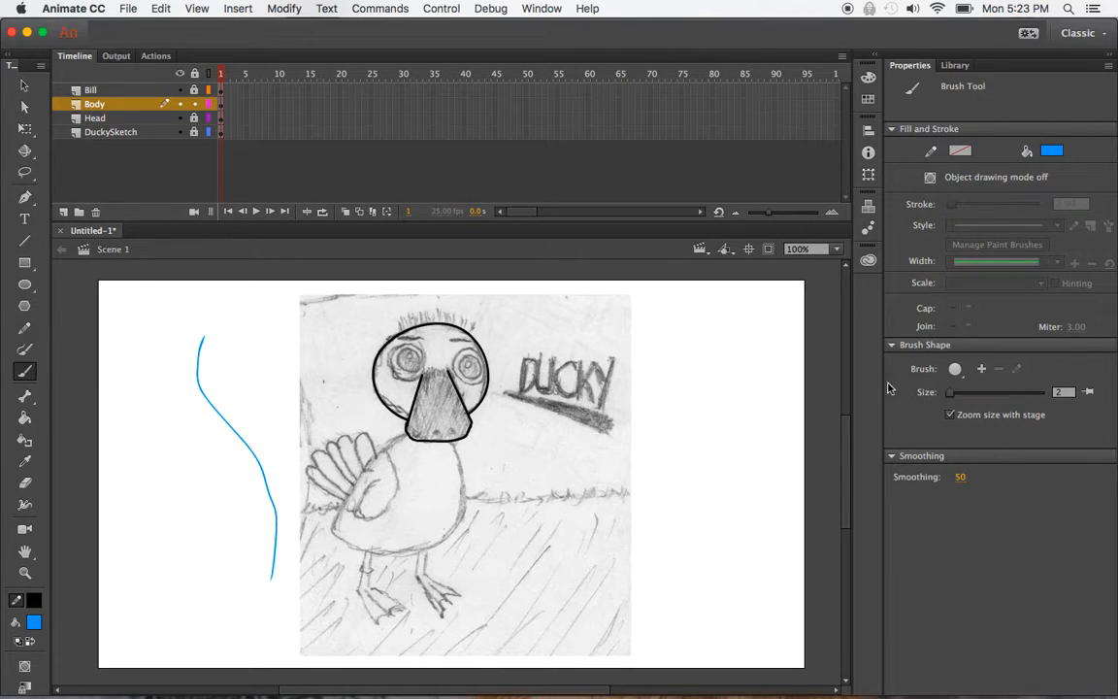
left_click_drag(950, 392, 953, 394)
mouse_move(255, 338)
left_mouse_down()
mouse_move(254, 399)
mouse_move(274, 435)
left_mouse_up()
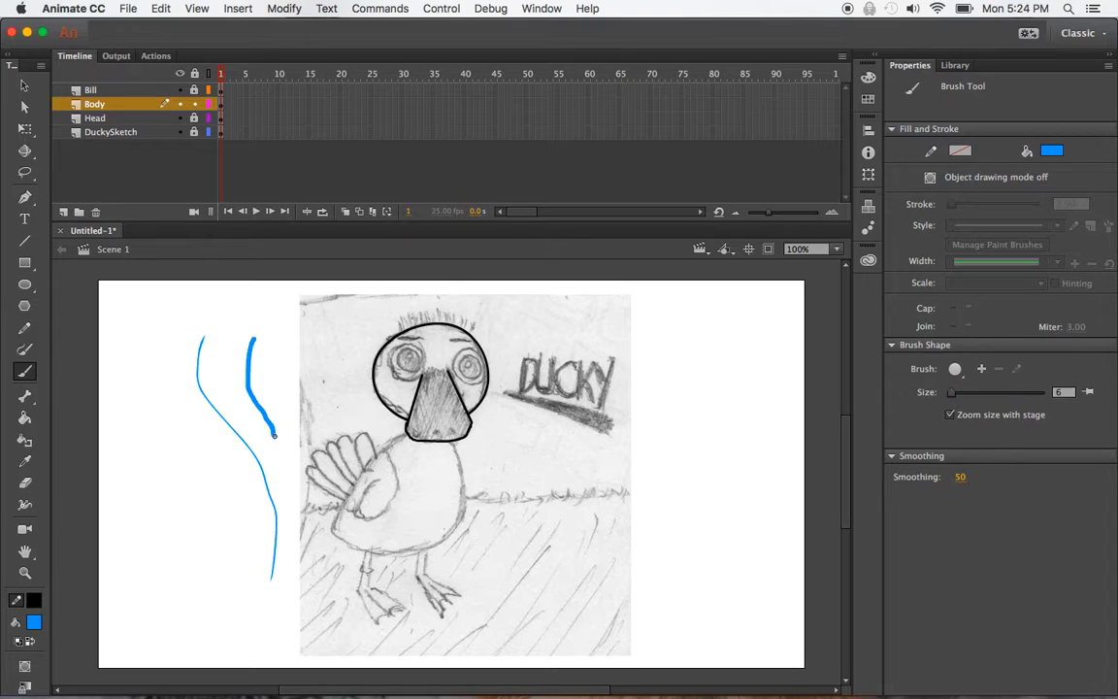
left_click_drag(961, 394, 951, 393)
mouse_move(272, 313)
left_mouse_down()
mouse_move(273, 359)
mouse_move(288, 416)
left_mouse_up()
Set the brush fill color to black (#000000) and paint a wavy test stroke beside the blue ones.
left_click(36, 624)
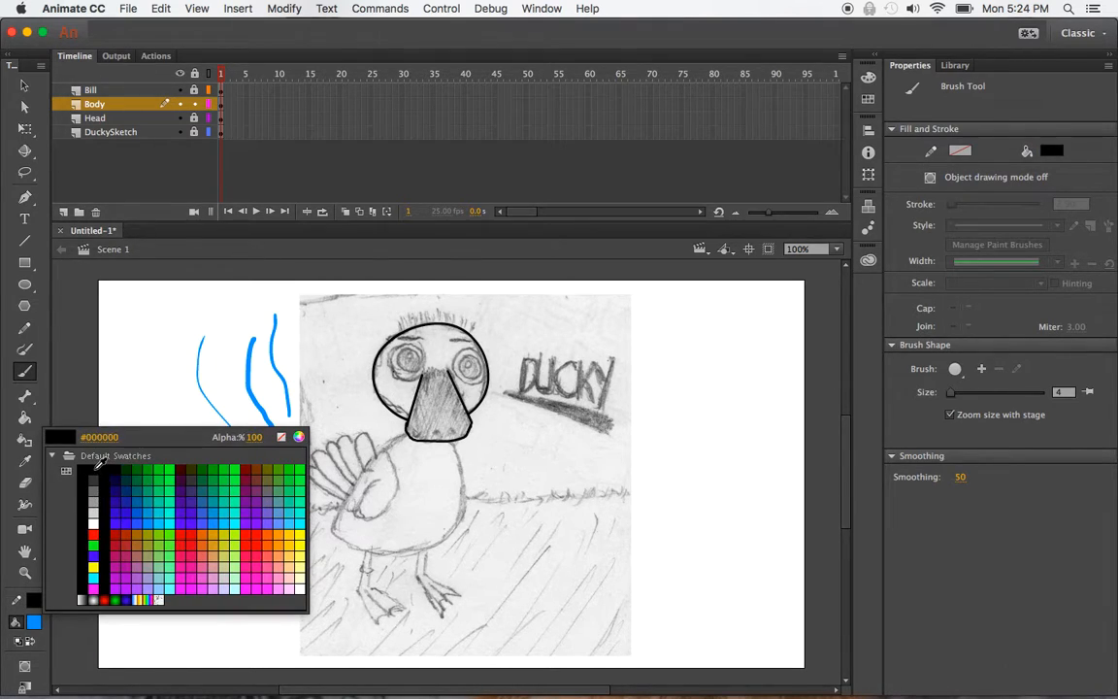
left_click(92, 469)
mouse_move(174, 347)
left_mouse_down()
mouse_move(163, 392)
mouse_move(192, 465)
mouse_move(191, 509)
left_mouse_up()
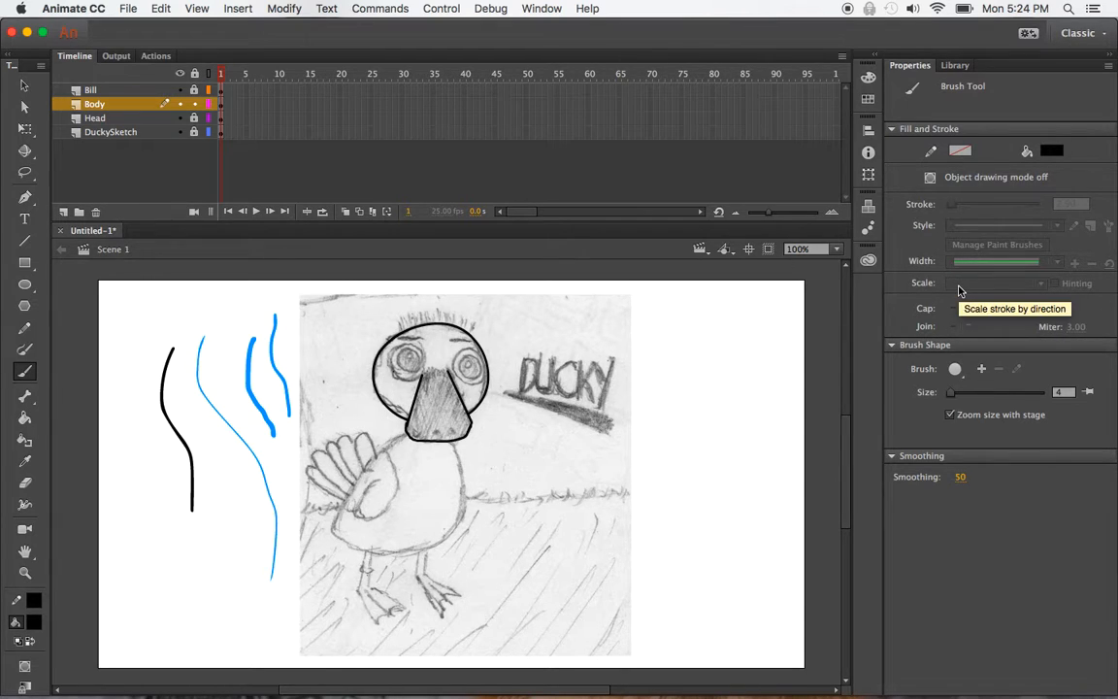
Set the brush smoothing to 61 and paint a cluster of overlapping wavy test strokes to the right of the sketch.
left_click(959, 480)
left_click_drag(959, 482, 971, 483)
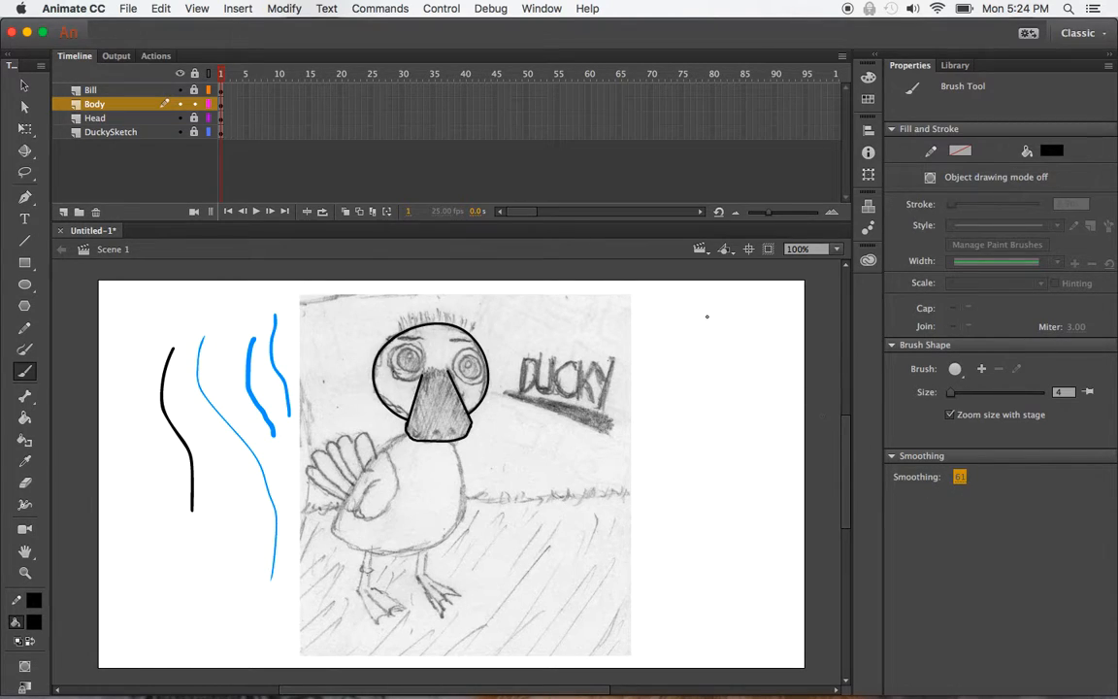
left_click_drag(687, 308, 704, 503)
left_click_drag(726, 297, 723, 497)
mouse_move(771, 327)
left_mouse_down()
mouse_move(754, 393)
mouse_move(744, 526)
left_mouse_up()
mouse_move(696, 322)
left_mouse_down()
mouse_move(712, 362)
mouse_move(690, 477)
left_mouse_up()
mouse_move(737, 335)
left_mouse_down()
mouse_move(745, 446)
mouse_move(720, 512)
left_mouse_up()
mouse_move(742, 292)
left_mouse_down()
mouse_move(711, 467)
mouse_move(720, 509)
mouse_move(704, 324)
mouse_move(703, 498)
left_mouse_up()
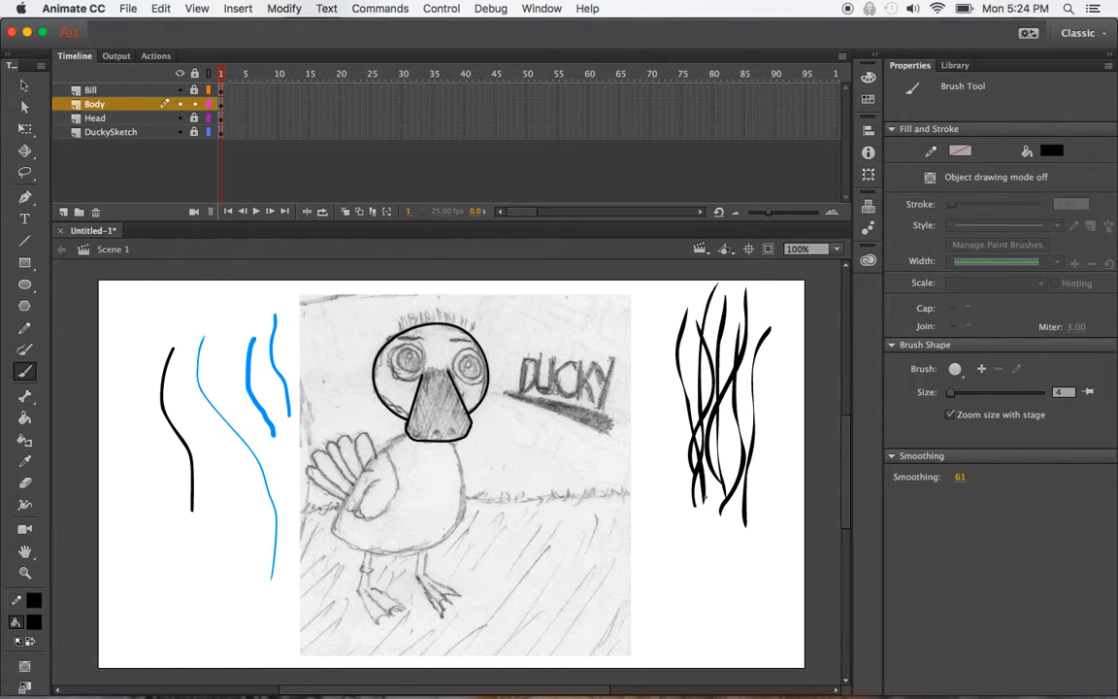
mouse_move(767, 302)
left_mouse_down()
mouse_move(726, 494)
mouse_move(763, 319)
mouse_move(725, 473)
left_mouse_up()
left_click_drag(728, 324, 681, 478)
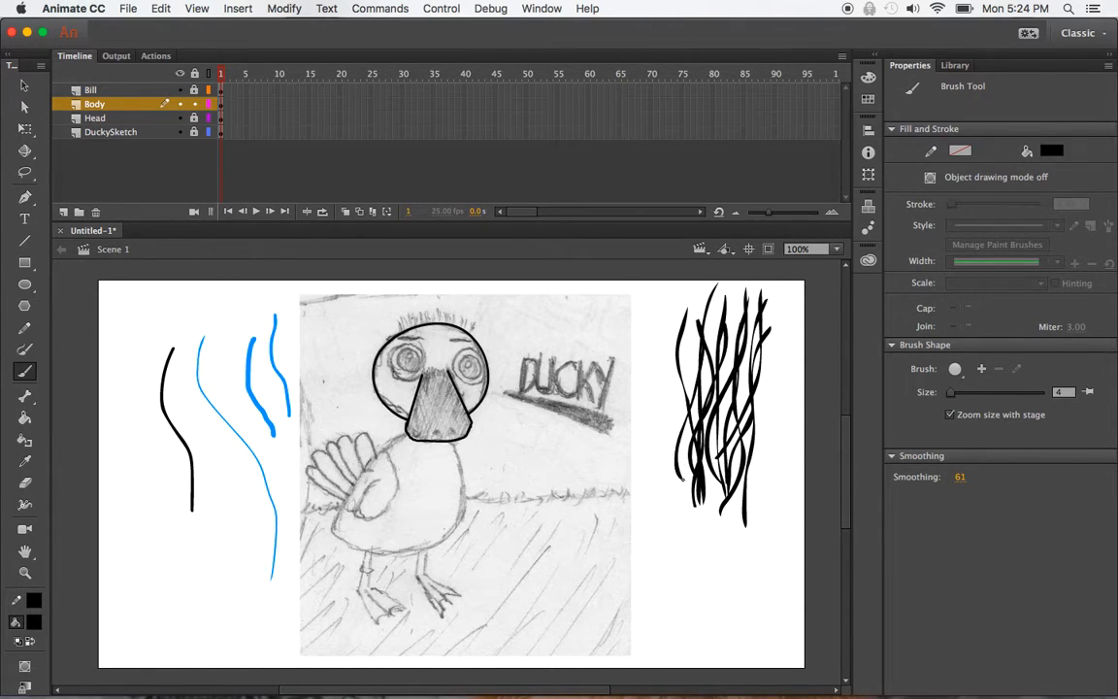
mouse_move(761, 317)
left_mouse_down()
mouse_move(779, 451)
mouse_move(760, 498)
left_mouse_up()
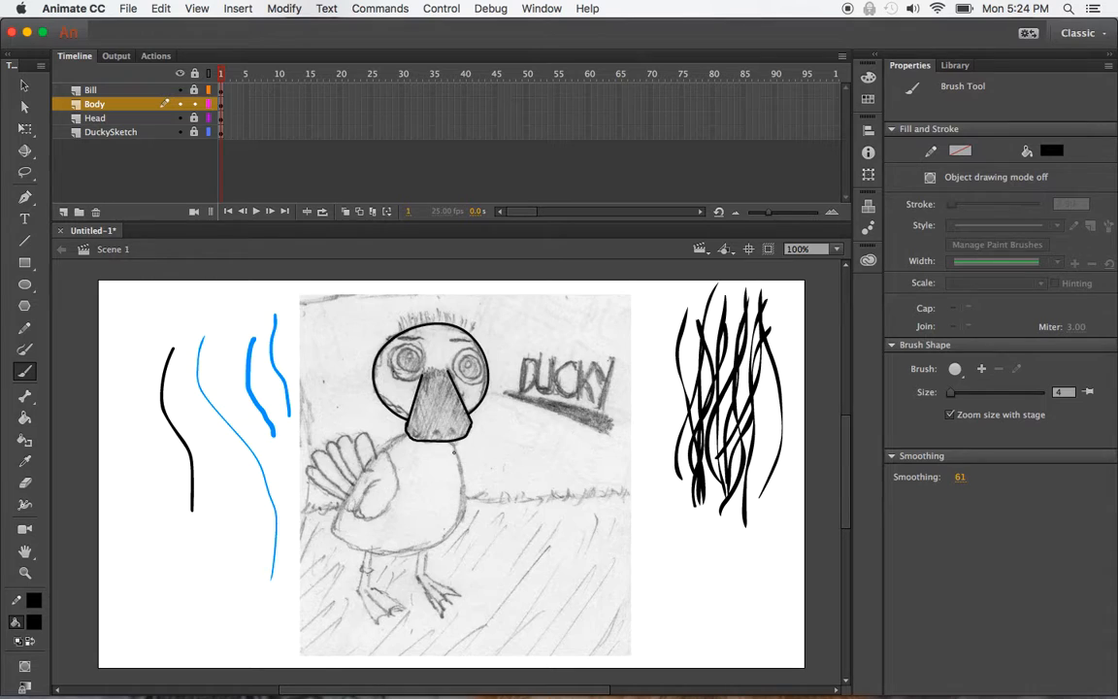
Trace the duck's body outline, tail feathers and wing with the black brush on the Body layer, undoing a stray stroke.
mouse_move(451, 442)
left_mouse_down()
mouse_move(461, 525)
mouse_move(420, 550)
mouse_move(349, 544)
mouse_move(330, 532)
mouse_move(331, 514)
mouse_move(400, 434)
left_mouse_up()
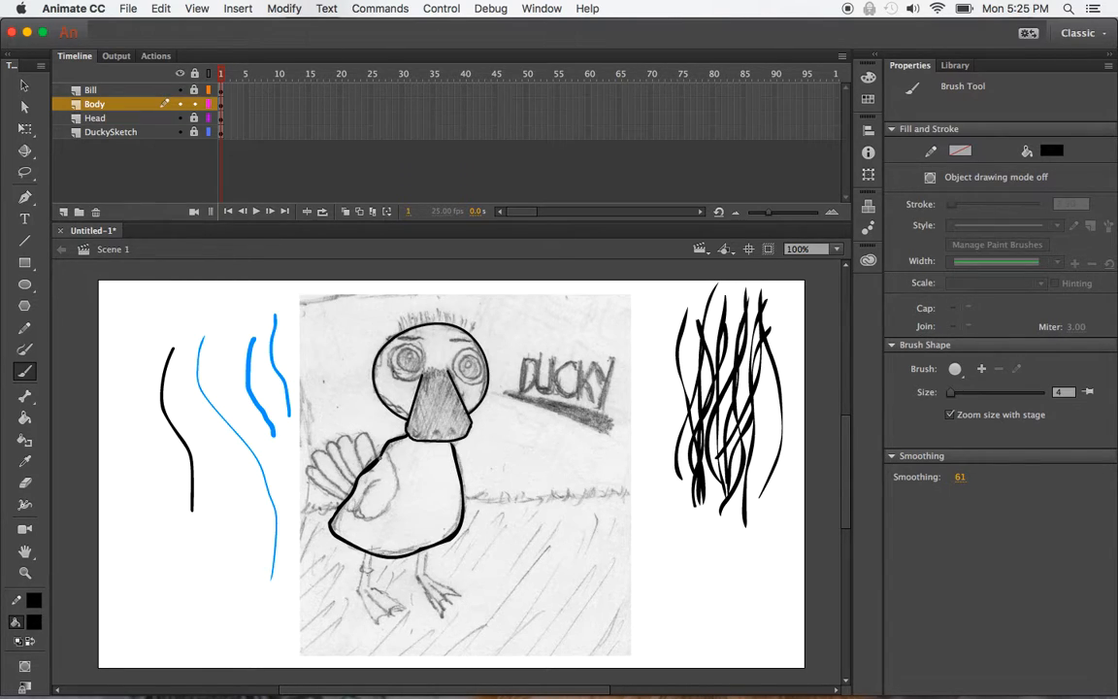
mouse_move(376, 457)
left_mouse_down()
mouse_move(367, 435)
mouse_move(361, 463)
left_mouse_up()
mouse_move(352, 438)
left_mouse_down()
mouse_move(340, 446)
mouse_move(360, 480)
left_mouse_up()
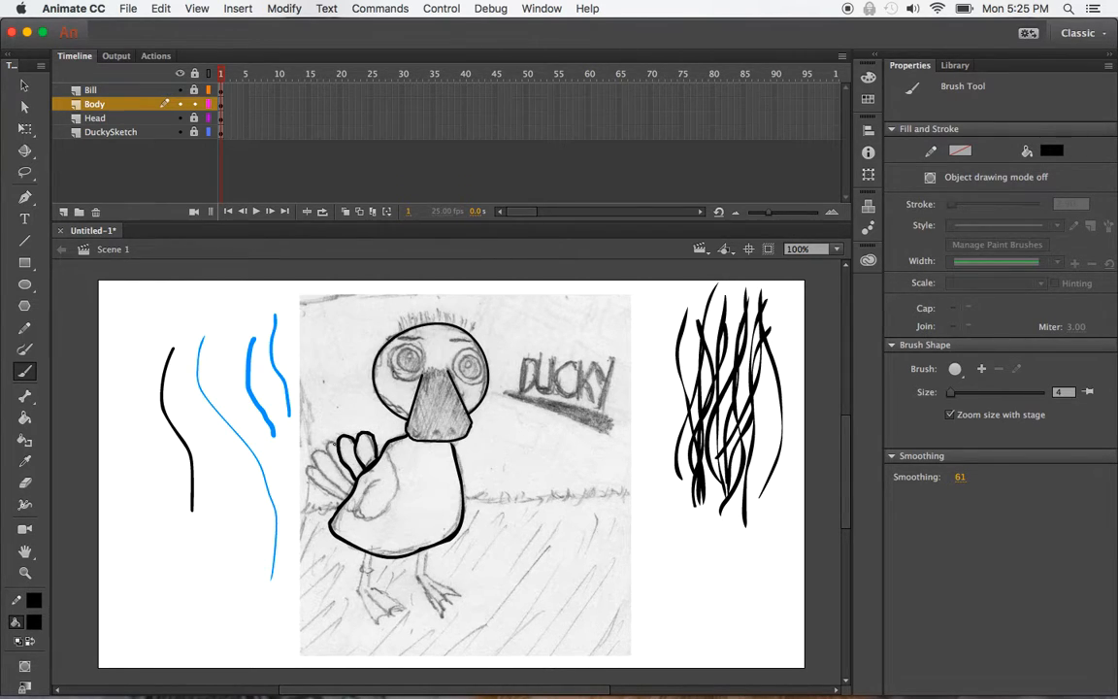
left_click_drag(333, 461, 358, 491)
mouse_move(310, 453)
left_mouse_down()
mouse_move(350, 495)
mouse_move(299, 474)
mouse_move(355, 496)
left_mouse_up()
mouse_move(386, 445)
left_mouse_down()
mouse_move(392, 498)
mouse_move(382, 511)
mouse_move(357, 505)
mouse_move(378, 483)
mouse_move(369, 503)
mouse_move(333, 493)
left_mouse_up()
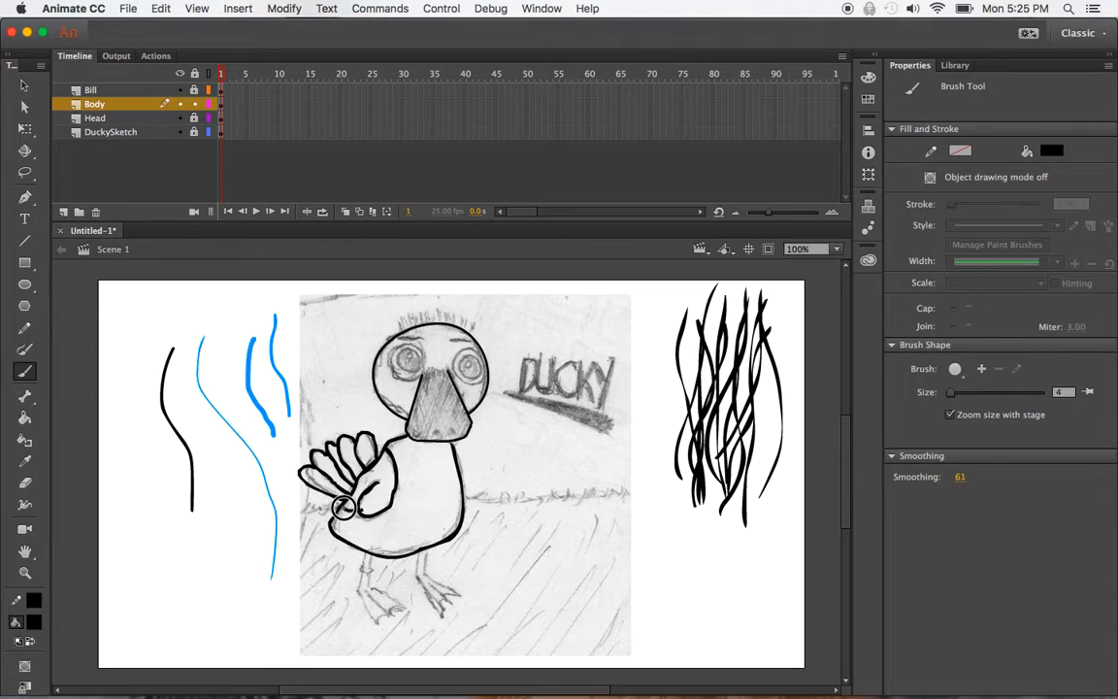
key("super+z")
Unlock the Head layer, delete its existing outline, and retrace the head around the bill with the Brush tool.
left_click(194, 118)
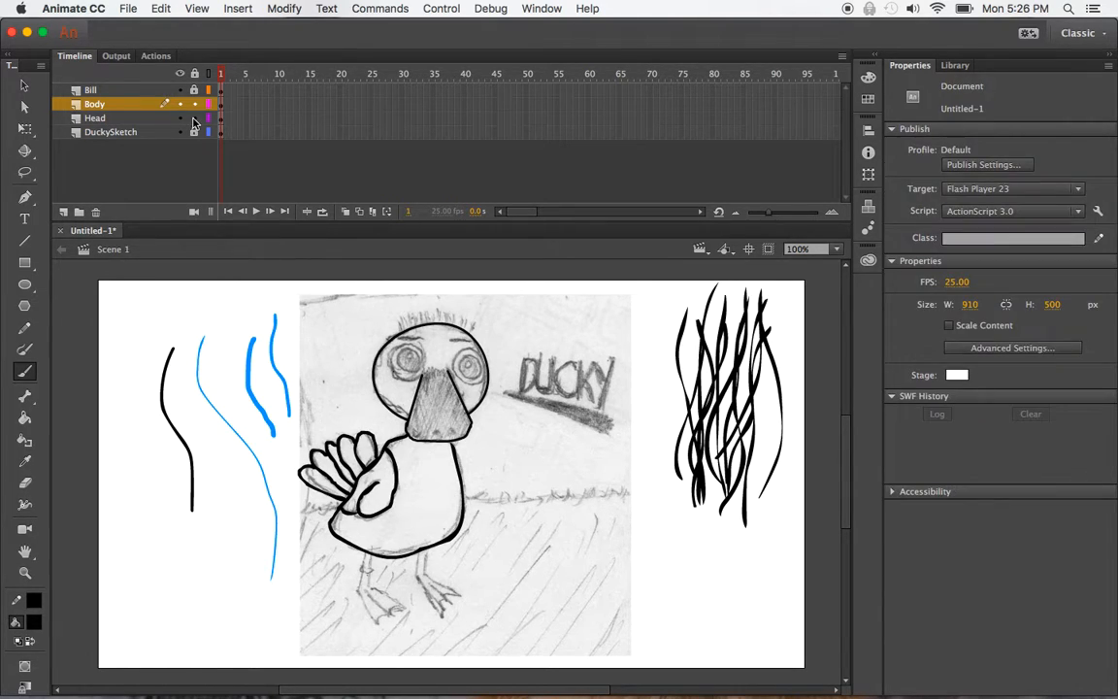
left_click(221, 118)
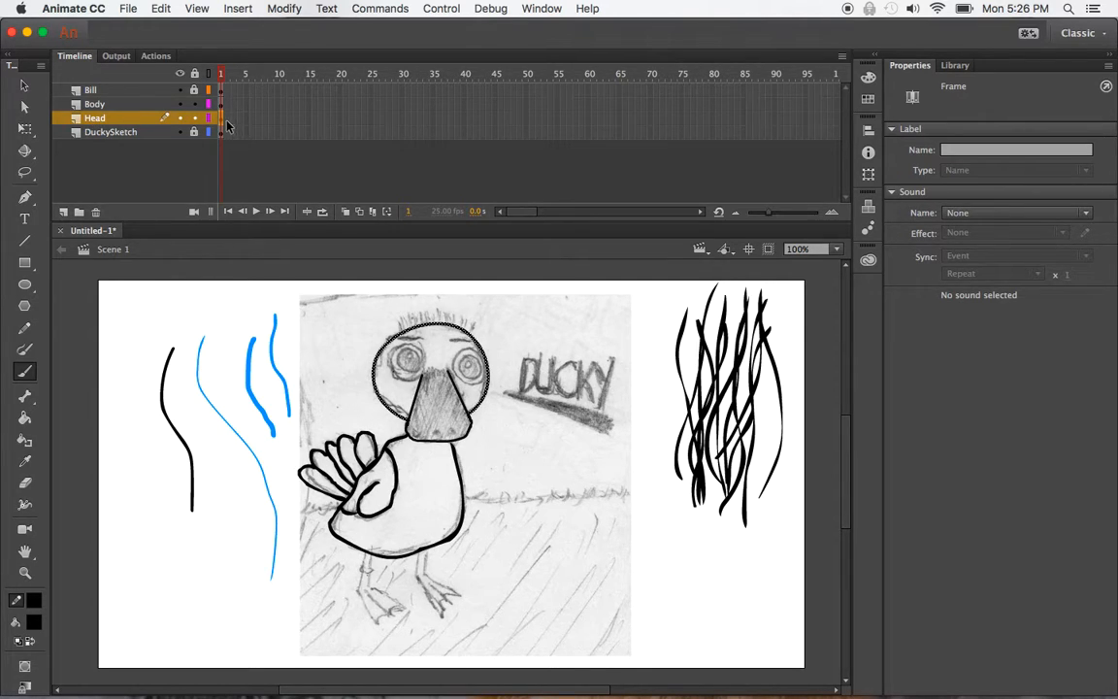
left_click(222, 119)
key("Delete")
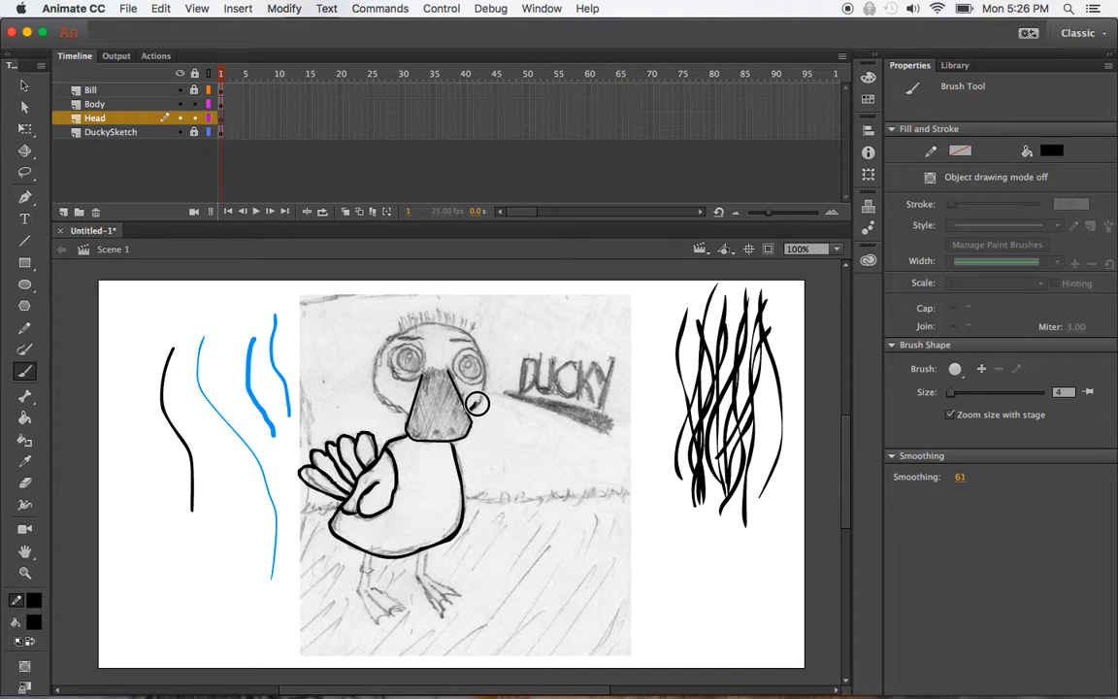
mouse_move(483, 358)
left_mouse_down()
mouse_move(453, 327)
mouse_move(402, 328)
mouse_move(379, 354)
mouse_move(376, 387)
mouse_move(410, 417)
left_mouse_up()
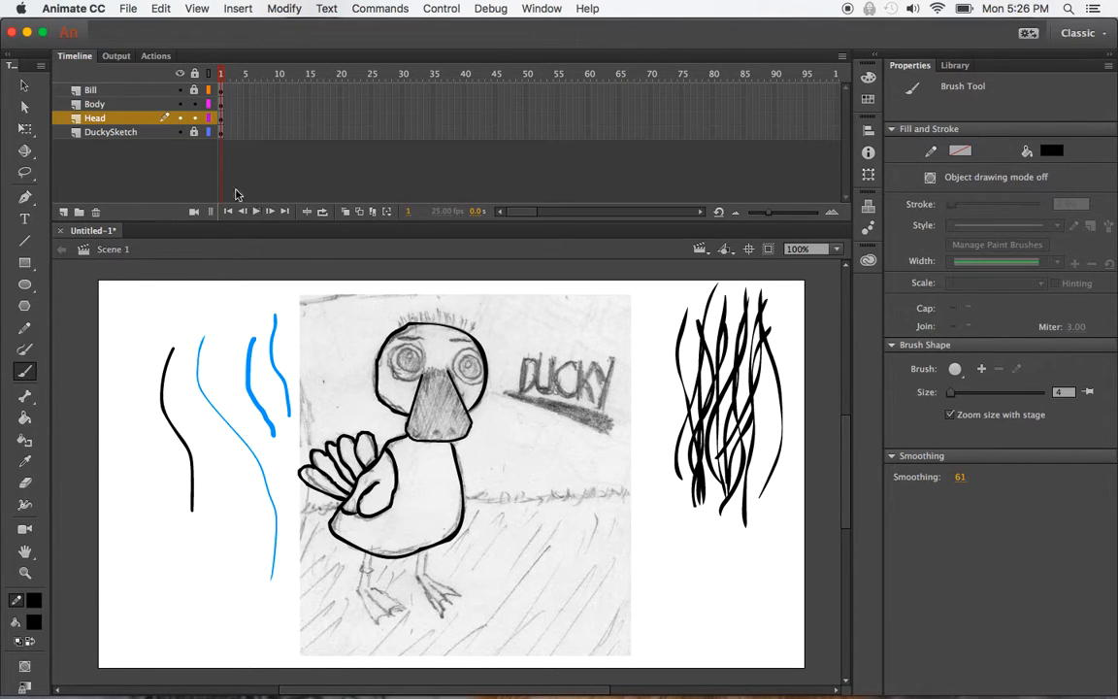
Unlock the Bill layer, delete its existing outline, and retrace the bill over the sketch with the black Brush tool.
left_click(225, 94)
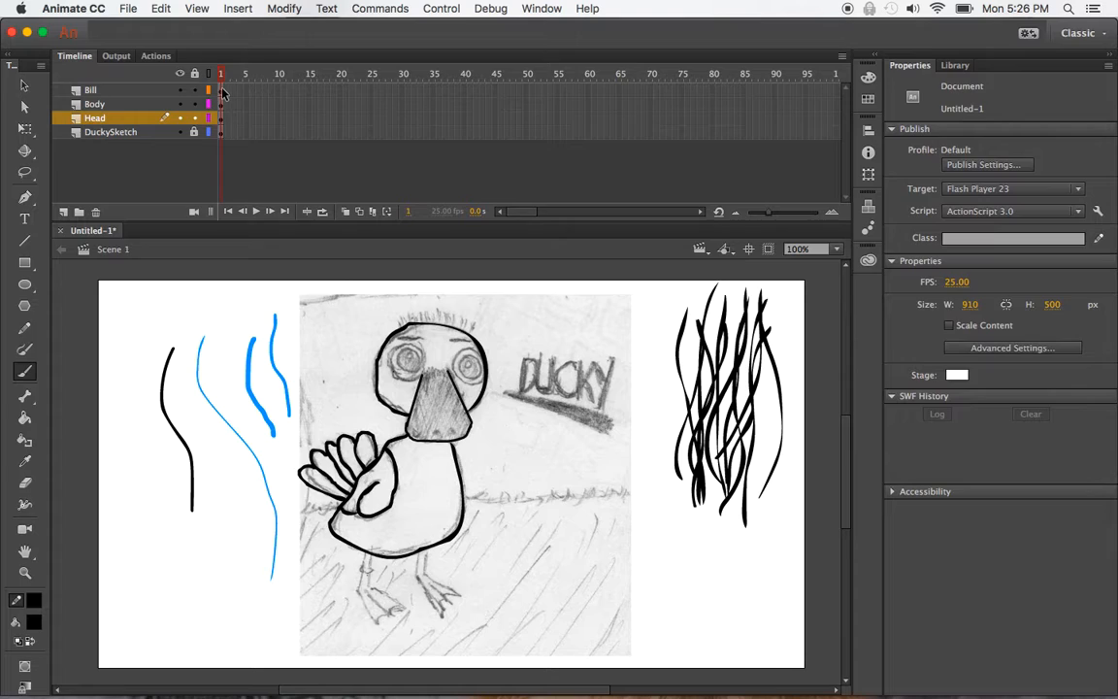
left_click(222, 89)
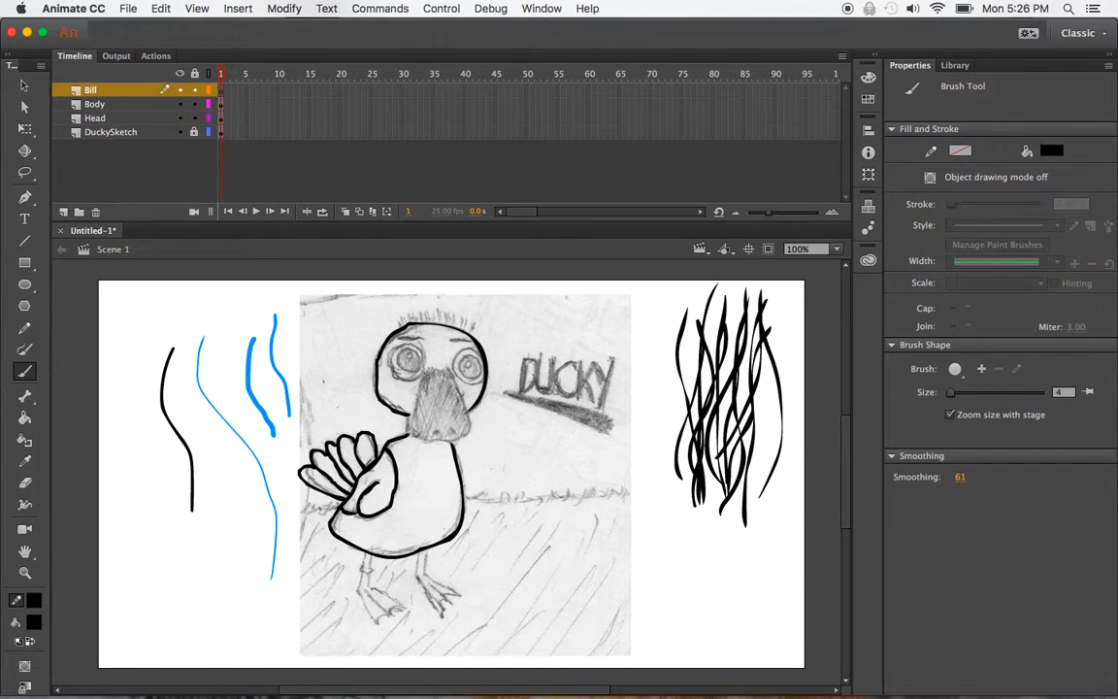
mouse_move(415, 399)
left_mouse_down()
mouse_move(417, 433)
mouse_move(470, 434)
mouse_move(473, 409)
mouse_move(447, 373)
left_mouse_up()
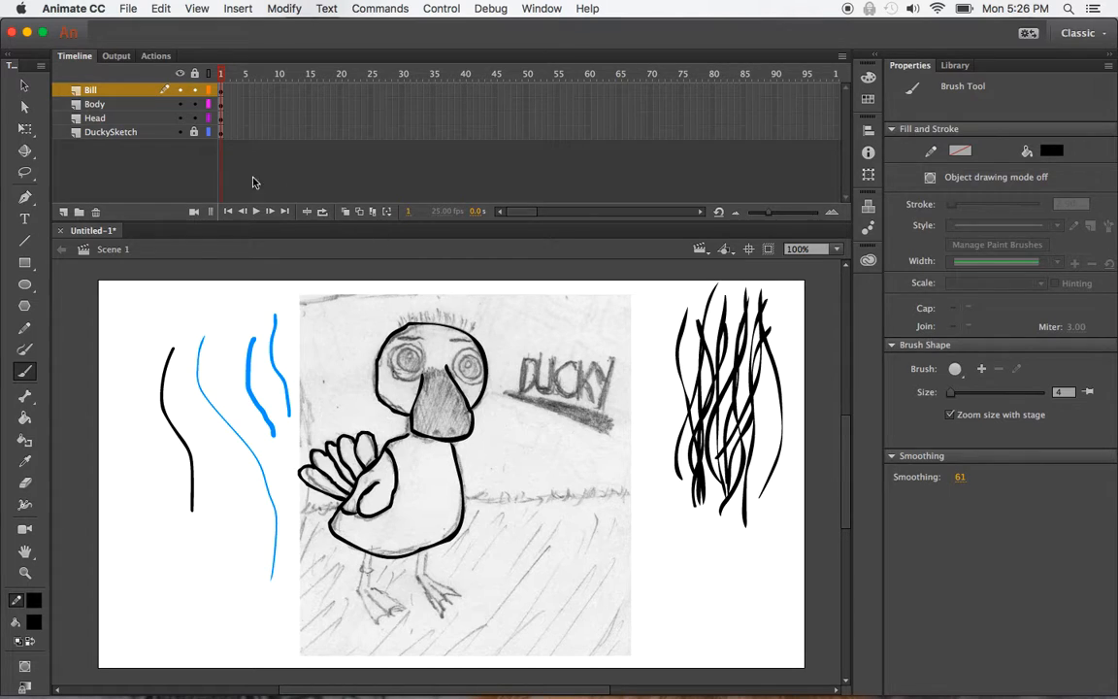
Toggle the visibility of all layers, and hide and reshow the DuckySketch layer to check the traced outlines alone.
left_click(181, 75)
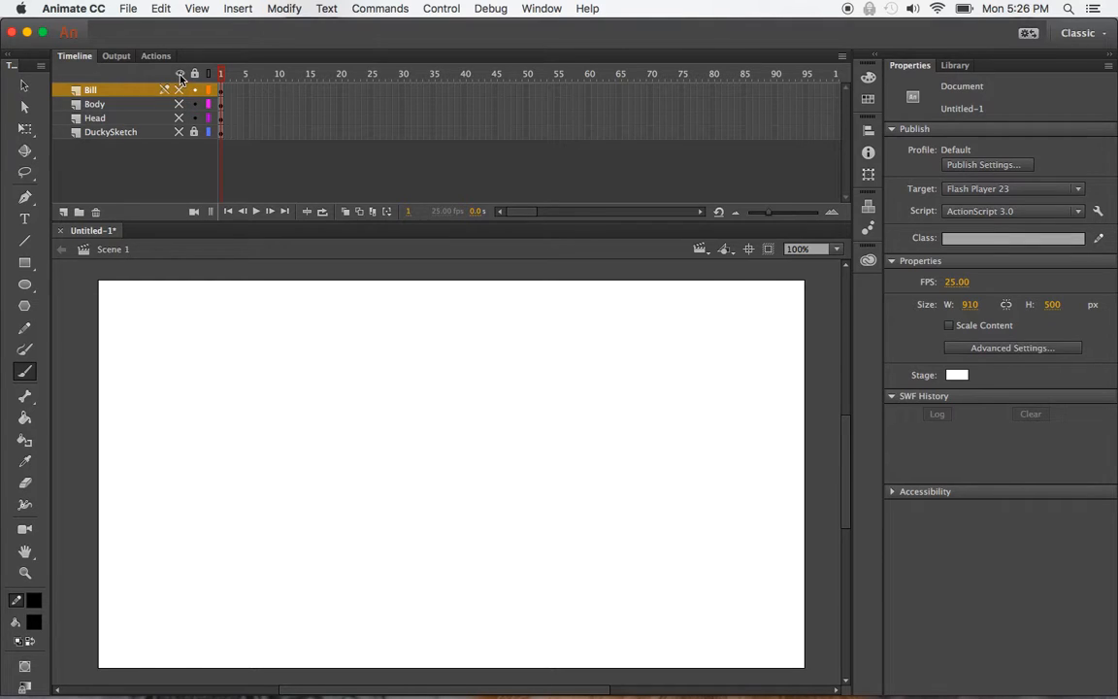
left_click(180, 75)
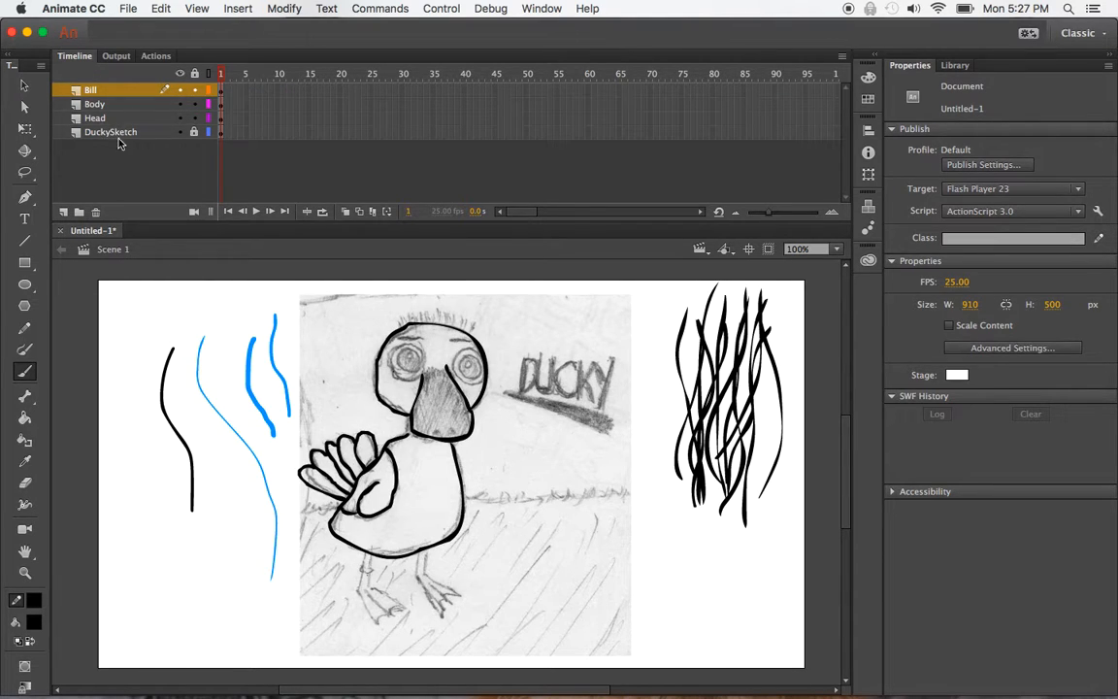
left_click(180, 131)
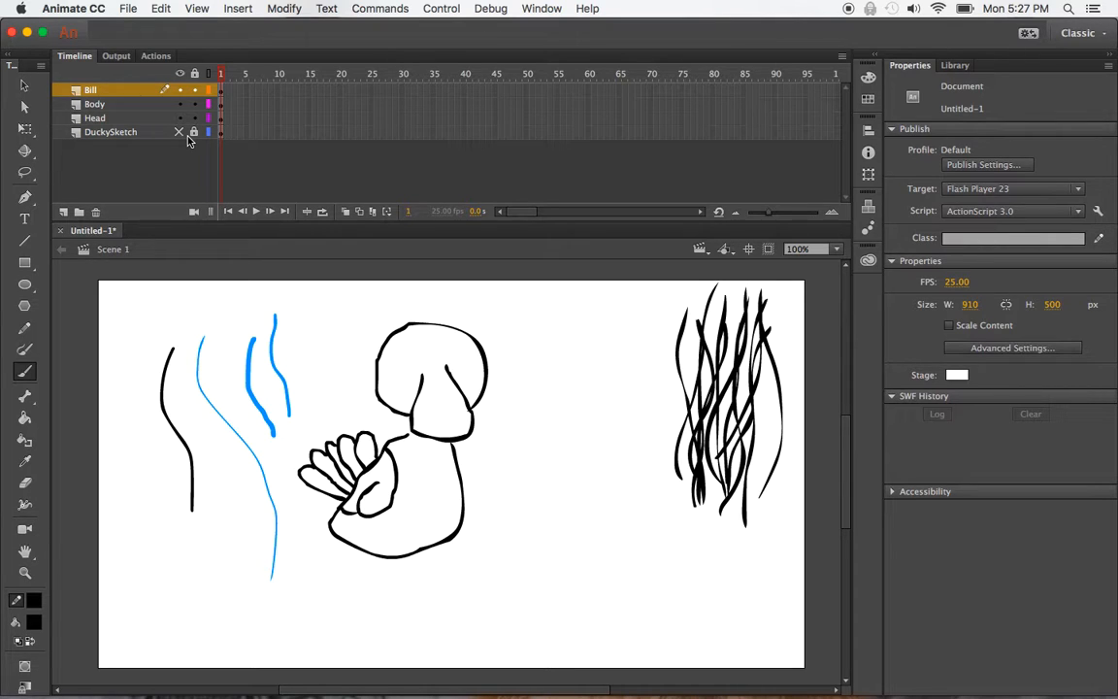
left_click(179, 133)
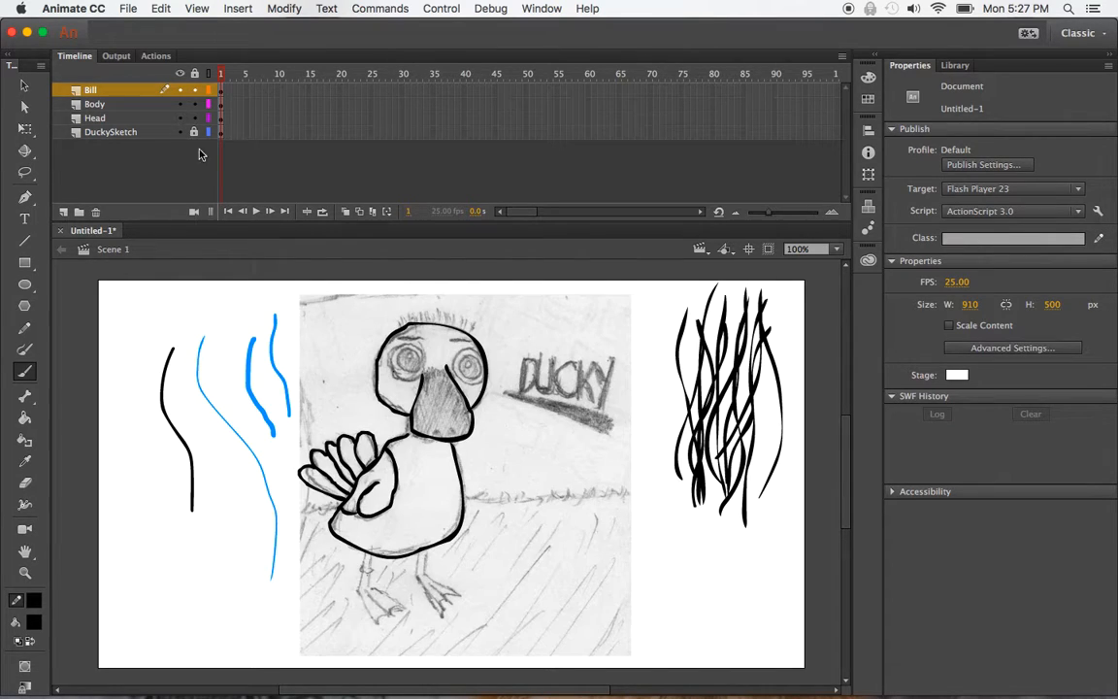
Delete the blue and black test strokes on both sides of the duck sketch.
left_click(25, 85)
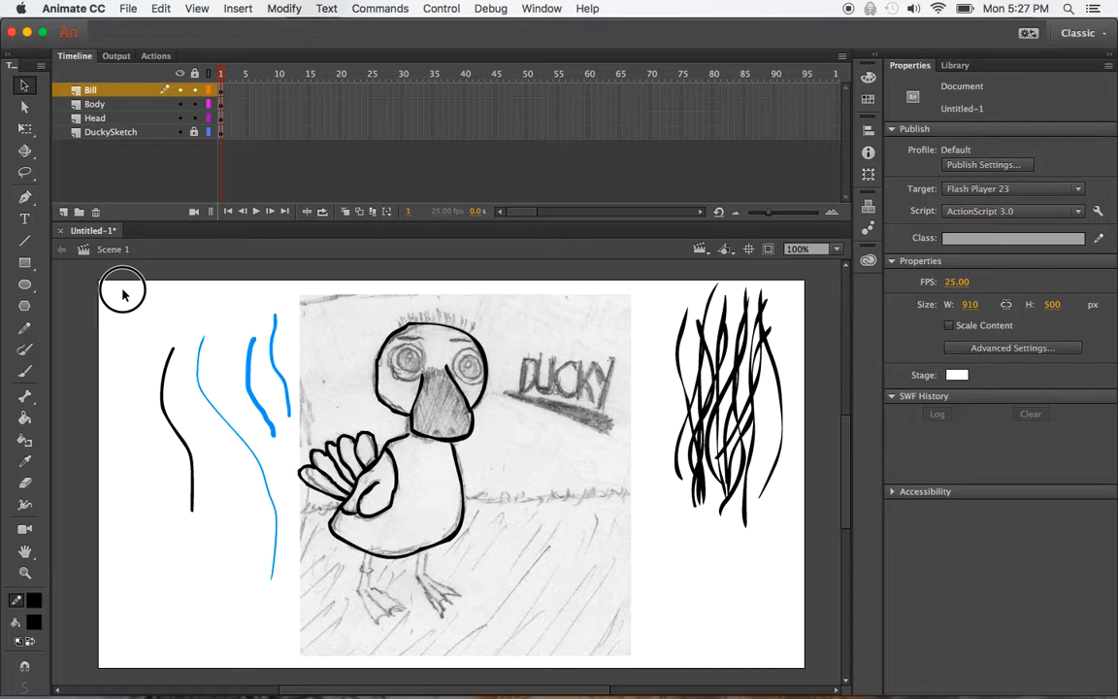
mouse_move(121, 289)
left_mouse_down()
mouse_move(175, 332)
mouse_move(249, 475)
mouse_move(274, 581)
mouse_move(291, 598)
left_mouse_up()
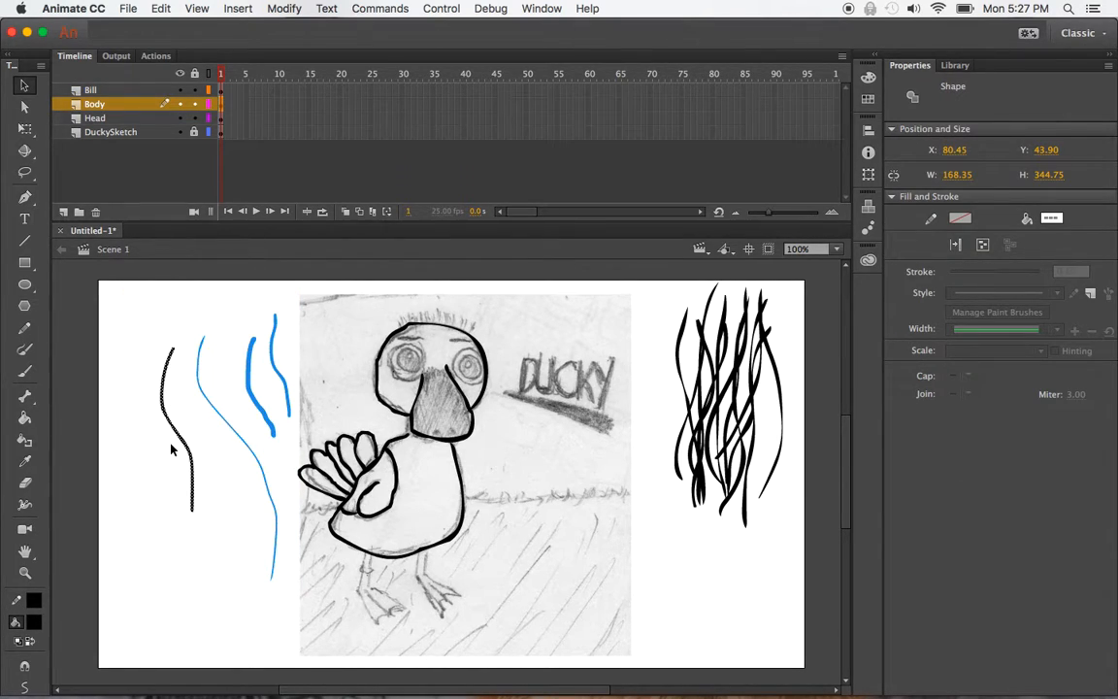
key("Delete")
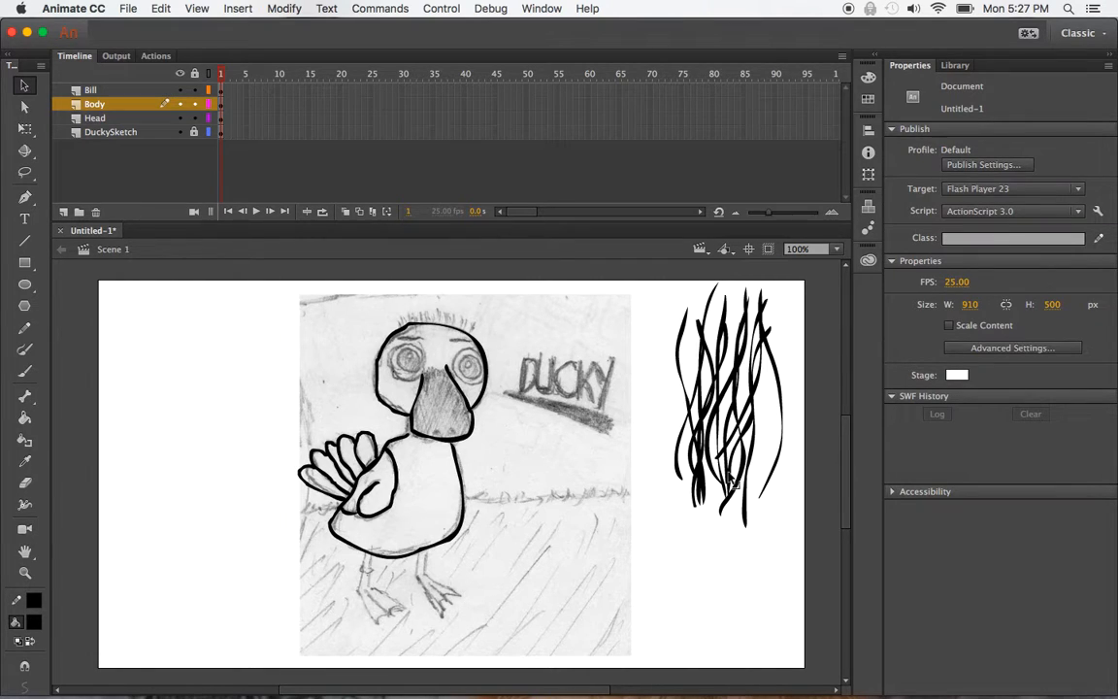
mouse_move(798, 599)
left_mouse_down()
mouse_move(743, 403)
mouse_move(681, 272)
mouse_move(659, 275)
left_mouse_up()
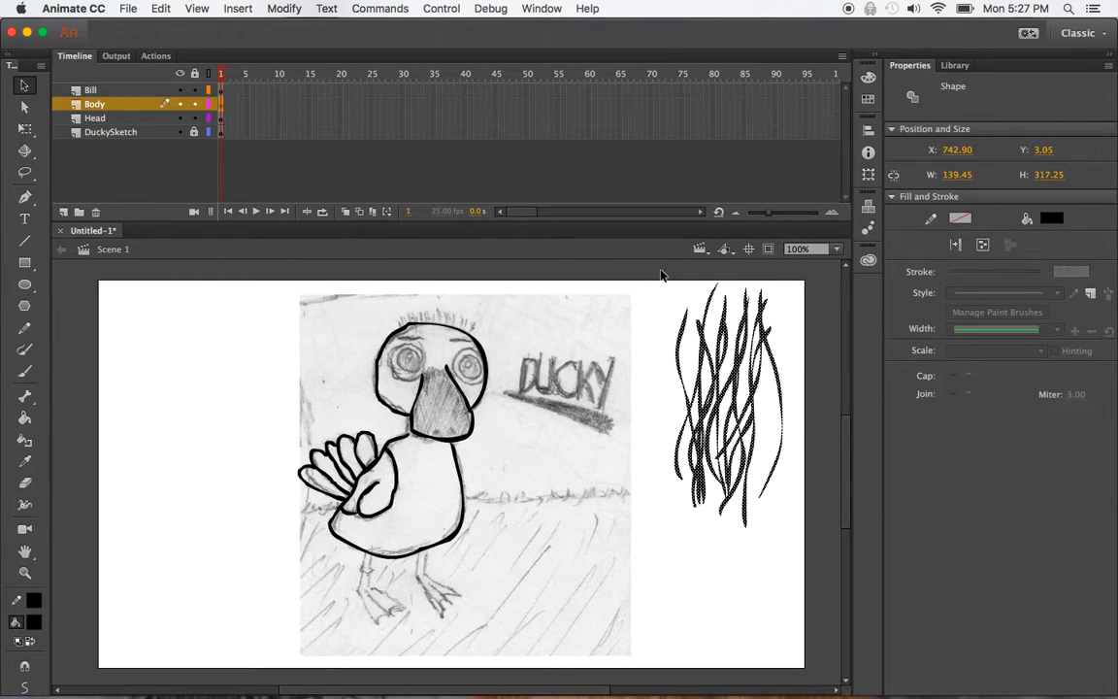
key("Delete")
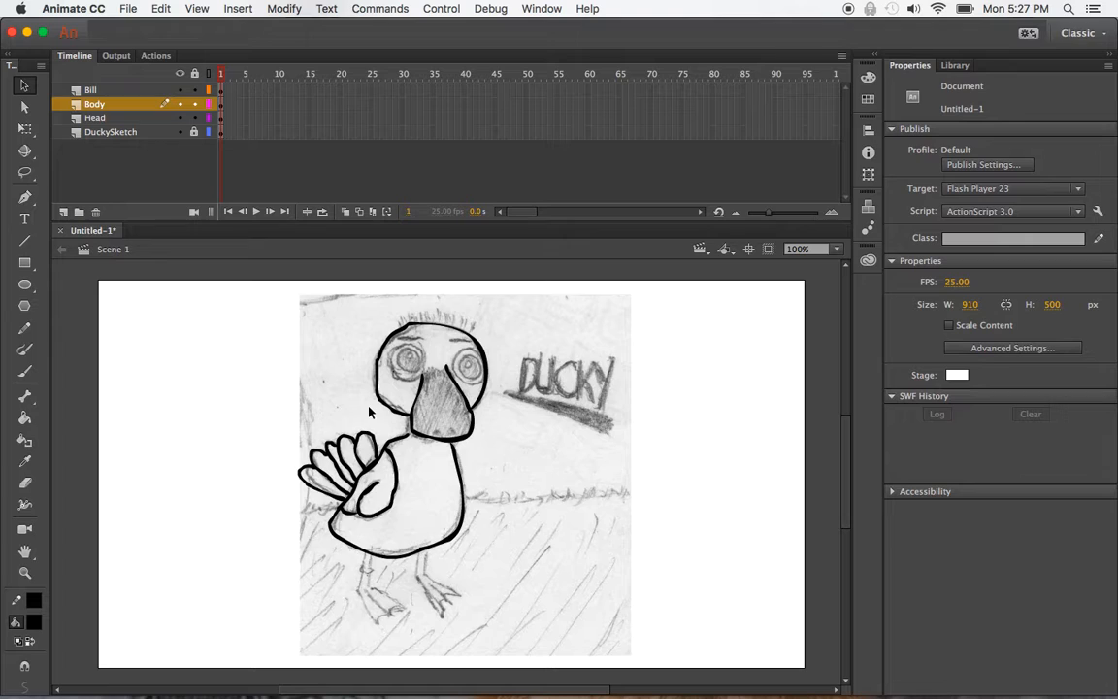
Add a layer named Legs above the Body layer and lock every other layer.
left_click(63, 212)
double_click(115, 104)
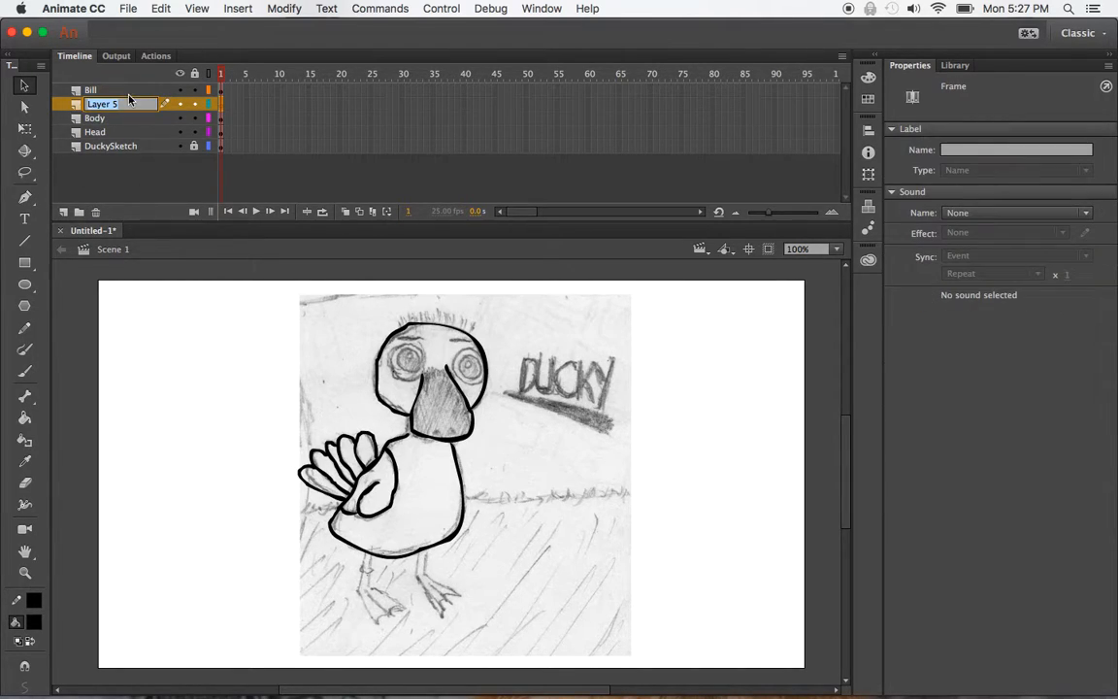
type("Legs")
key("Return")
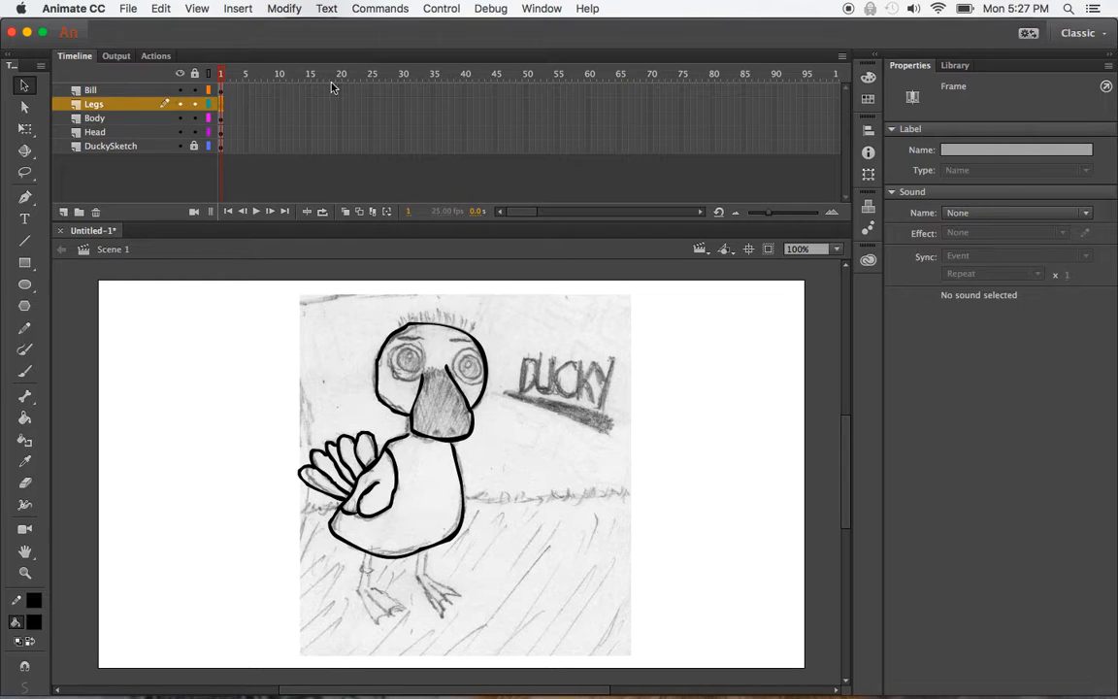
left_click(194, 72)
left_click(194, 104)
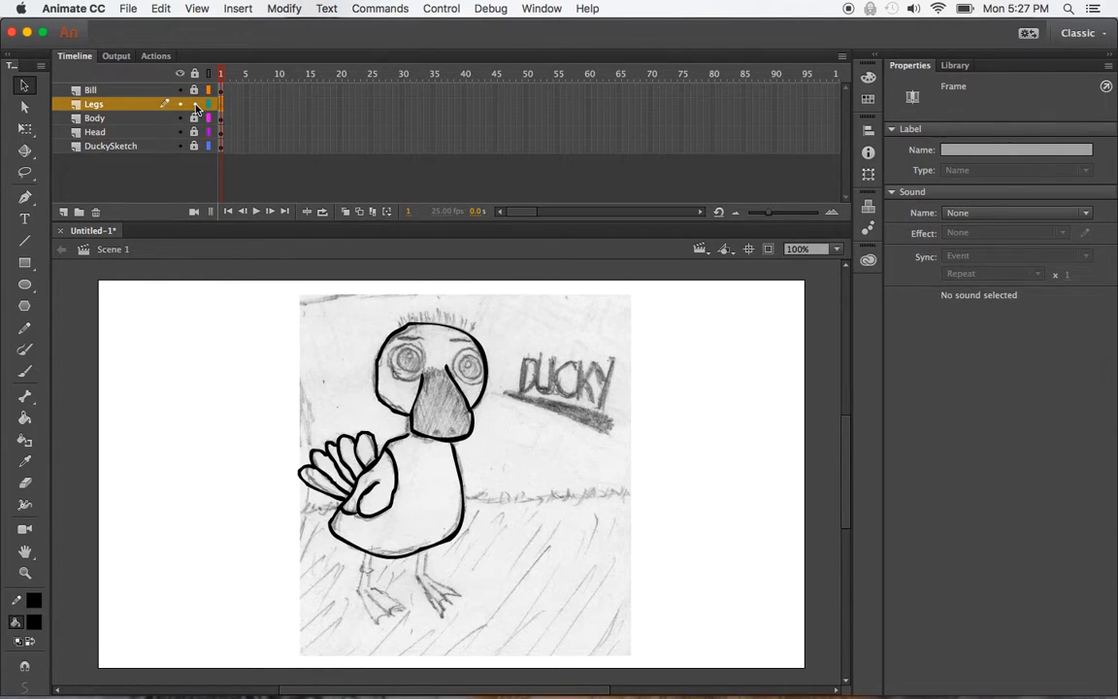
Trace both of the duck's legs and webbed feet on the Legs layer with the black Brush tool.
left_click(25, 370)
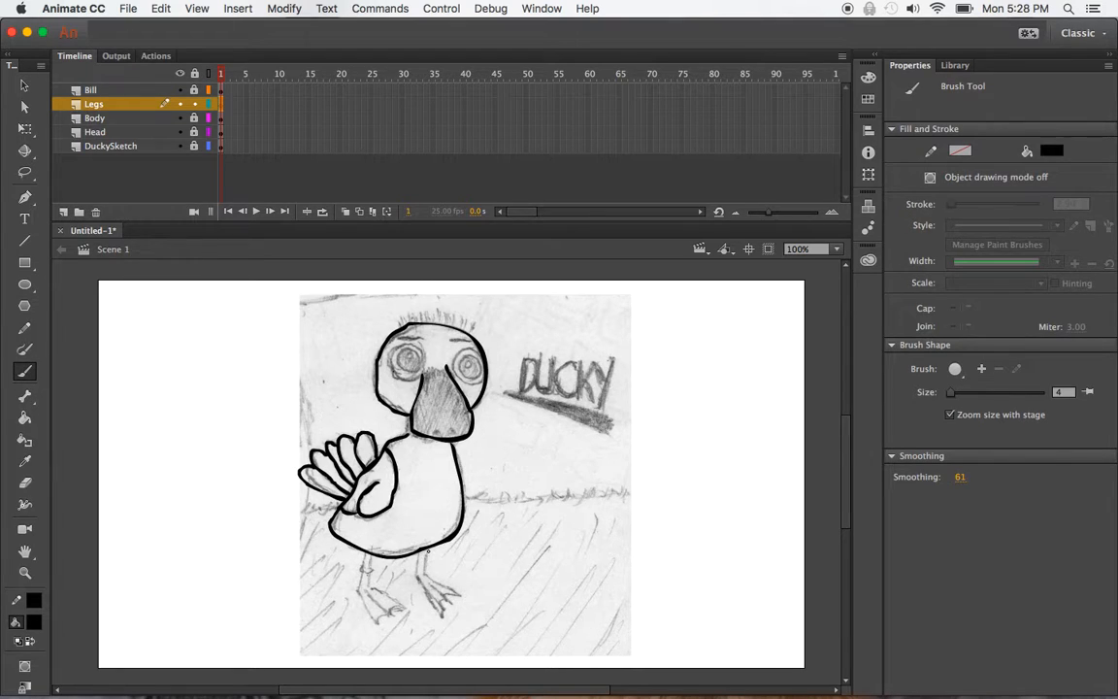
mouse_move(423, 548)
left_mouse_down()
mouse_move(427, 572)
mouse_move(457, 596)
mouse_move(447, 603)
left_mouse_up()
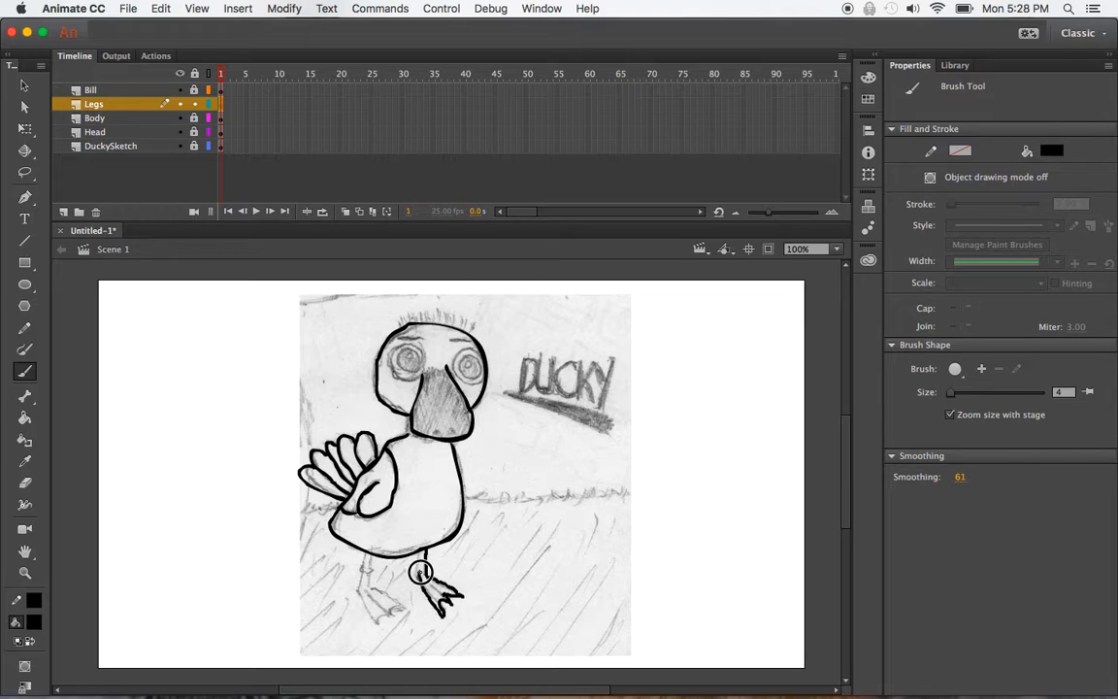
left_click_drag(419, 556, 424, 582)
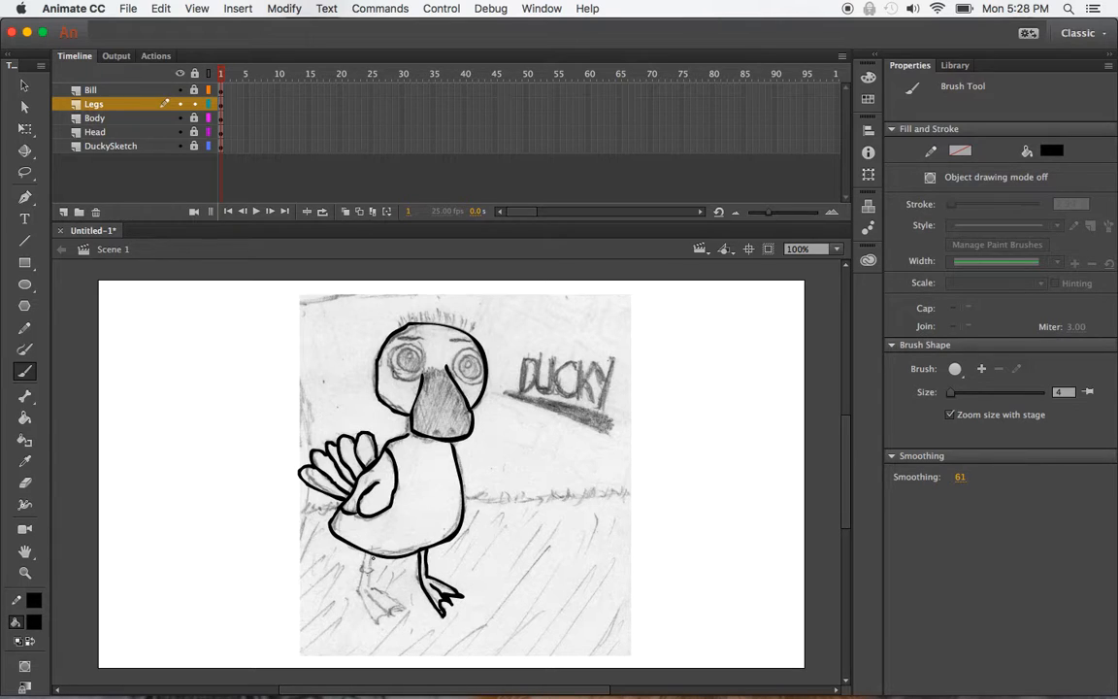
left_click_drag(369, 557, 367, 573)
mouse_move(371, 571)
left_mouse_down()
mouse_move(372, 587)
mouse_move(404, 608)
mouse_move(377, 624)
mouse_move(359, 596)
mouse_move(360, 555)
mouse_move(387, 613)
left_mouse_up()
Add a layer named Eyes above the Legs layer and lock the Legs layer.
left_click(63, 212)
double_click(98, 103)
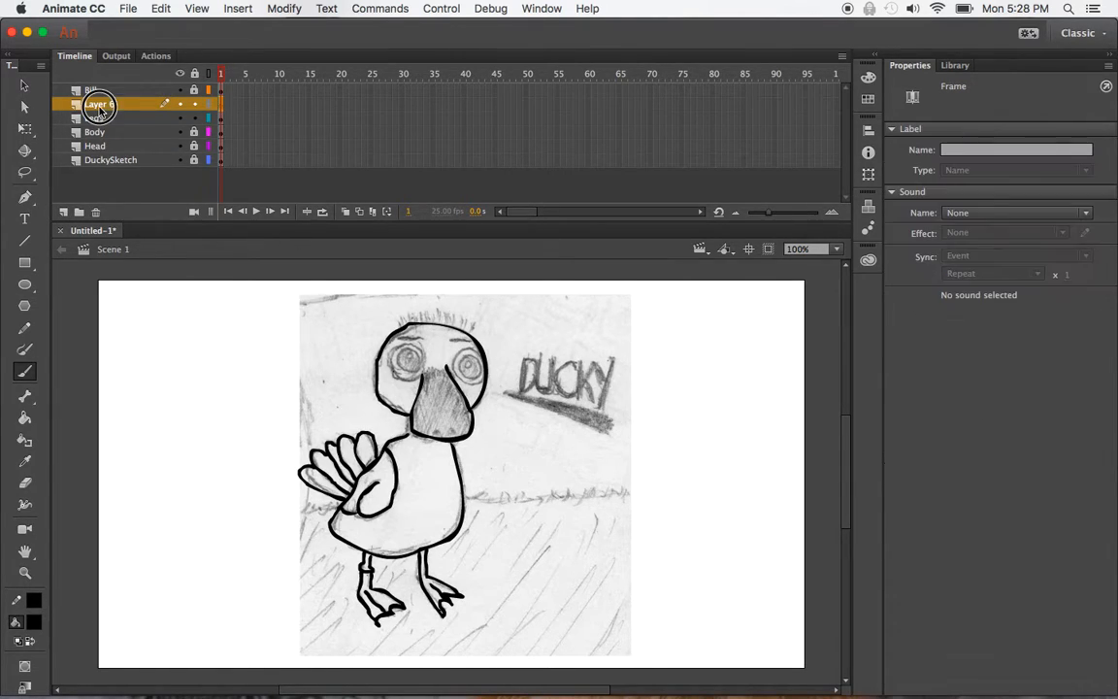
type("Eyes")
key("Return")
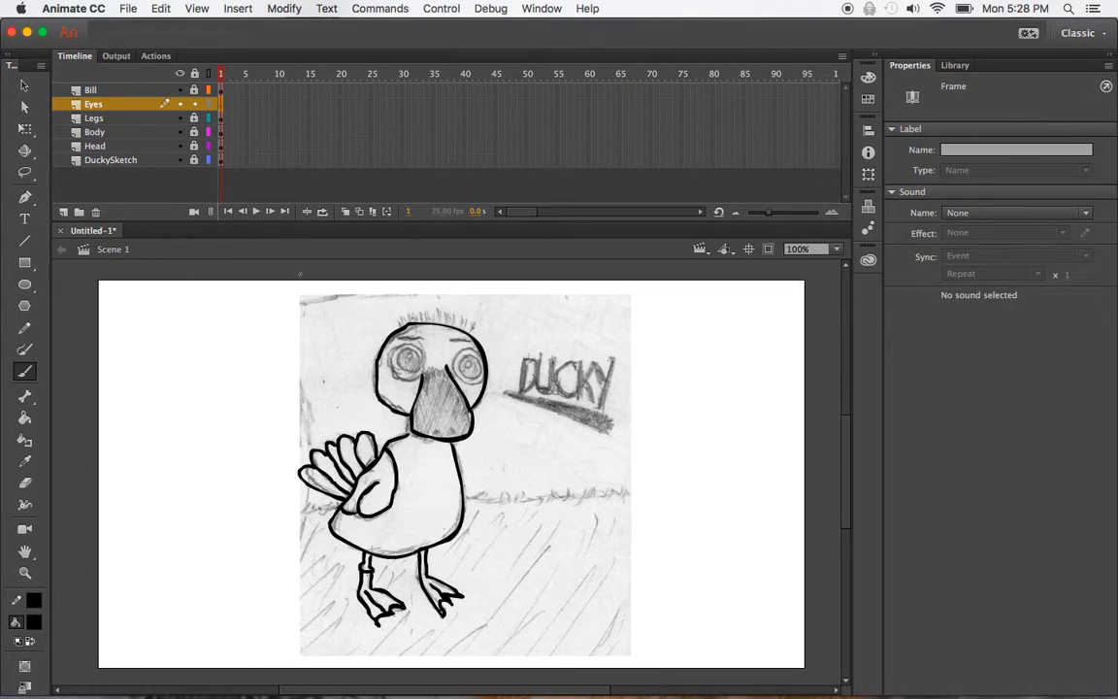
Trace the duck's eyebrows and the outer and inner circles of both eyes on the Eyes layer.
left_click_drag(399, 338, 476, 341)
mouse_move(401, 353)
left_mouse_down()
mouse_move(400, 367)
mouse_move(414, 369)
mouse_move(407, 349)
mouse_move(425, 360)
mouse_move(395, 371)
left_mouse_up()
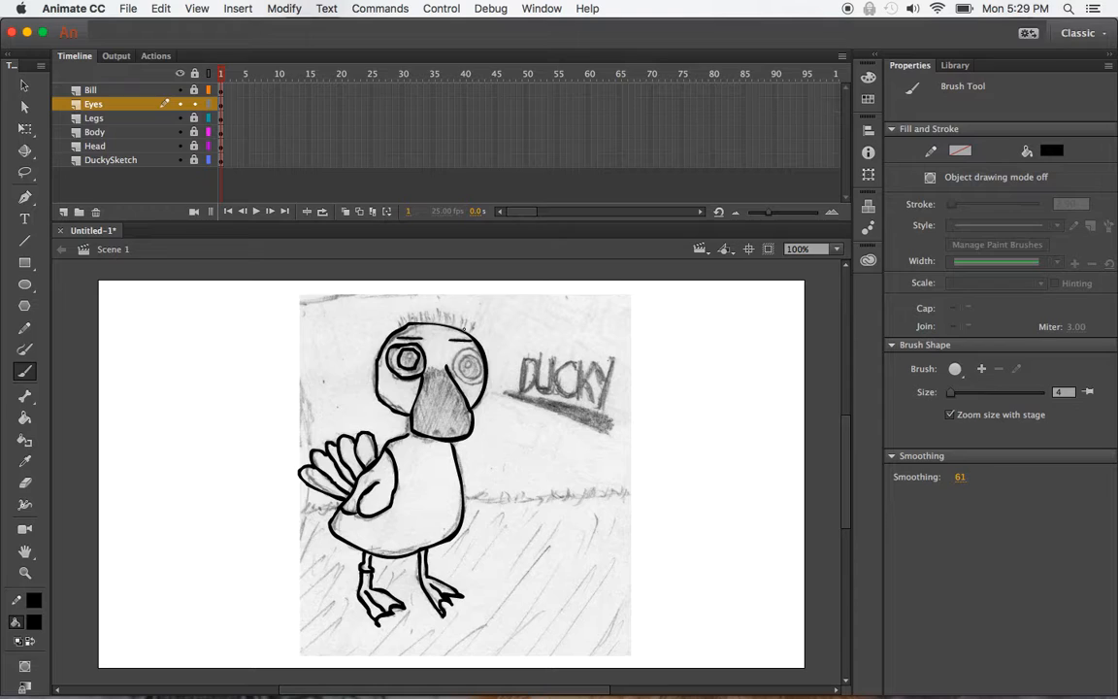
mouse_move(464, 347)
left_mouse_down()
mouse_move(456, 372)
mouse_move(474, 387)
mouse_move(477, 355)
mouse_move(462, 349)
mouse_move(485, 361)
mouse_move(463, 358)
mouse_move(467, 377)
mouse_move(479, 362)
mouse_move(472, 353)
left_mouse_up()
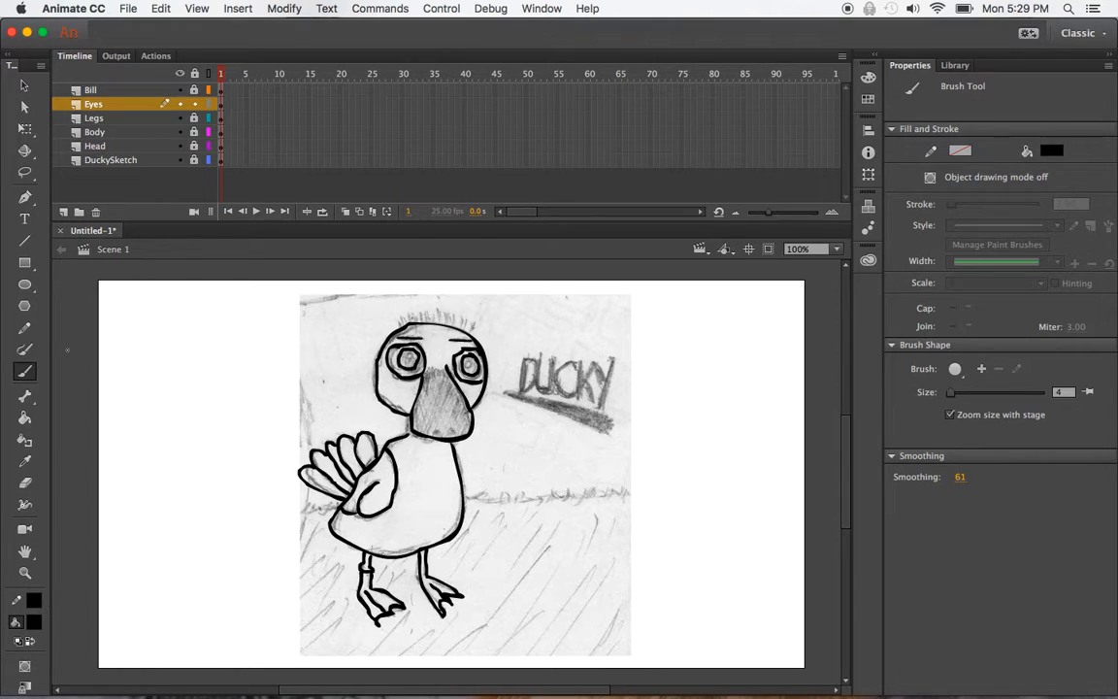
Fill both inner eye circles with black using the Paint Bucket tool, and brush over the eyebrows again.
left_click(20, 421)
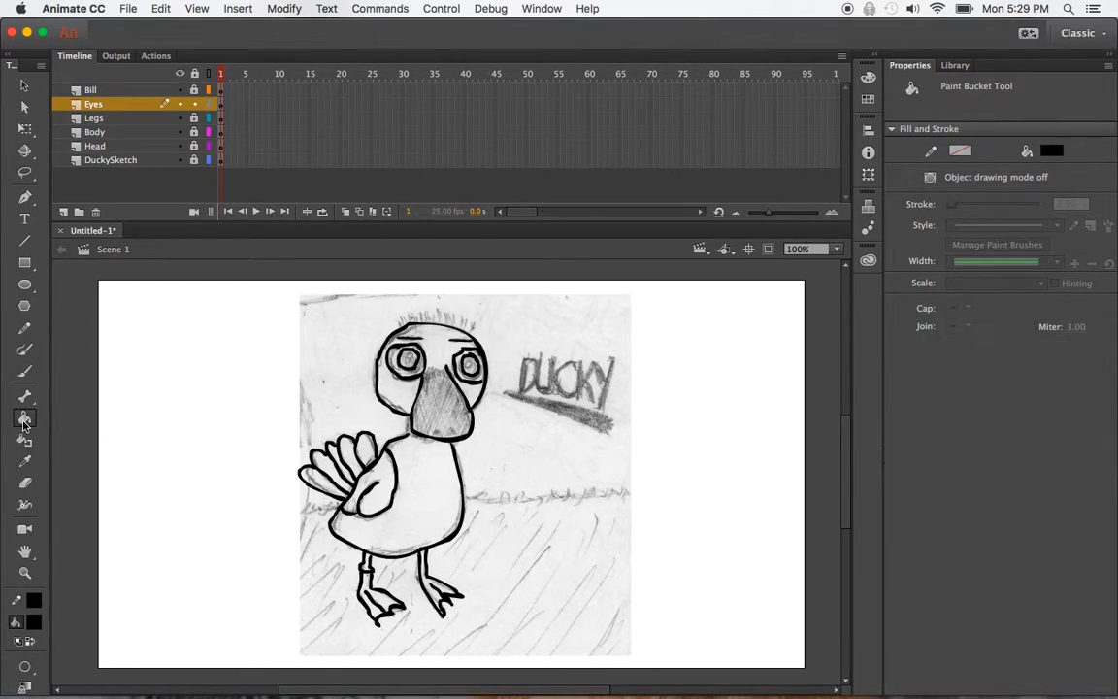
left_click(411, 363)
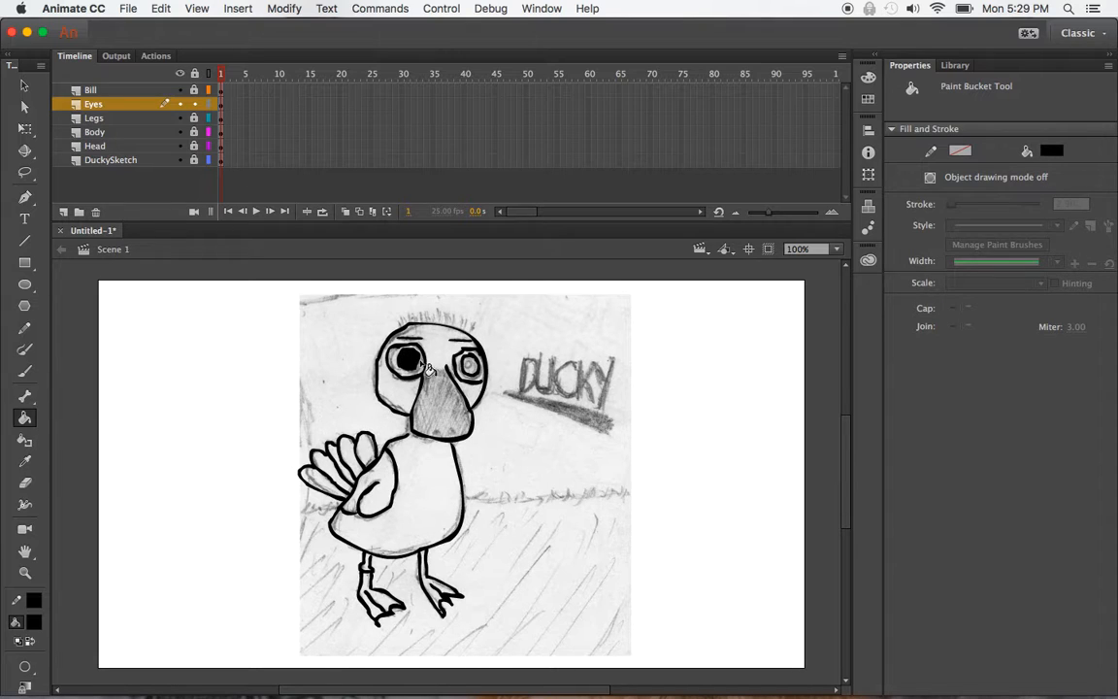
left_click(468, 365)
left_click(24, 371)
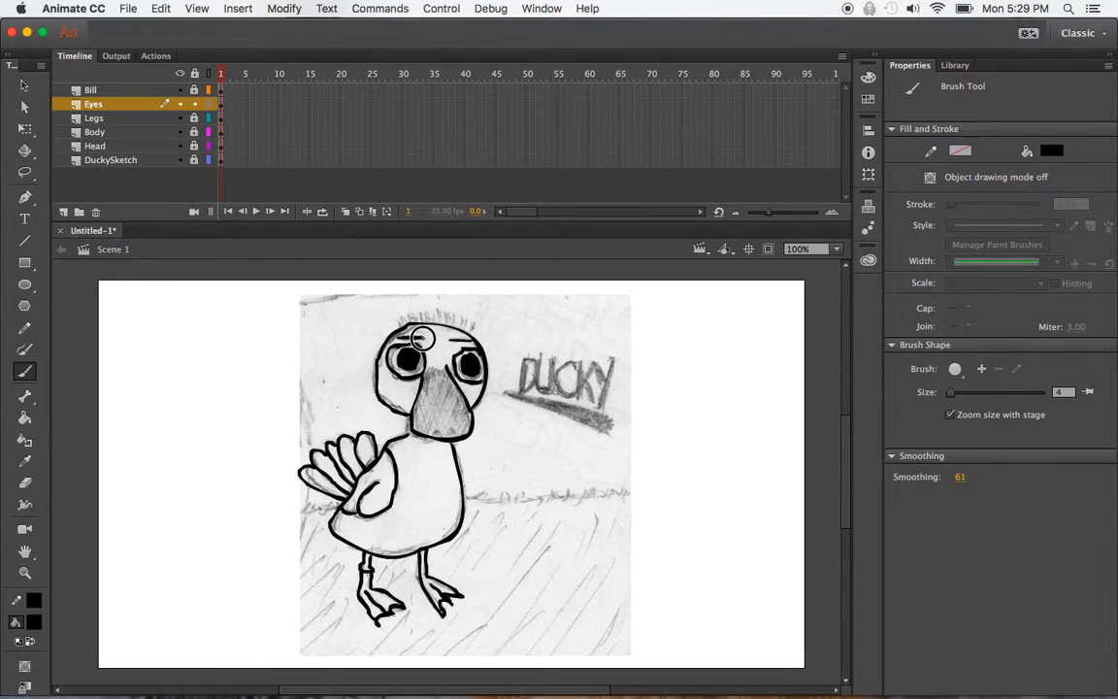
left_click_drag(450, 340, 472, 341)
Paint short hair strokes along the top of the head on the unlocked Head layer, and hide the DuckySketch layer.
left_click(94, 145)
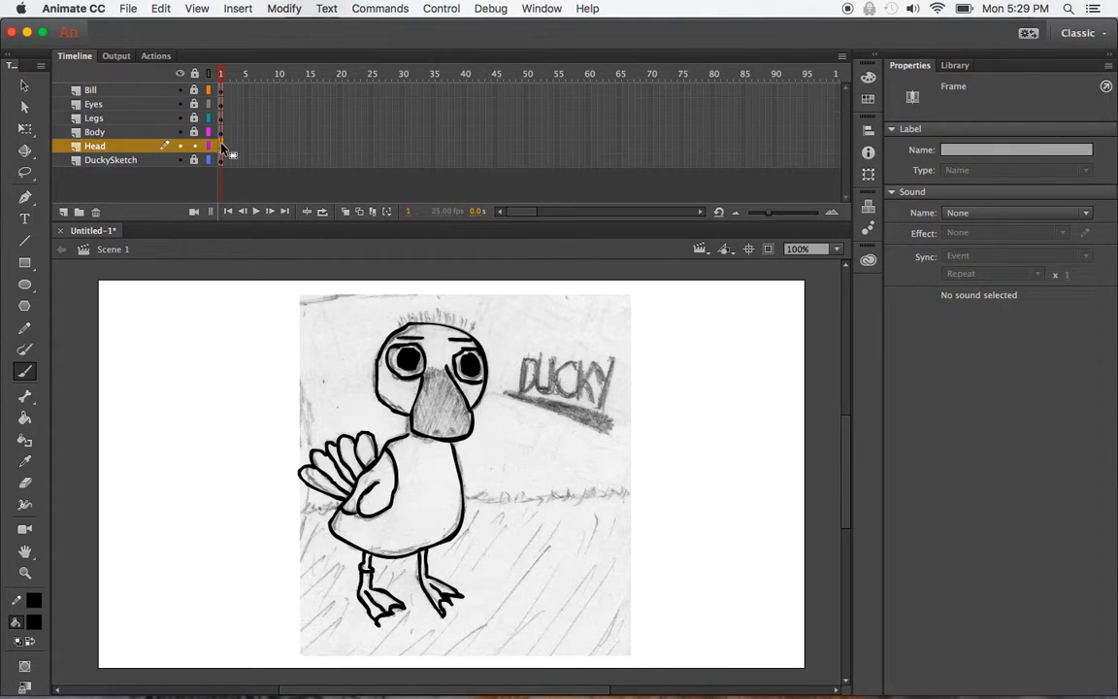
mouse_move(470, 323)
left_mouse_down()
mouse_move(407, 325)
mouse_move(433, 325)
left_mouse_up()
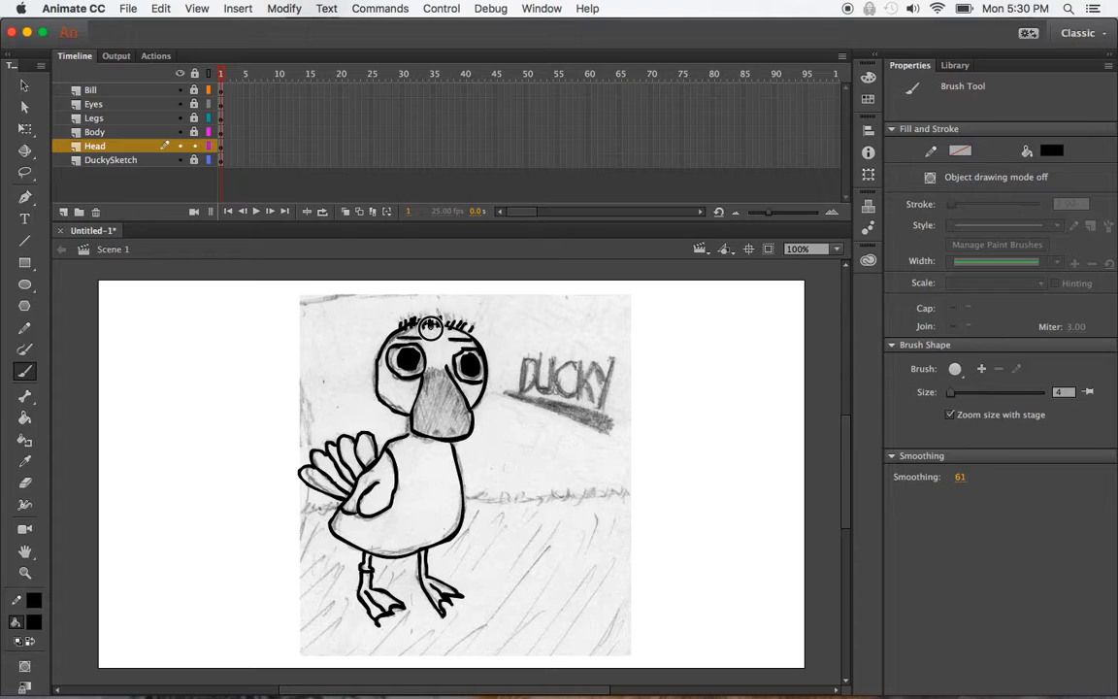
left_click(179, 160)
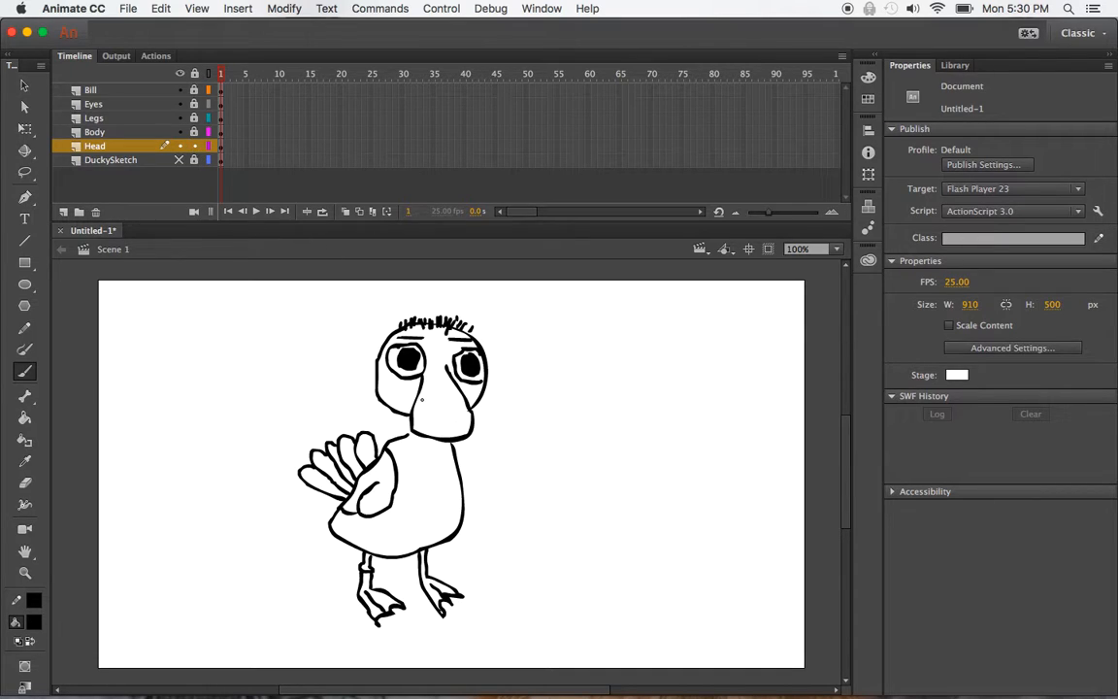
Lock the Head layer, unlock the Bill layer, and paint two nostril dots on the bill.
left_click(193, 146)
left_click(194, 89)
left_click_drag(456, 420, 428, 424)
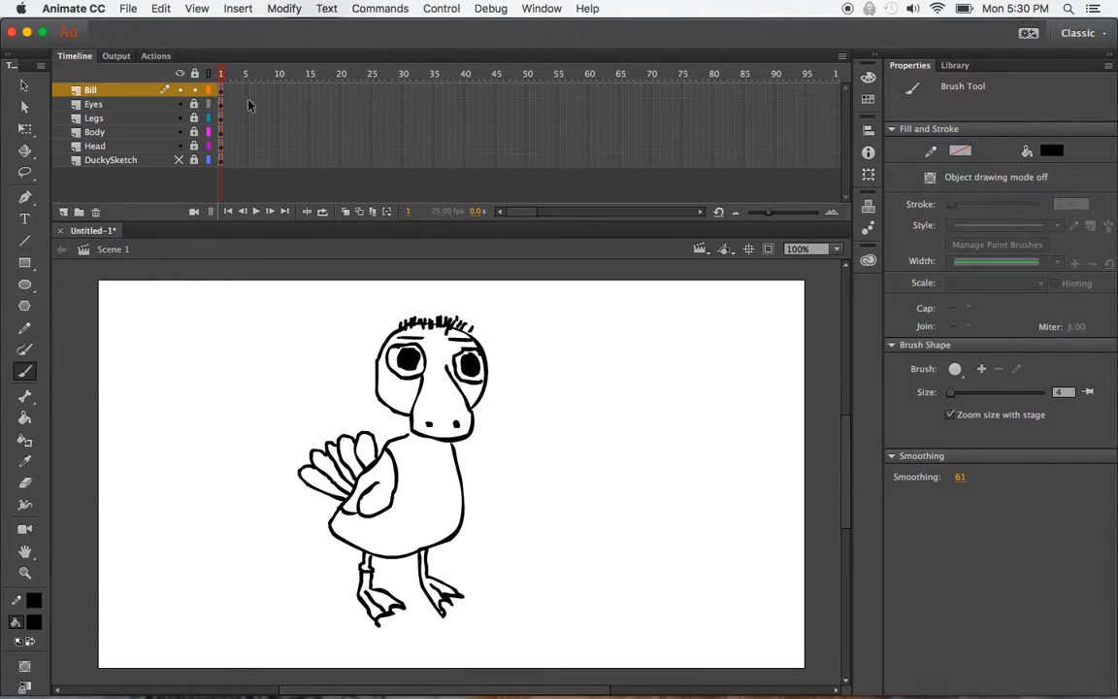
Unlock all layers and close the gap in the neck line beneath the bill on the Body layer.
left_click(195, 74)
left_click(221, 132)
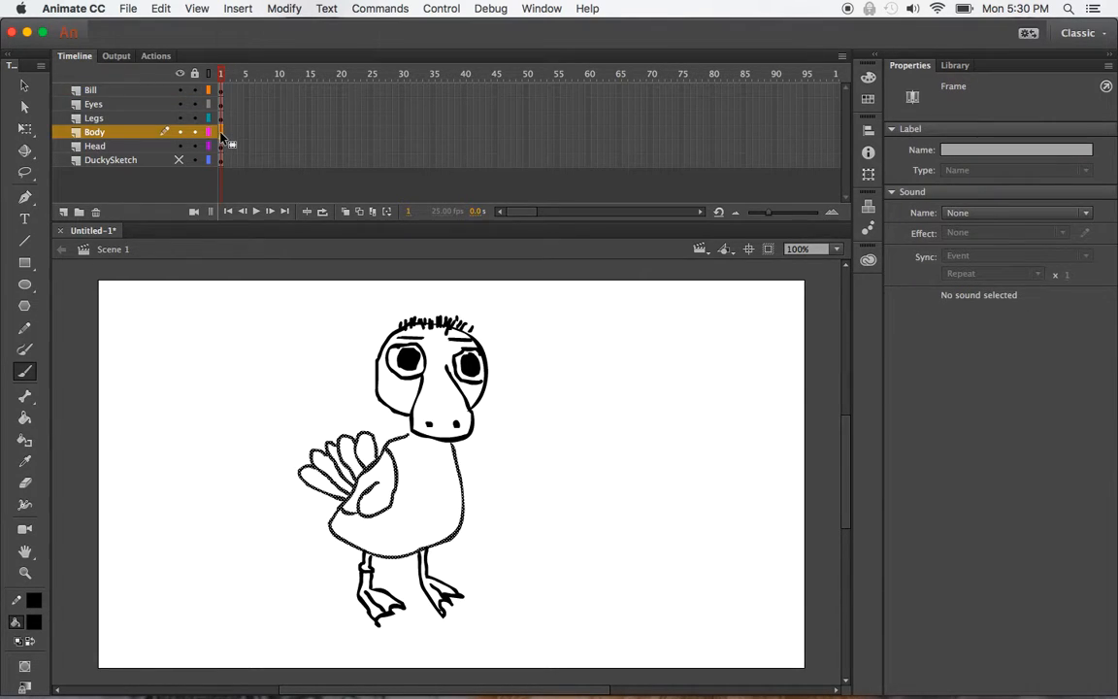
left_click_drag(407, 436, 414, 431)
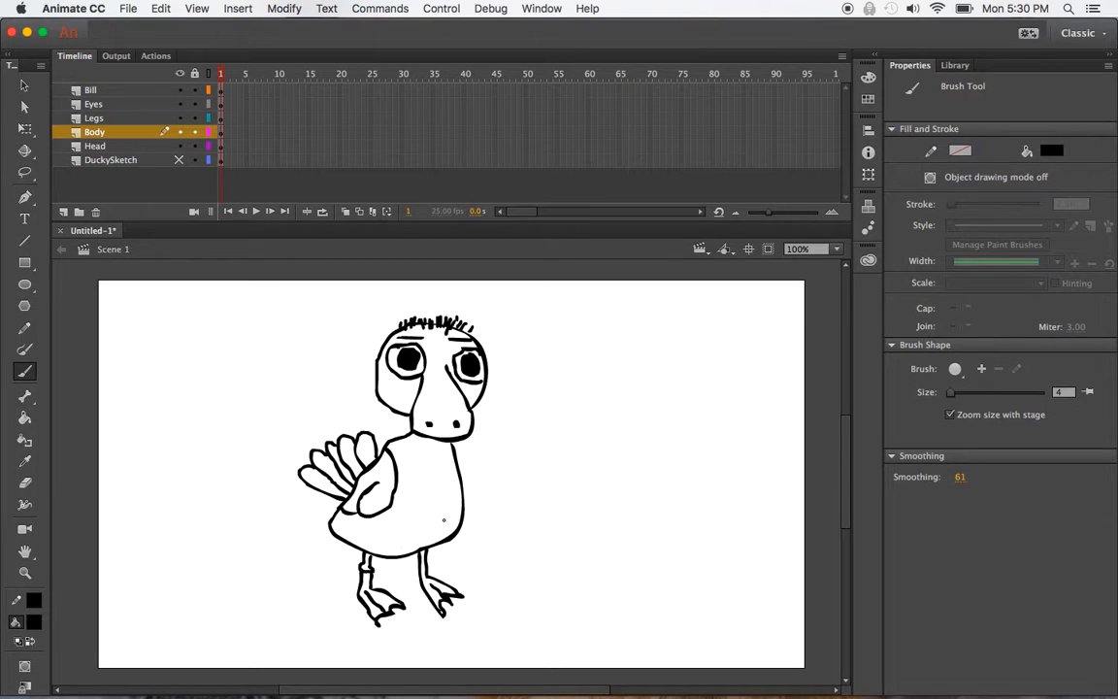
Set the fill color to yellow for the Paint Bucket and hide every layer except Body.
left_click(34, 621)
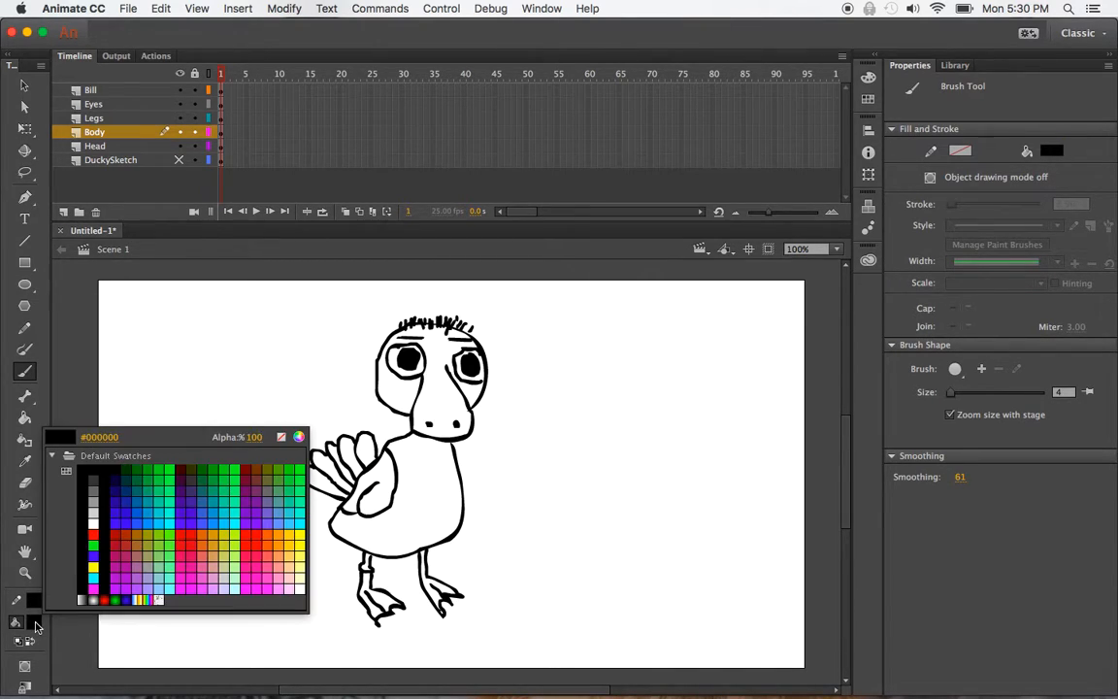
left_click(301, 545)
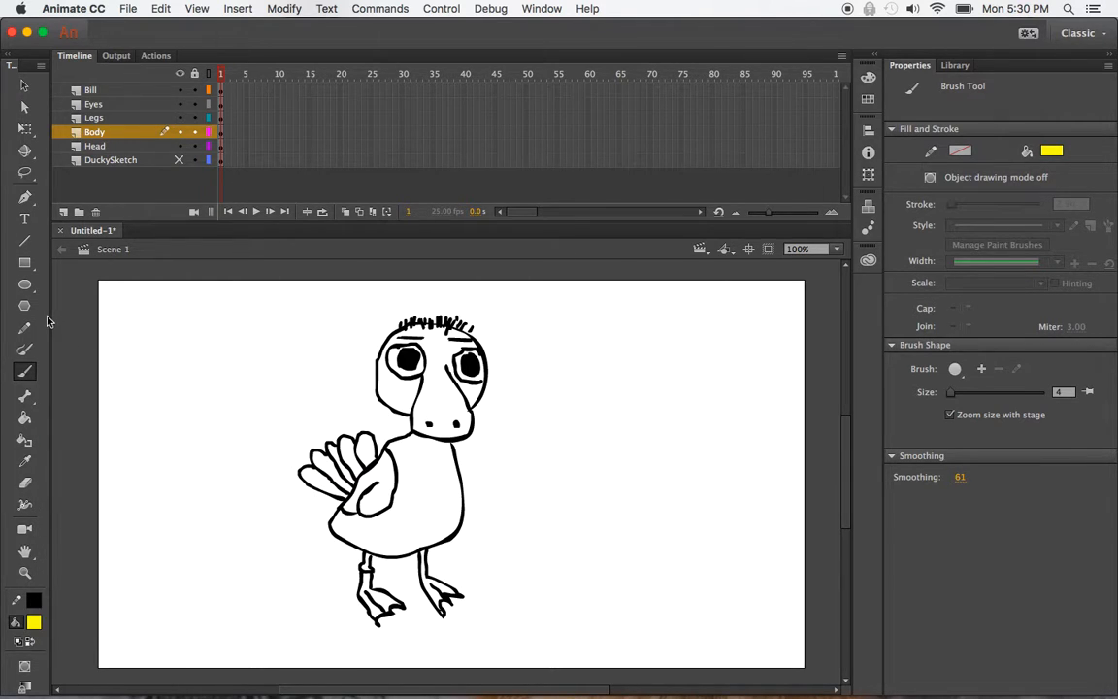
left_click(21, 418)
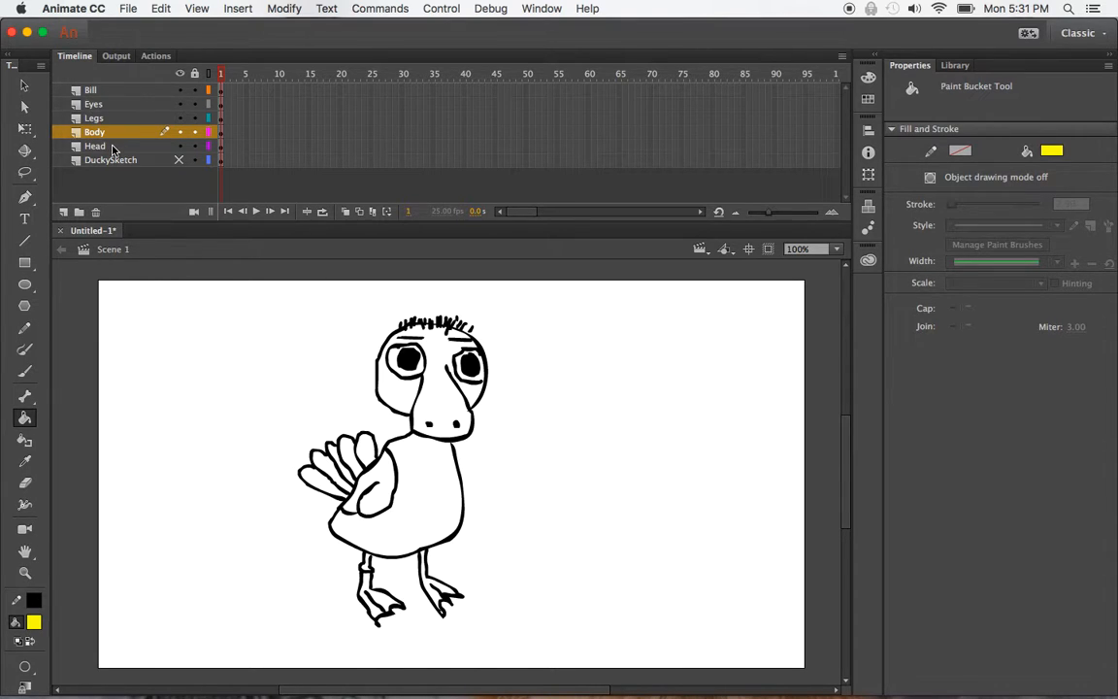
left_click(179, 75)
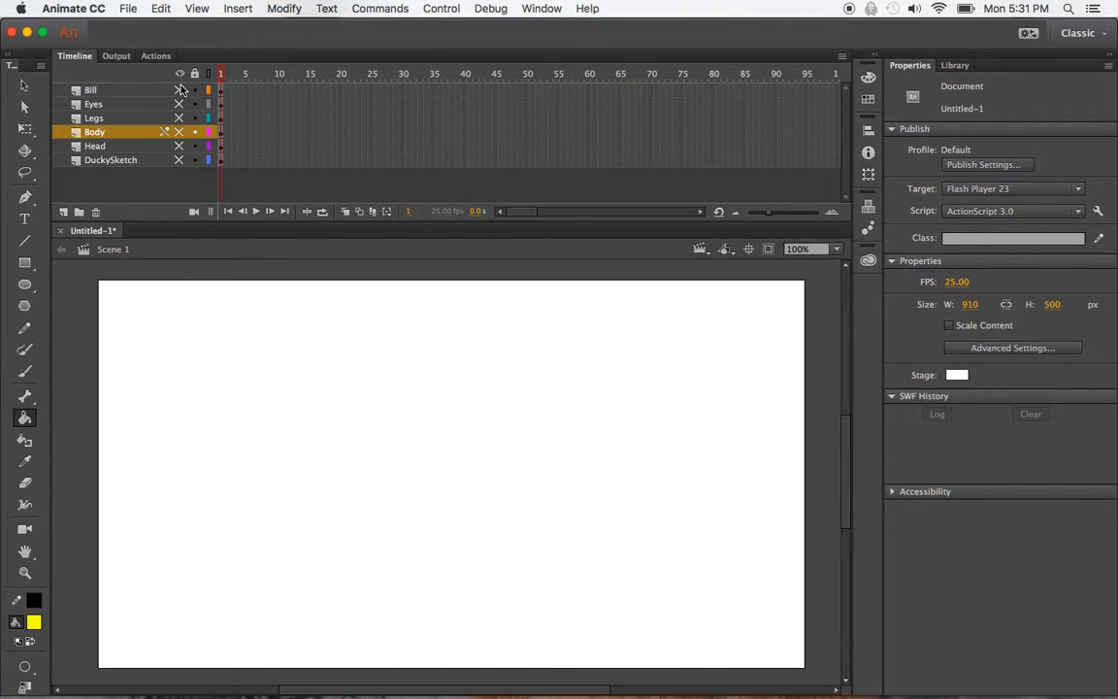
left_click(179, 132)
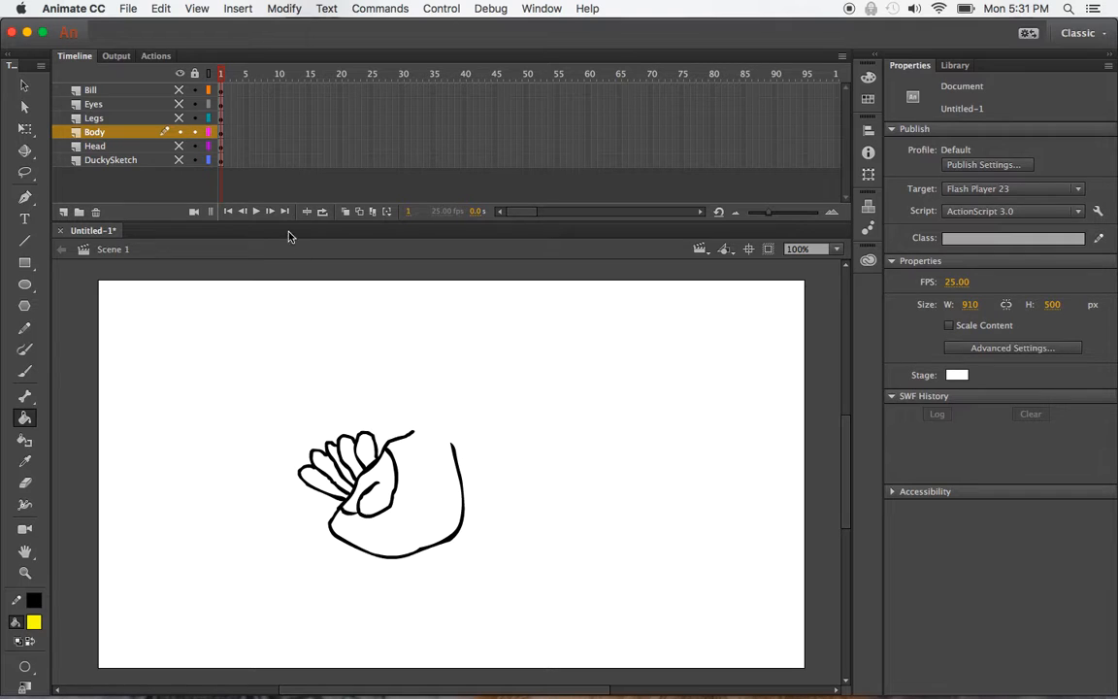
Close the open neck of the body with a straight line and fill the body with yellow.
left_click(24, 240)
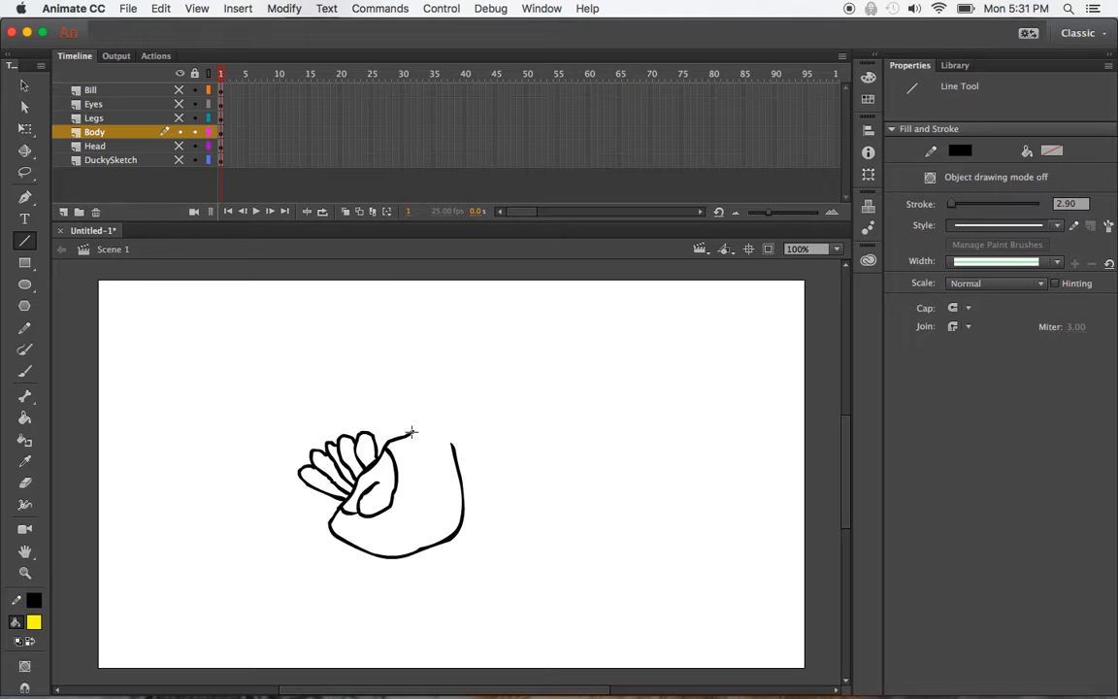
left_click_drag(407, 428, 460, 448)
left_click(25, 417)
left_click(429, 489)
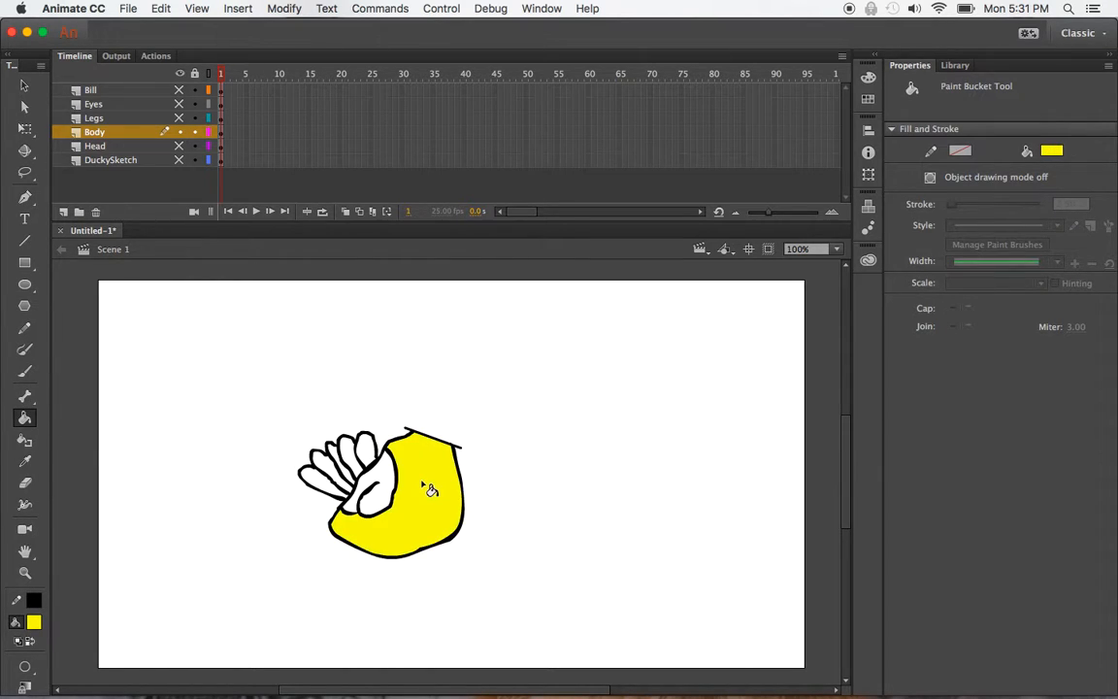
Delete the straight line across the neck together with its leftover end pieces.
left_click(23, 86)
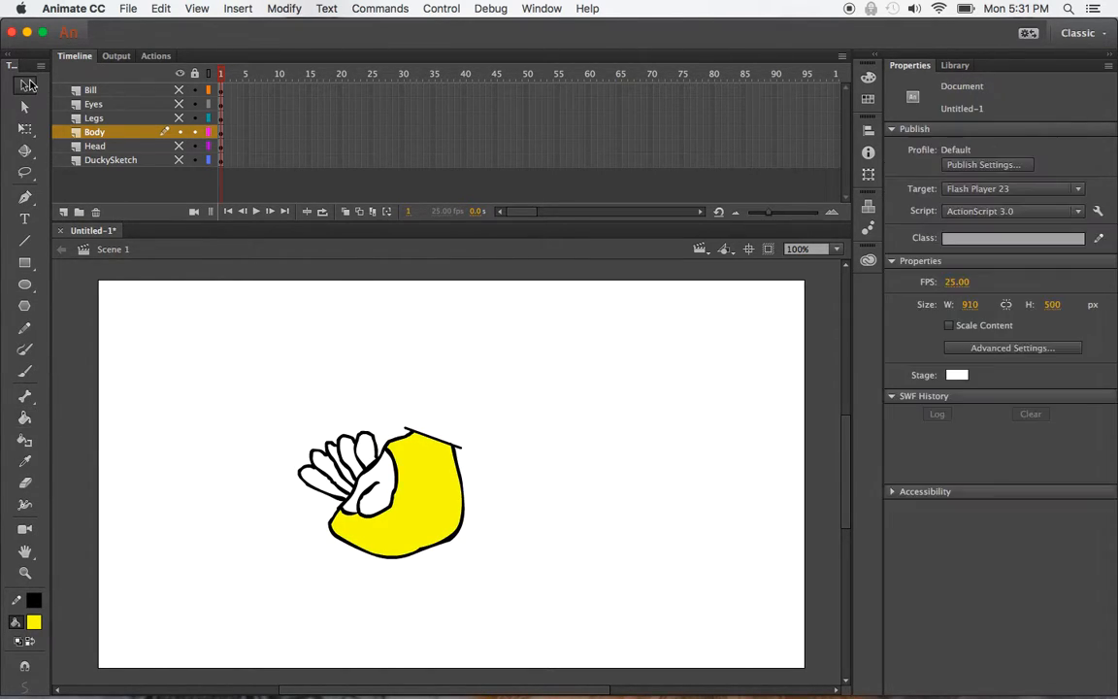
left_click(443, 446)
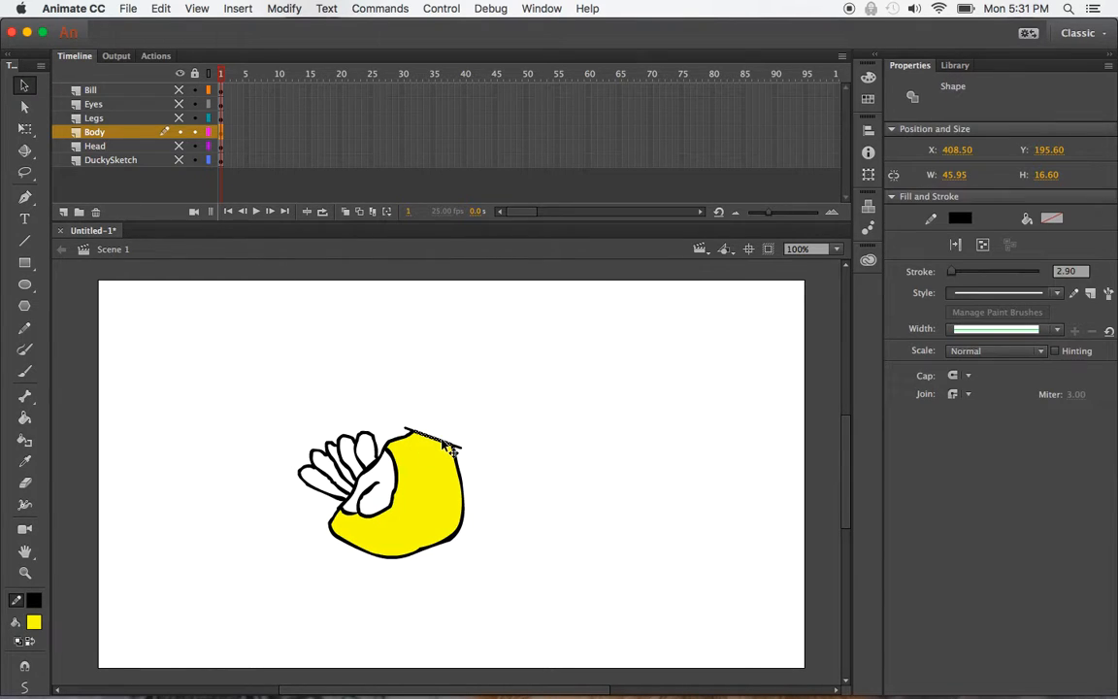
key("Delete")
left_click(456, 451)
key("Delete")
left_click(411, 434)
key("Delete")
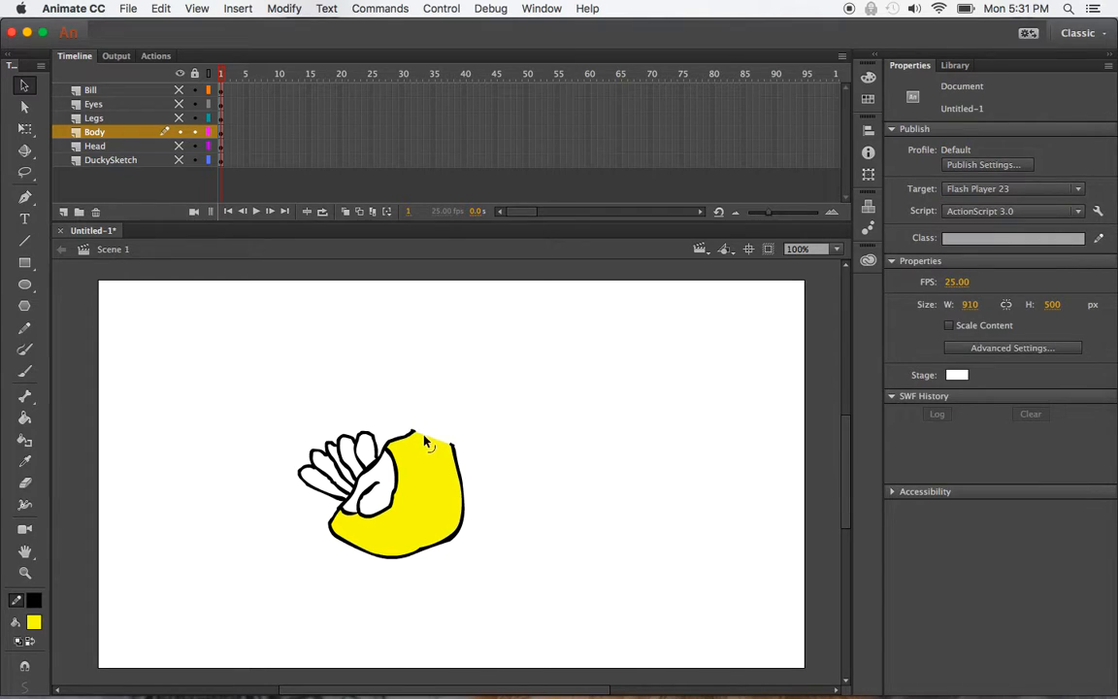
left_click(456, 449)
key("Delete")
left_click(437, 438)
key("Delete")
left_click(456, 453)
key("Delete")
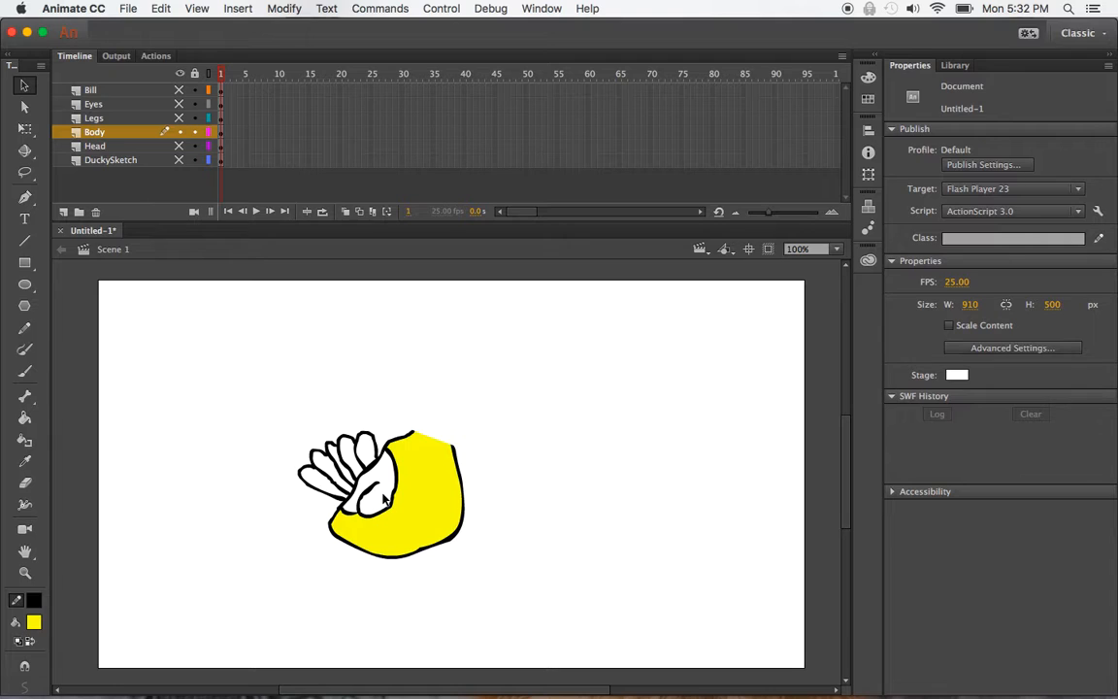
Fill the wing with golden yellow using the Paint Bucket.
left_click(35, 622)
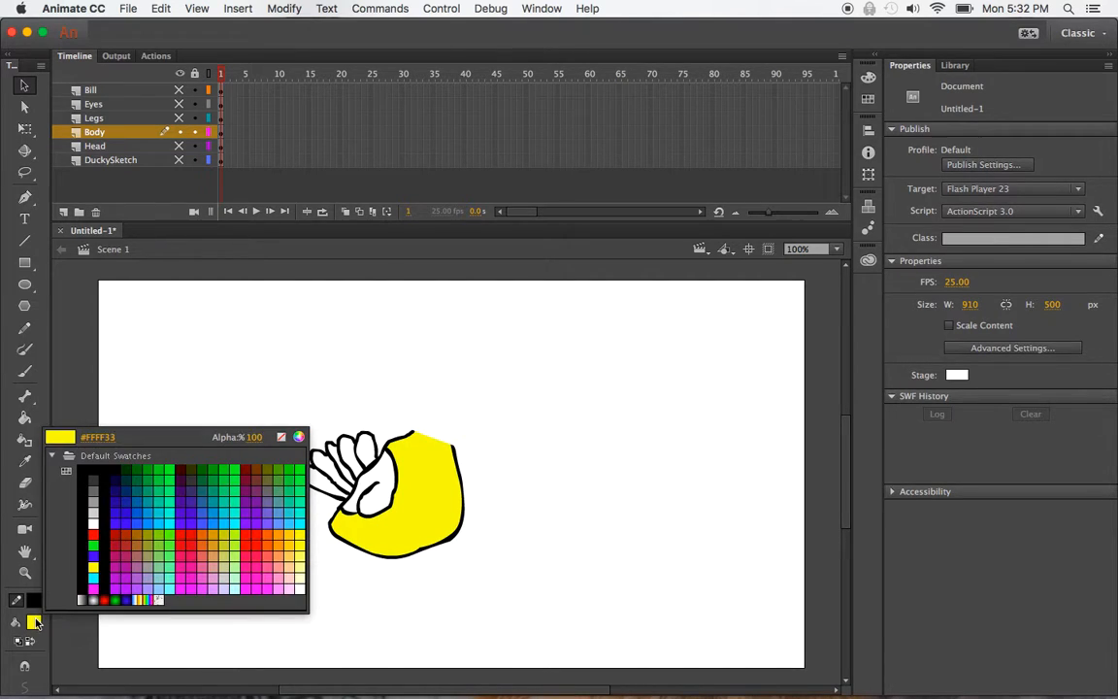
left_click(284, 540)
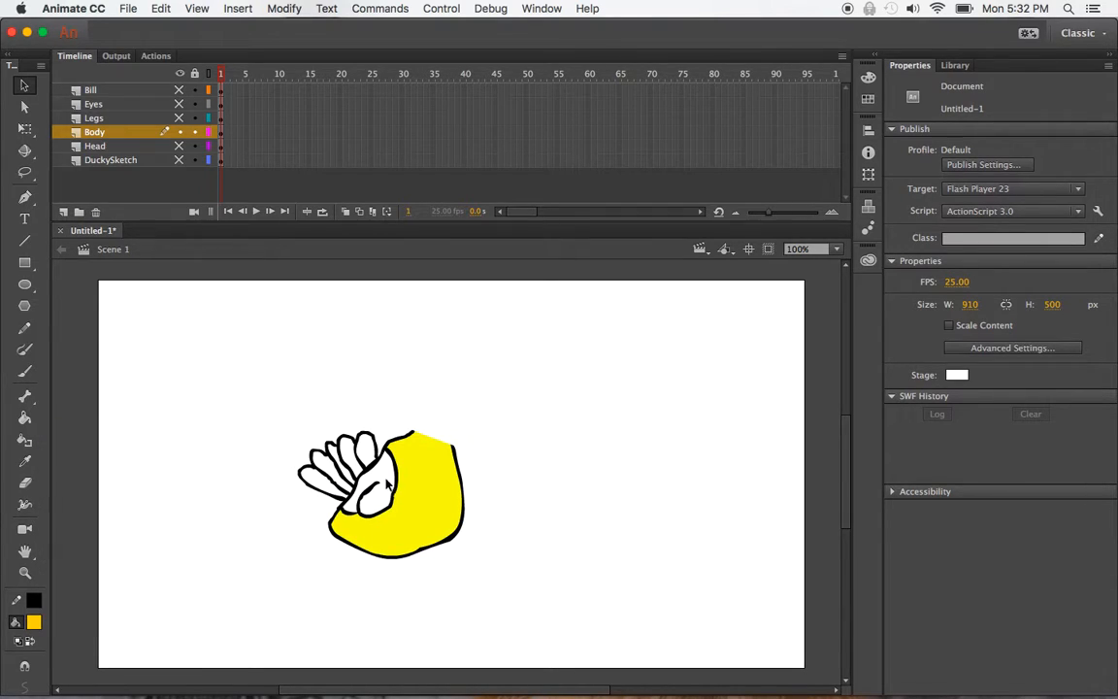
left_click(25, 419)
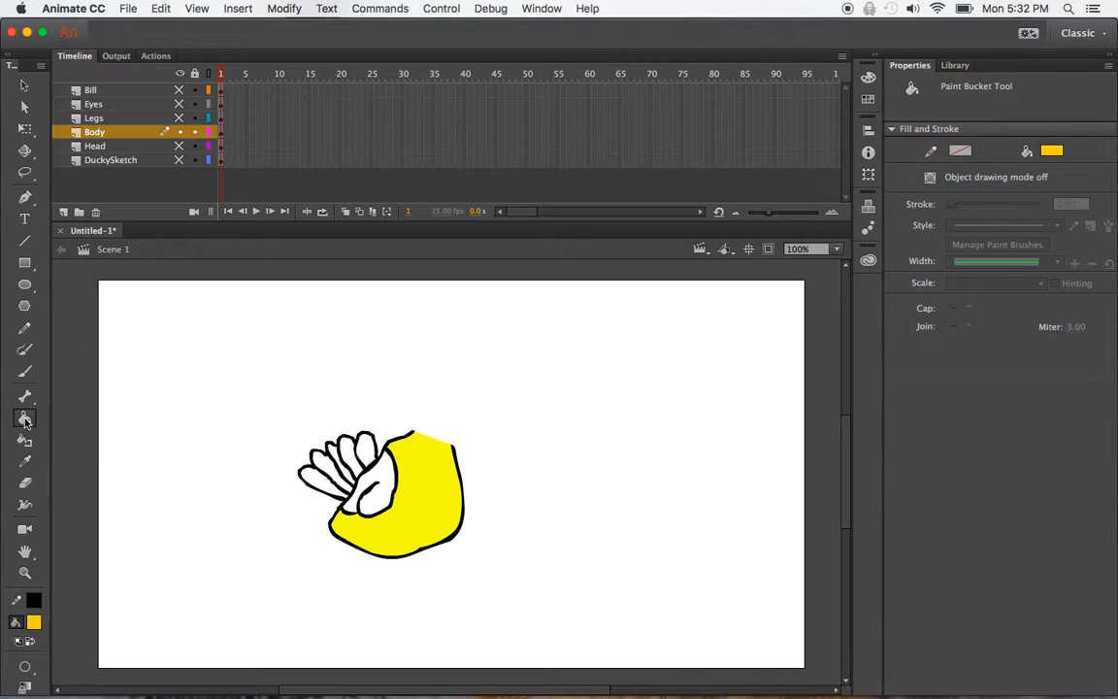
left_click(394, 485)
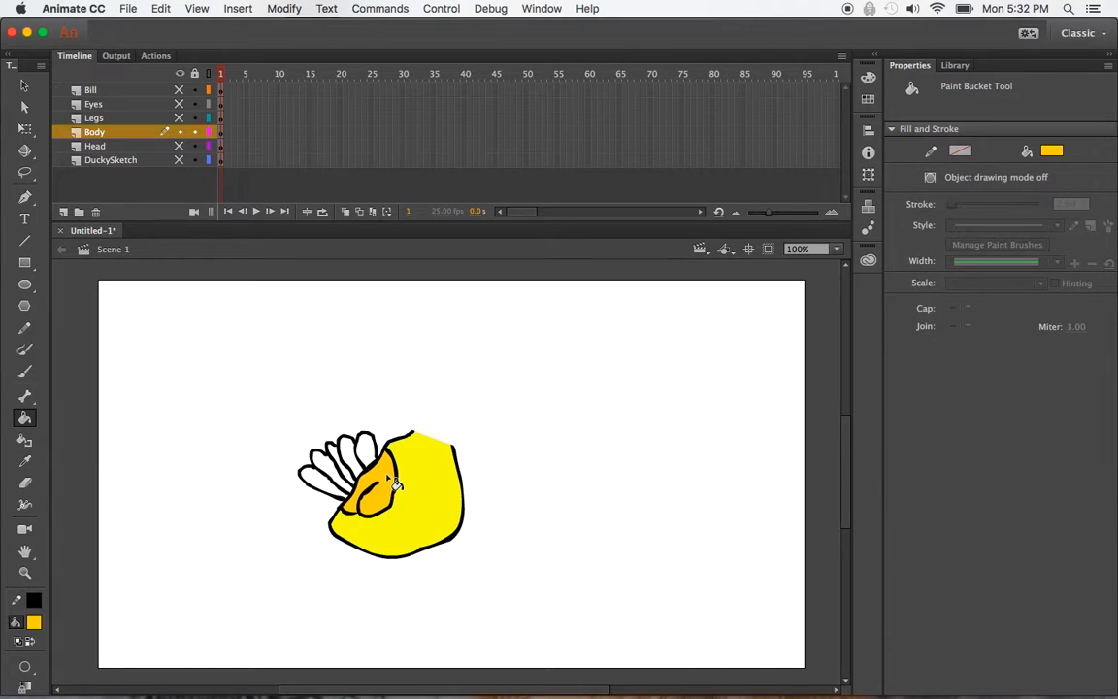
Fill the wing with orange.
left_click(34, 625)
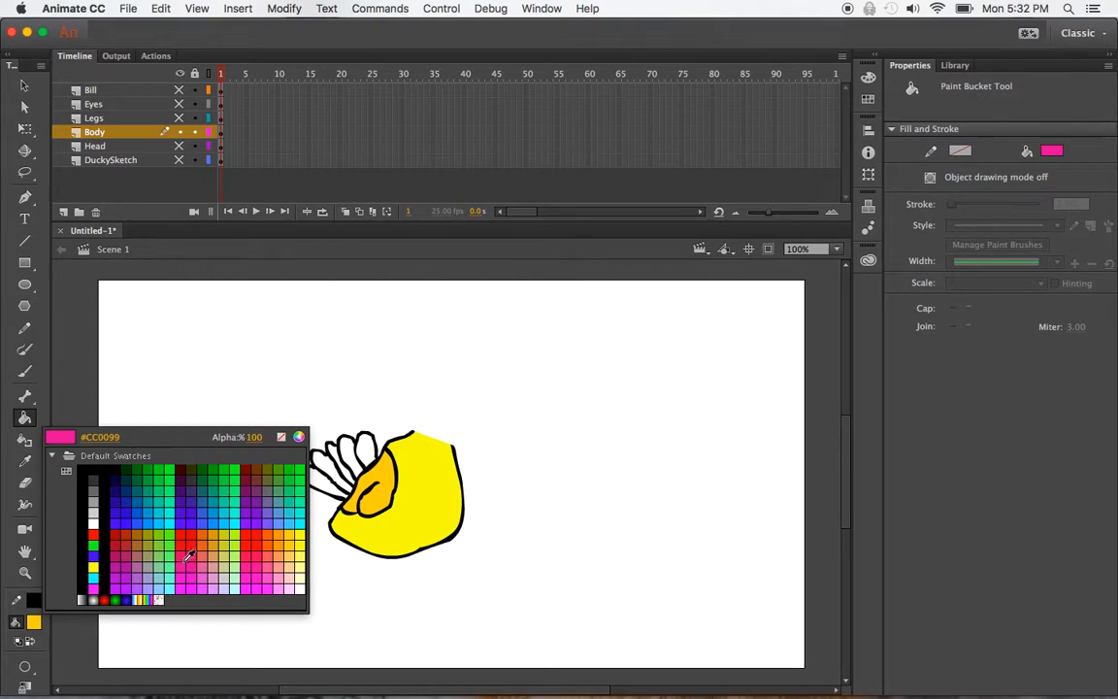
left_click(283, 532)
left_click(393, 487)
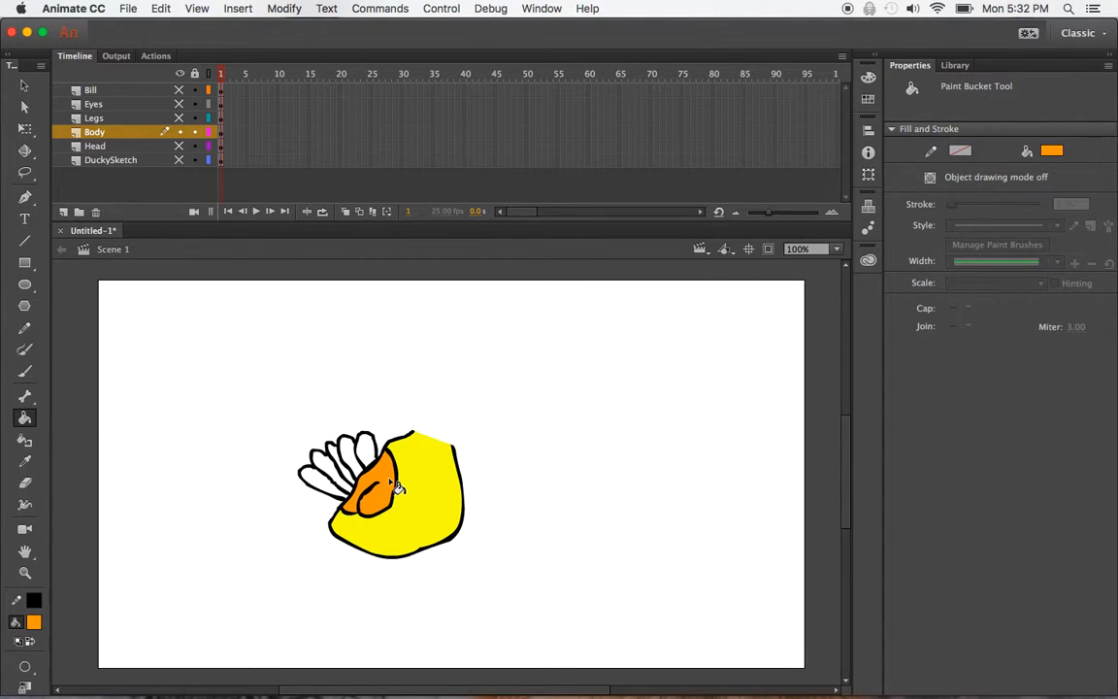
Fill the five tail feathers with pale yellow.
left_click(34, 623)
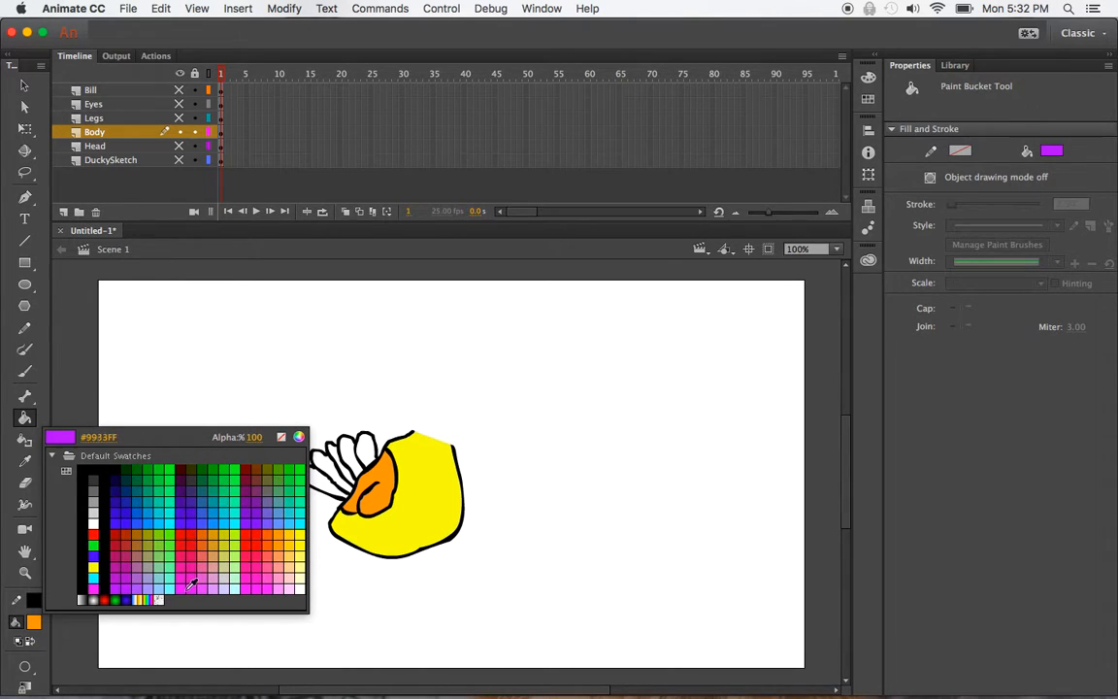
left_click(303, 569)
left_click(315, 480)
left_click(323, 469)
left_click(337, 458)
left_click(348, 447)
left_click(368, 449)
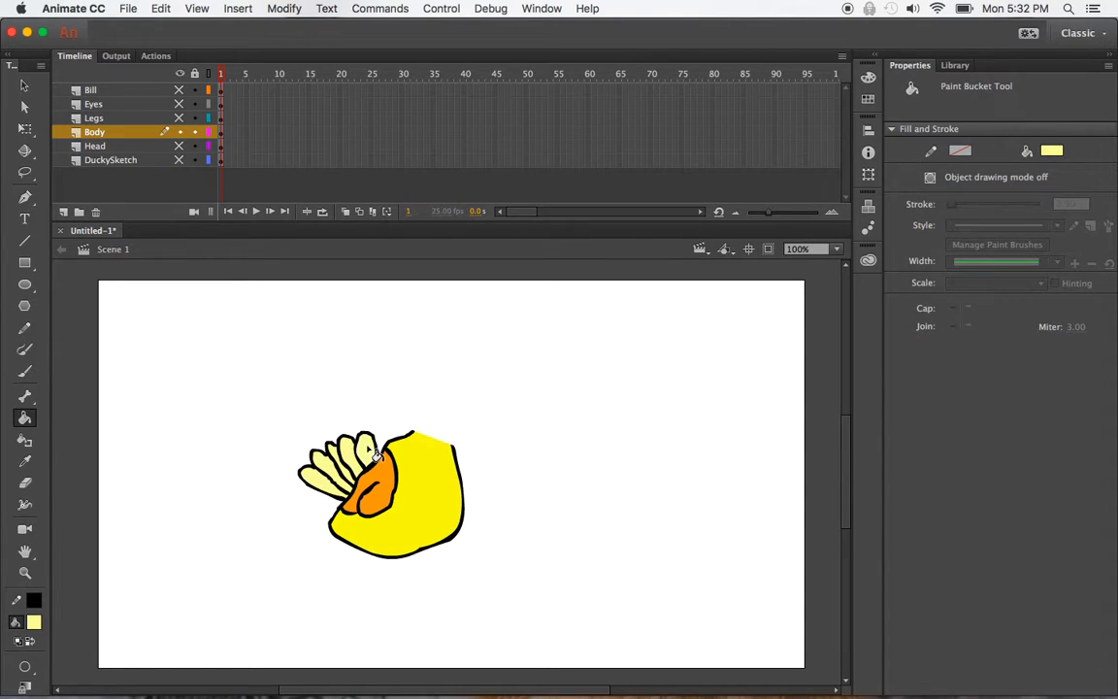
Show all layers except DuckySketch and make the Legs layer active.
left_click(180, 75)
left_click(181, 74)
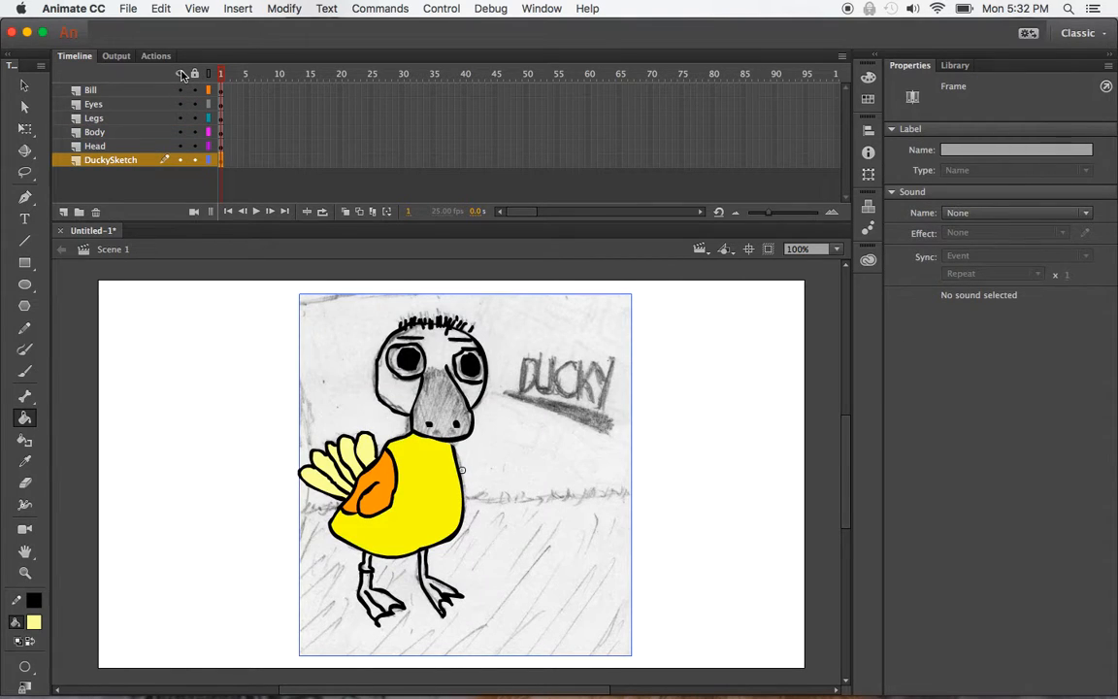
left_click(181, 167)
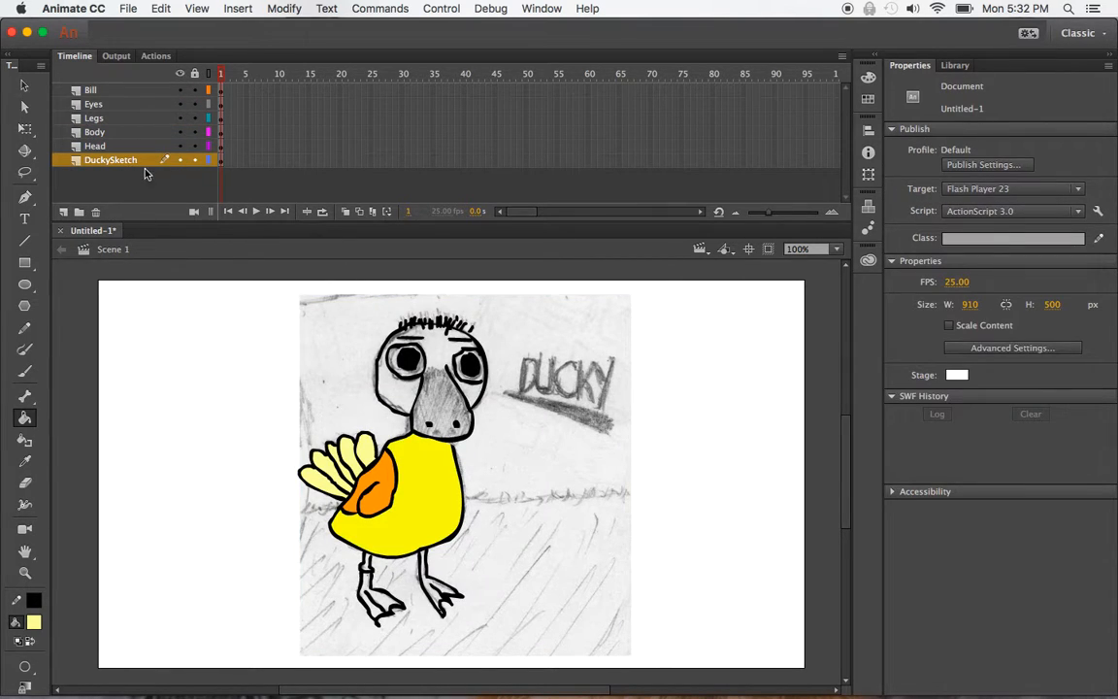
left_click(180, 167)
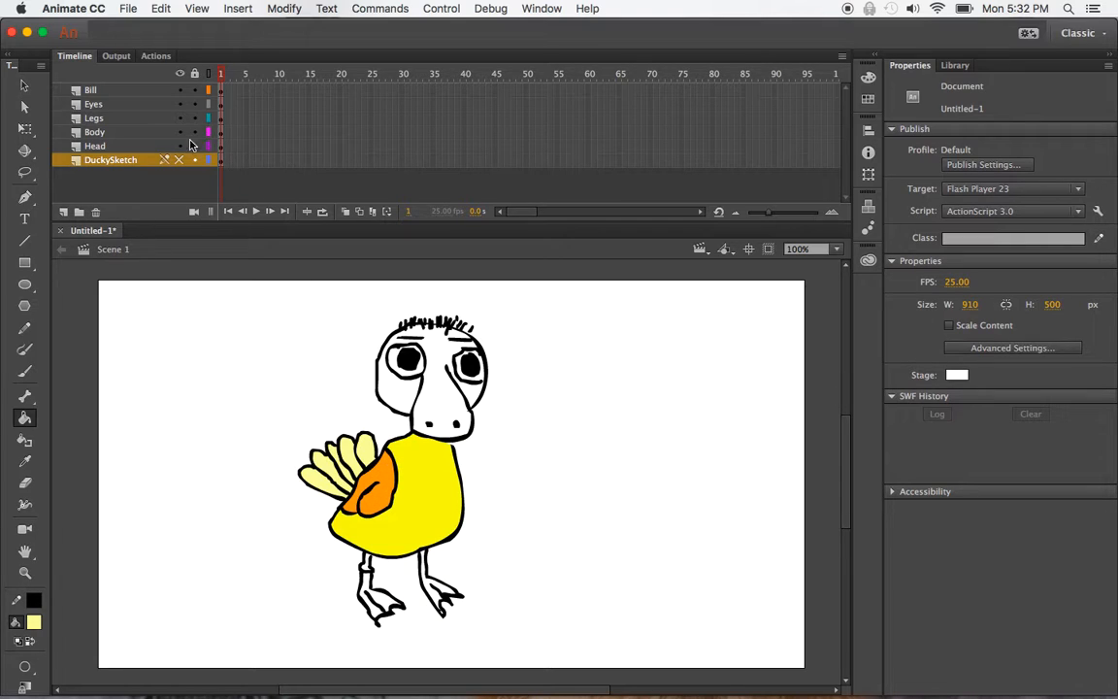
left_click(222, 118)
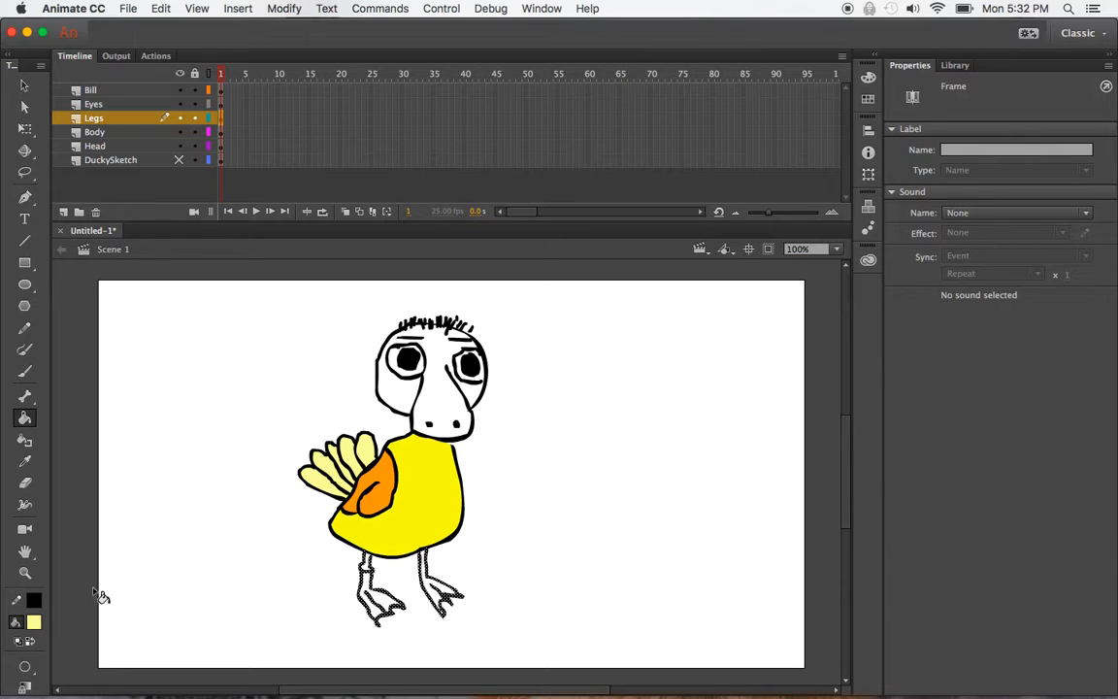
Deselect the leg outlines and fill the left foot and lower leg with the orange sampled from the wing.
left_click(34, 626)
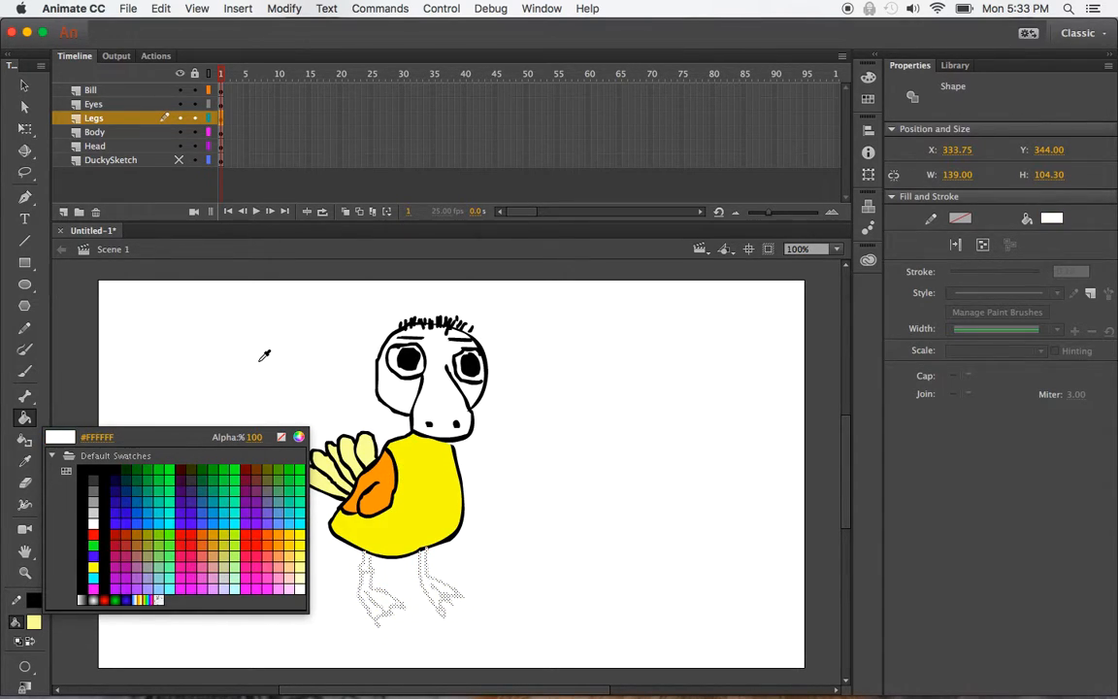
key("Escape")
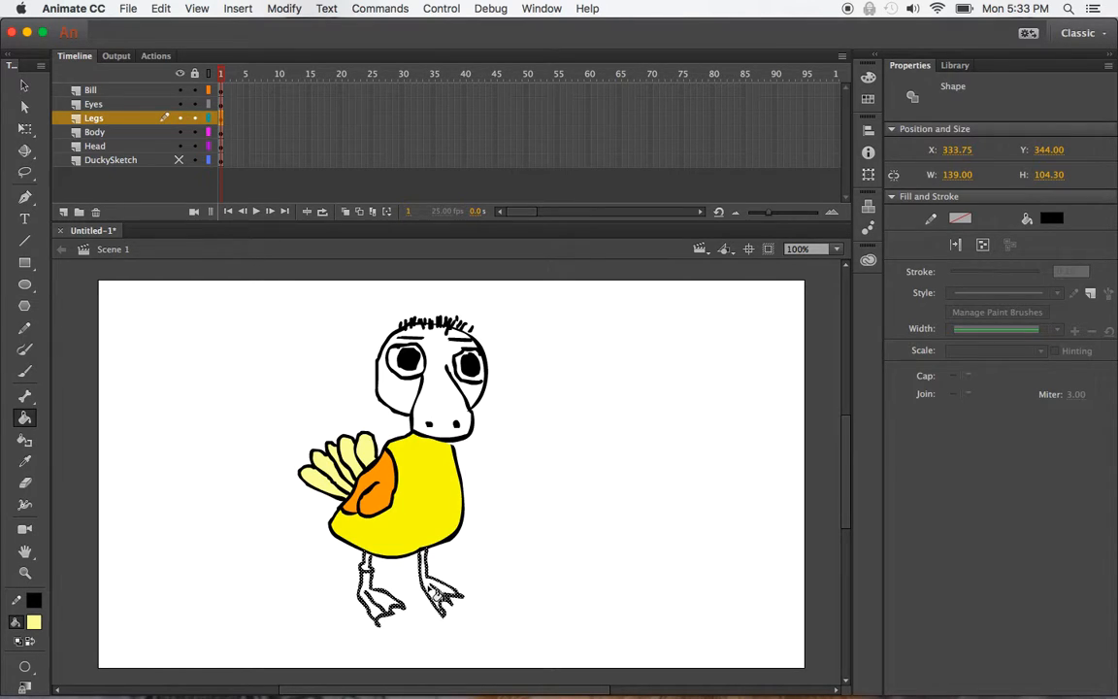
left_click(22, 86)
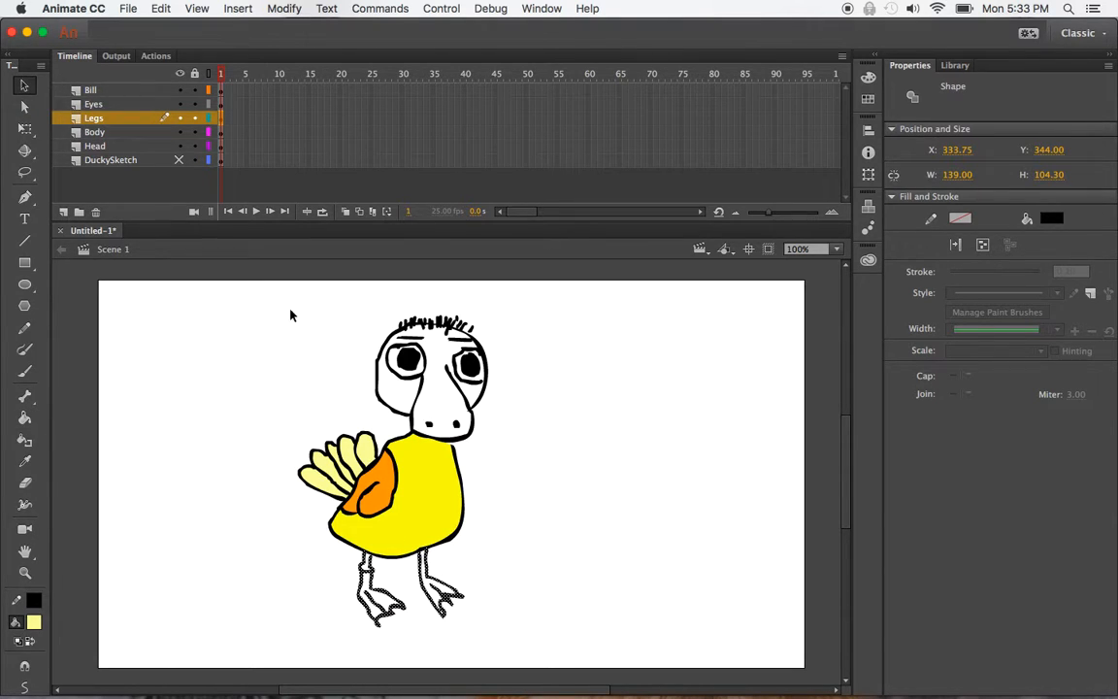
left_click(590, 521)
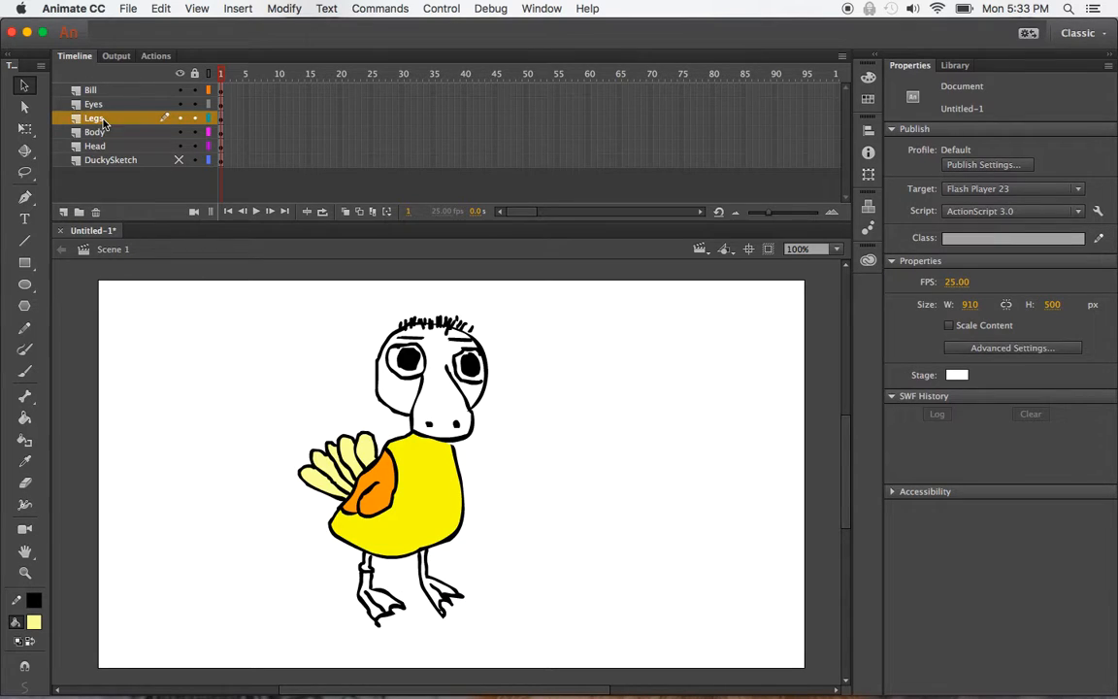
left_click(25, 421)
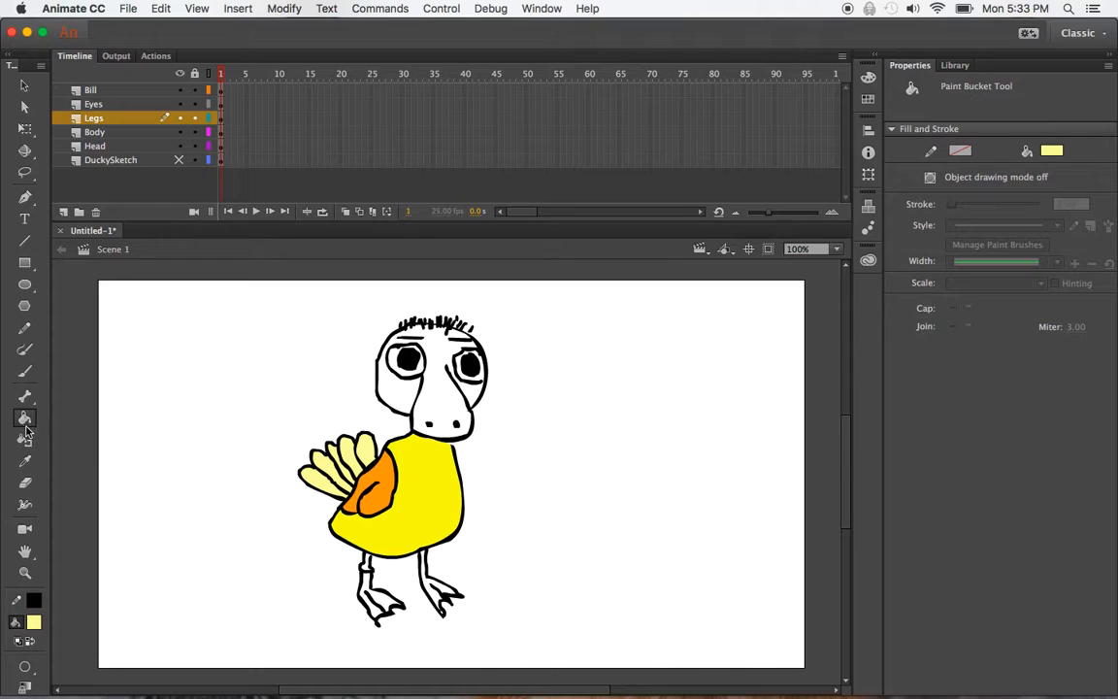
left_click(34, 624)
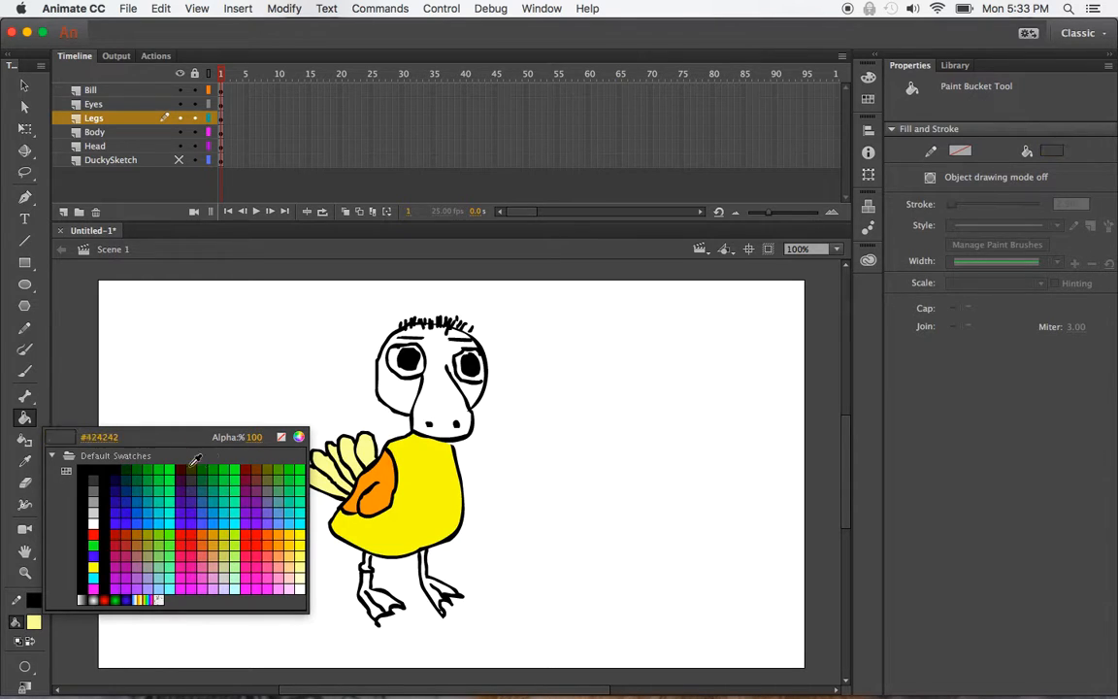
left_click(393, 467)
left_click(378, 592)
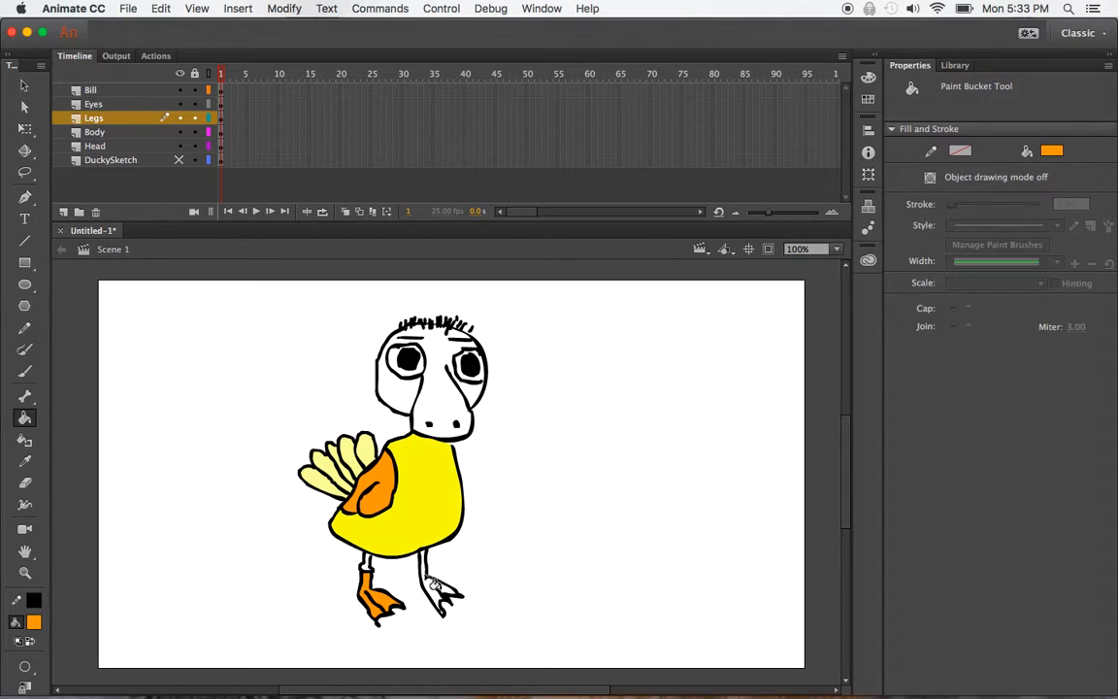
Hide the Body layer and close the open tops of both legs with short straight lines.
left_click(180, 132)
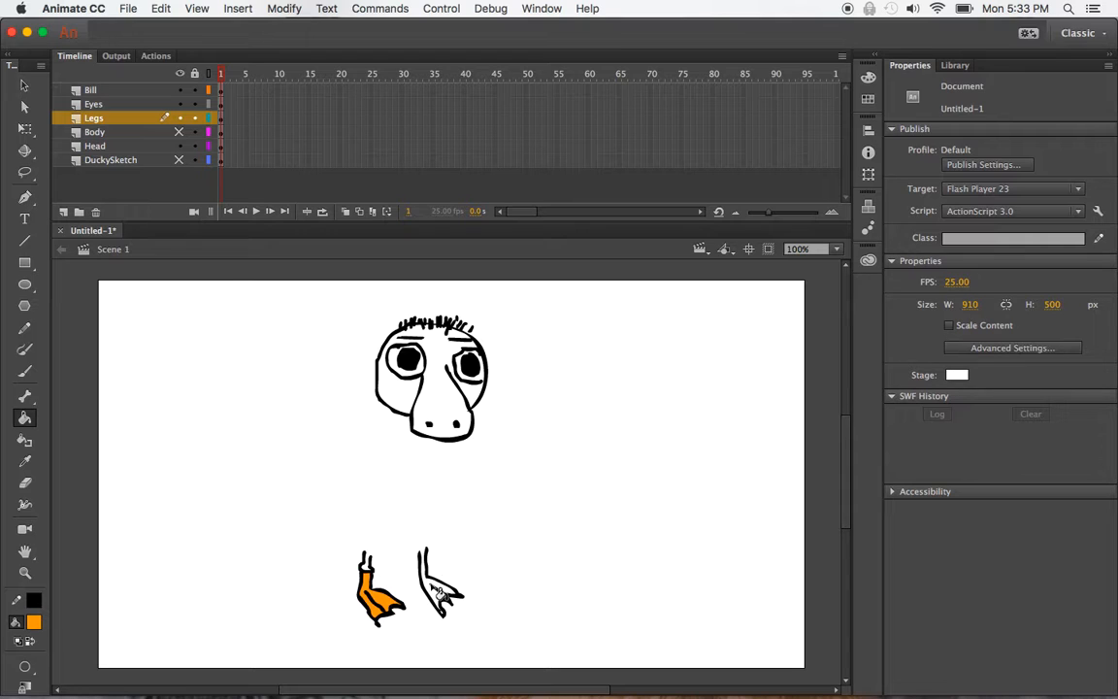
key("n")
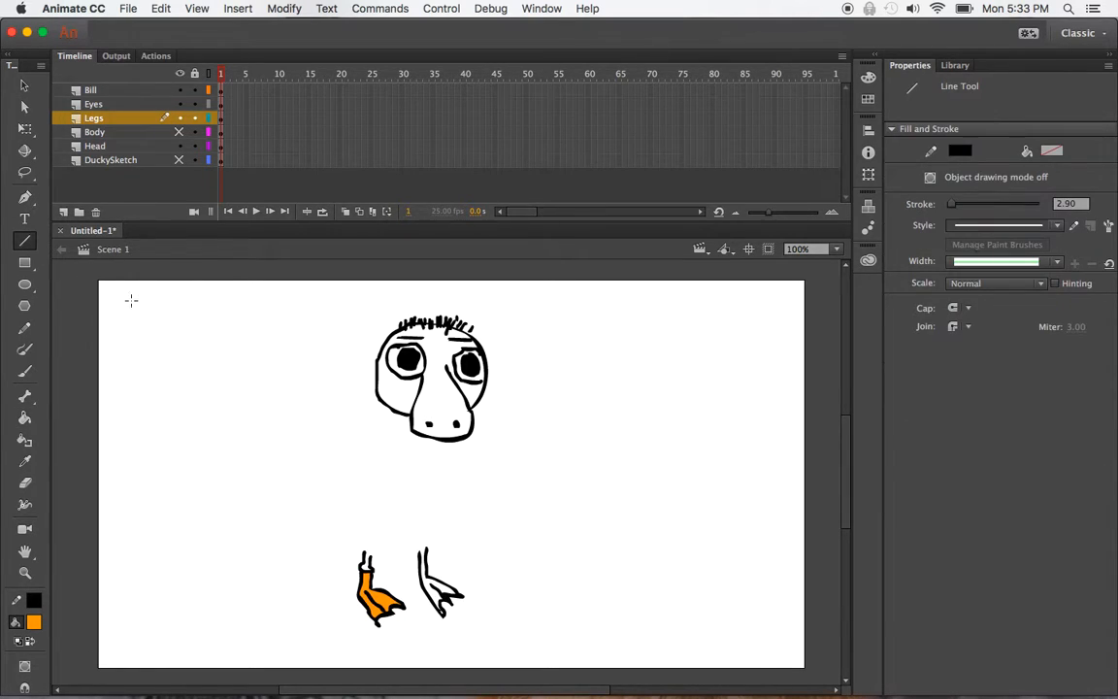
left_click_drag(361, 546, 417, 555)
Fill the right leg and foot with the same orange using the Paint Bucket.
key("k")
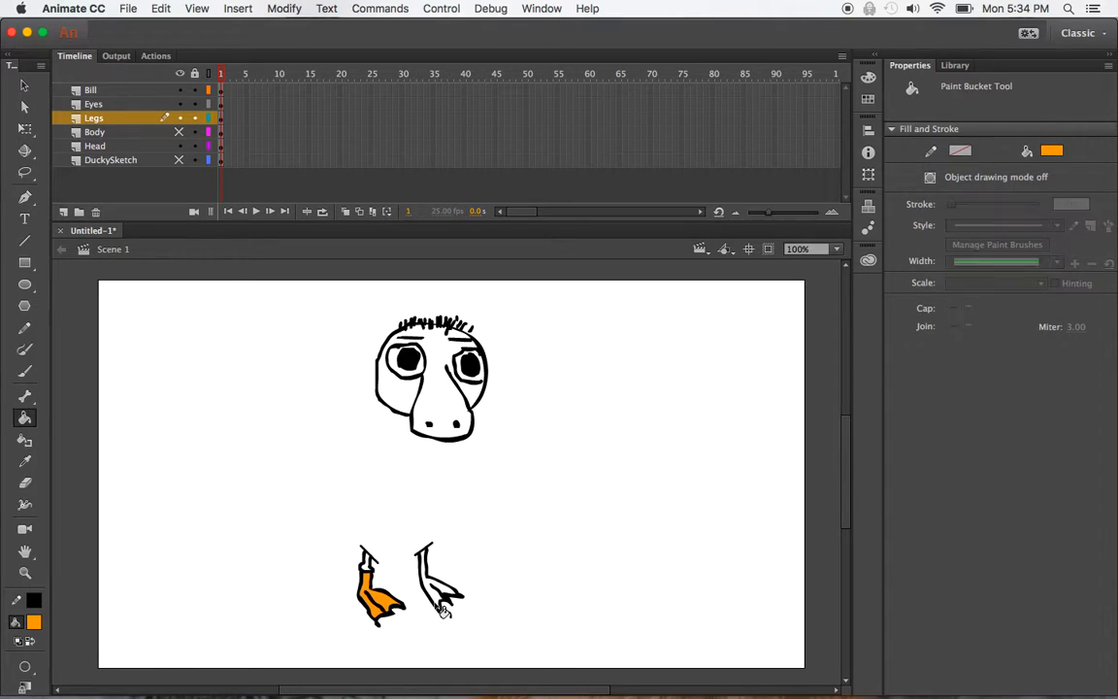
left_click(438, 587)
left_click(373, 572)
left_click(442, 609)
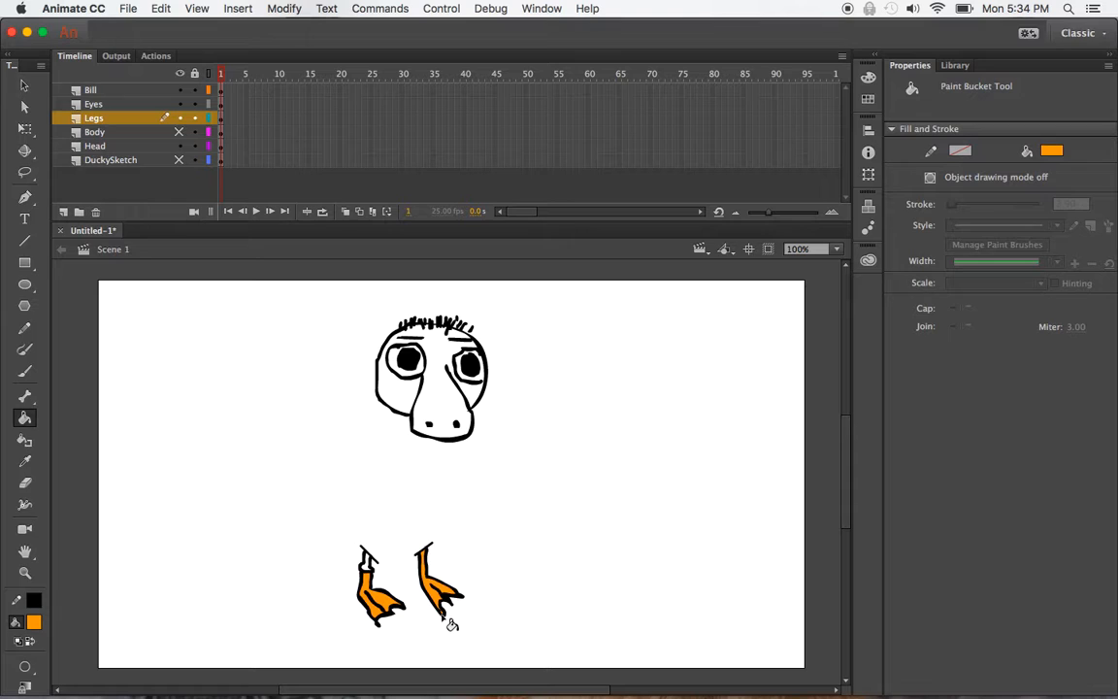
Set the Paint Bucket to Close Small Gaps and fill the unfilled upper part of the left leg with orange.
left_click(366, 563)
left_click(27, 667)
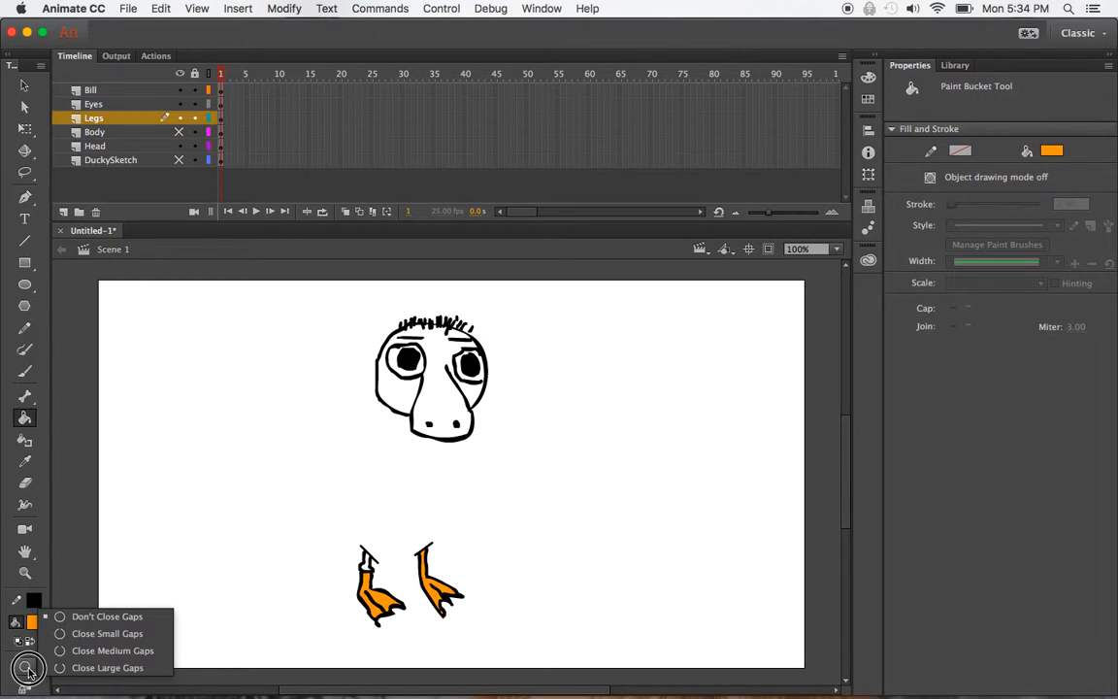
left_click(73, 633)
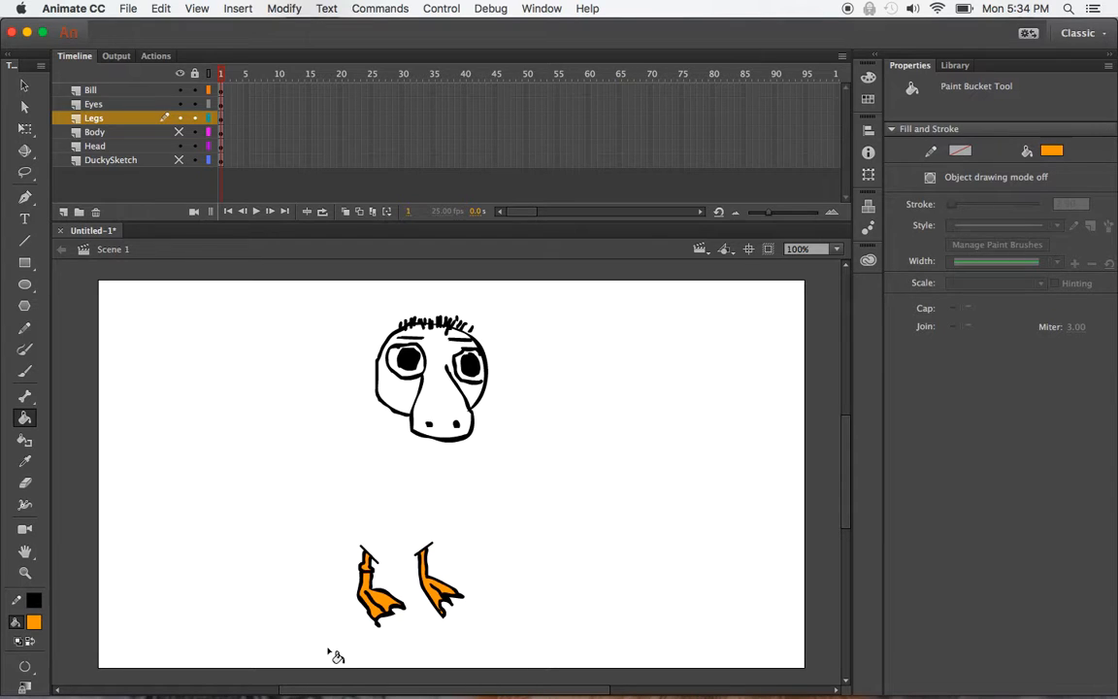
Change the Paint Bucket gap setting to Close Large Gaps.
left_click(27, 667)
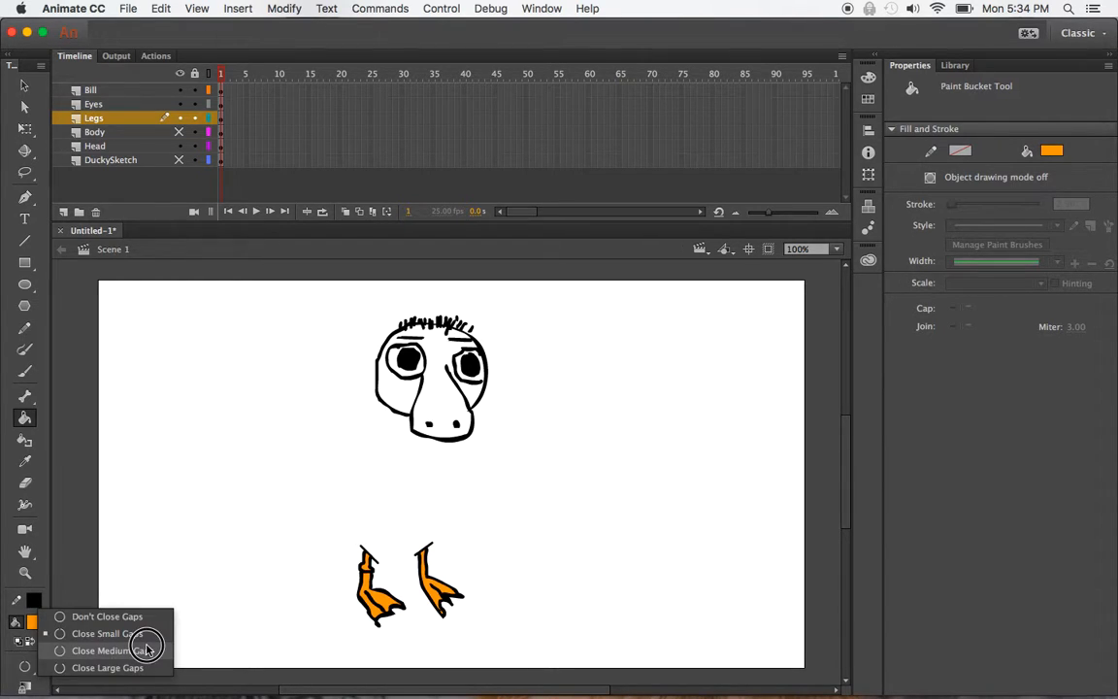
left_click(143, 646)
left_click(26, 666)
left_click(92, 664)
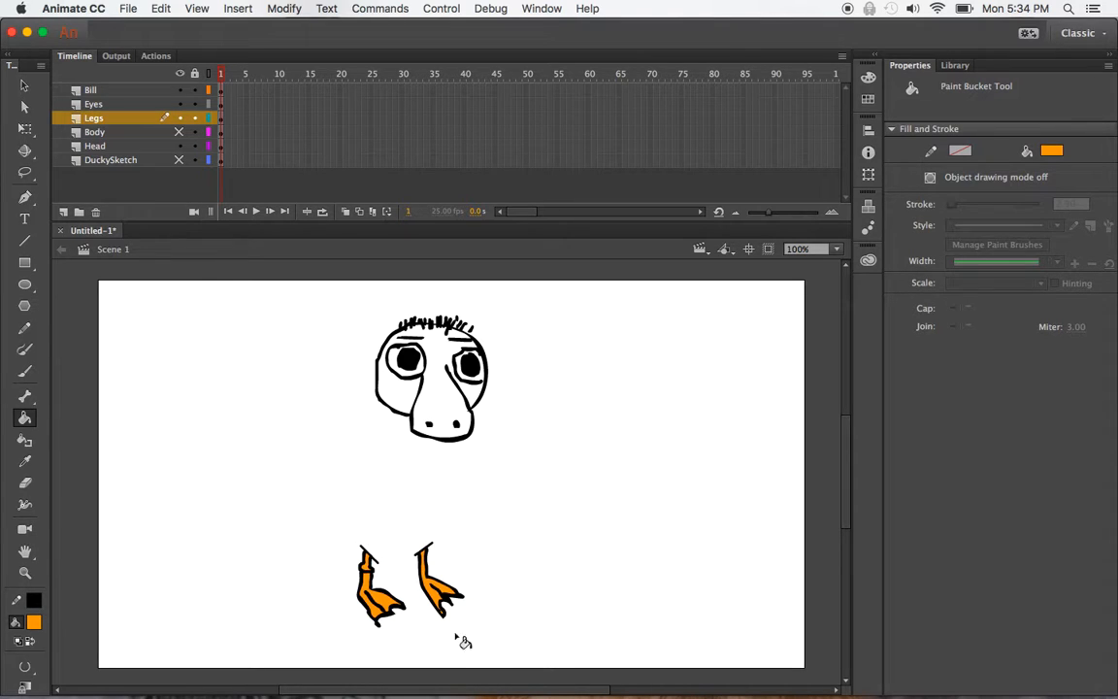
Delete the temporary straight closing lines at the tops of both legs.
left_click(24, 85)
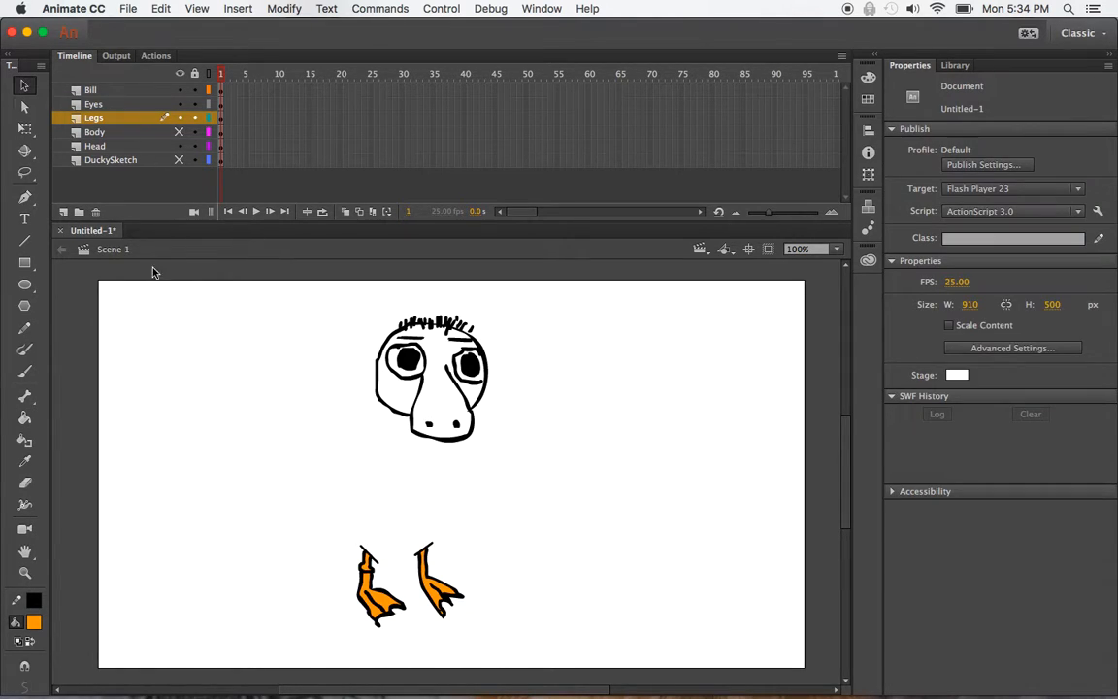
left_click(369, 555)
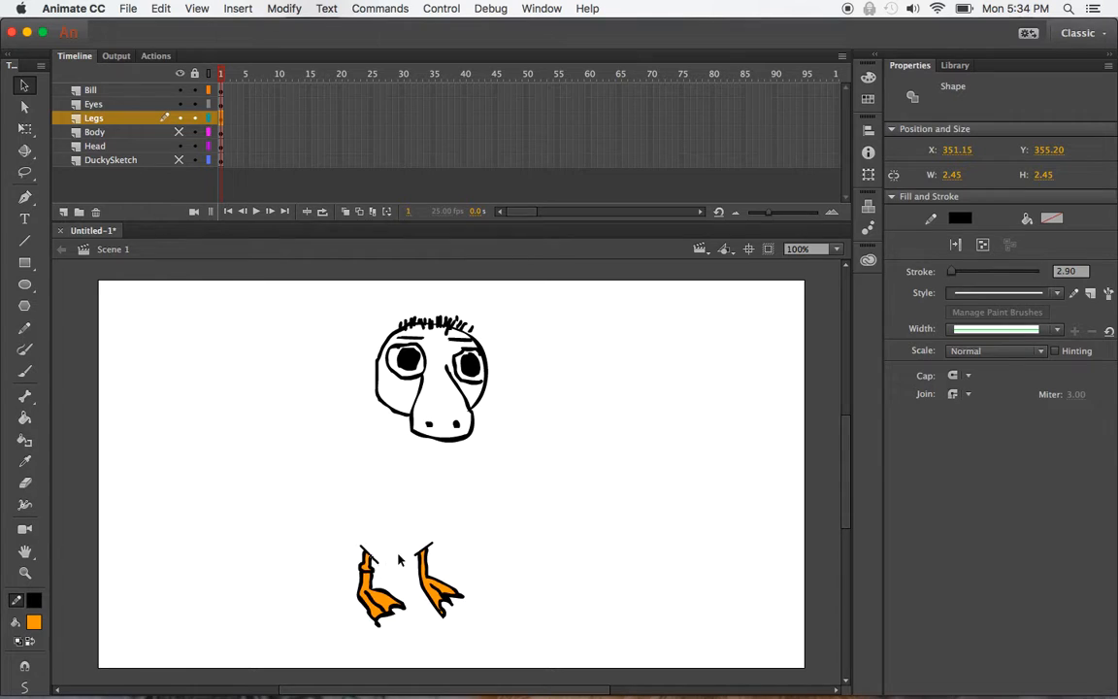
left_click(398, 560)
left_click(369, 558)
left_click(386, 564)
left_click(363, 549)
key("Delete")
left_click(425, 551)
key("Delete")
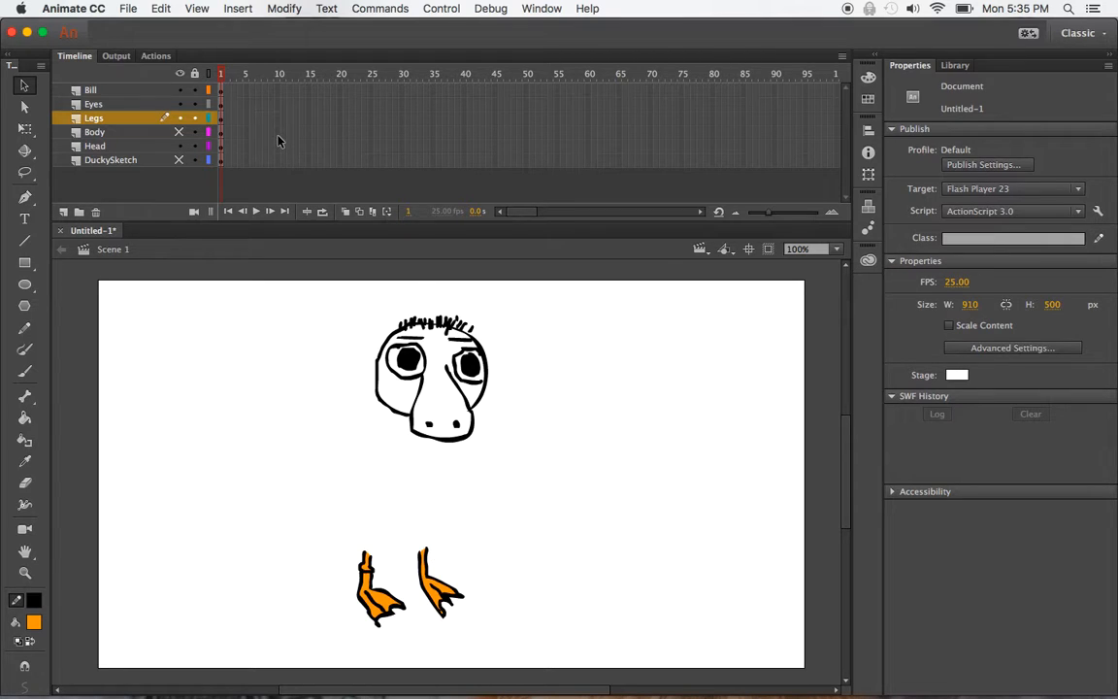
Show the Body layer and delete the DuckySketch layer.
left_click(179, 130)
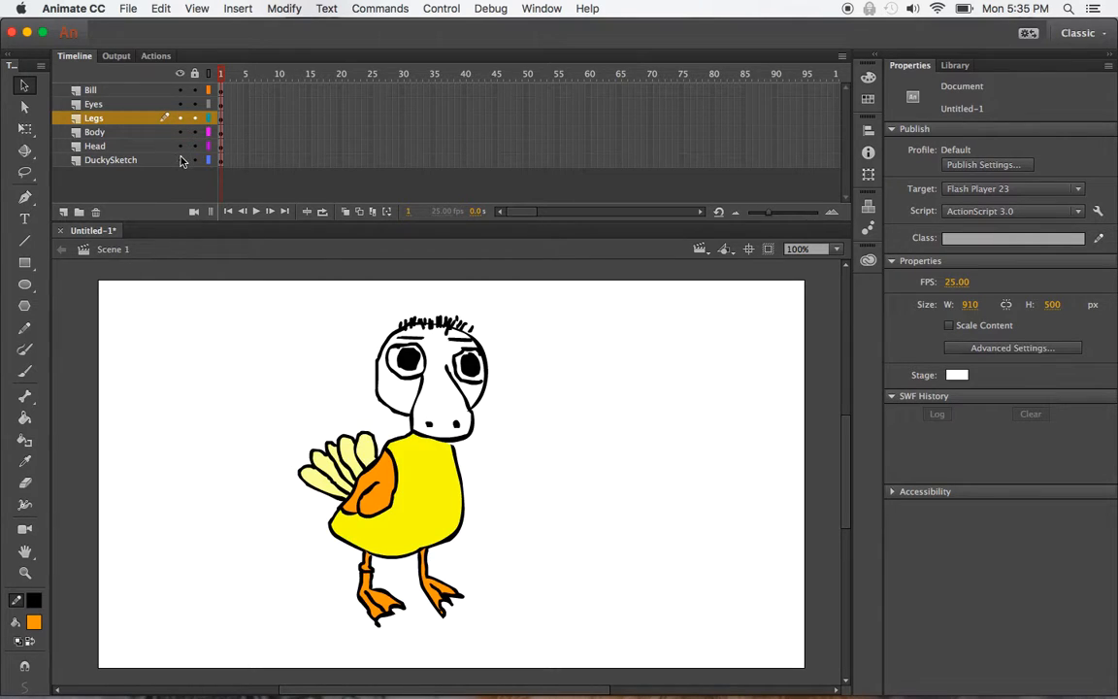
left_click(180, 160)
left_click(180, 161)
left_click(130, 161)
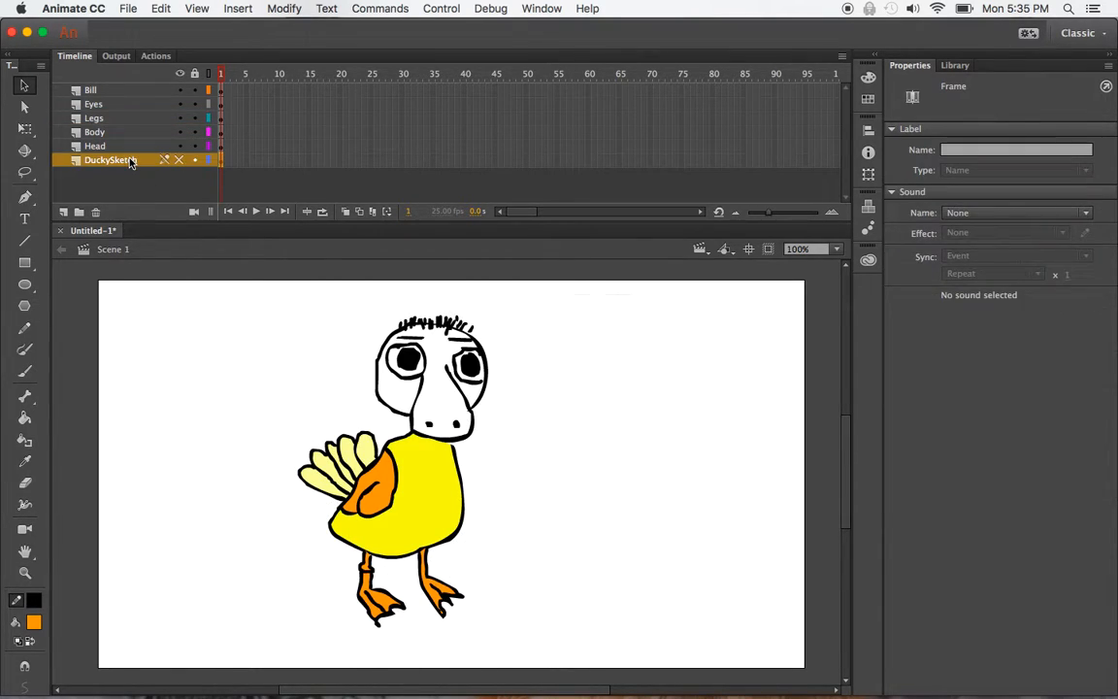
left_click(97, 219)
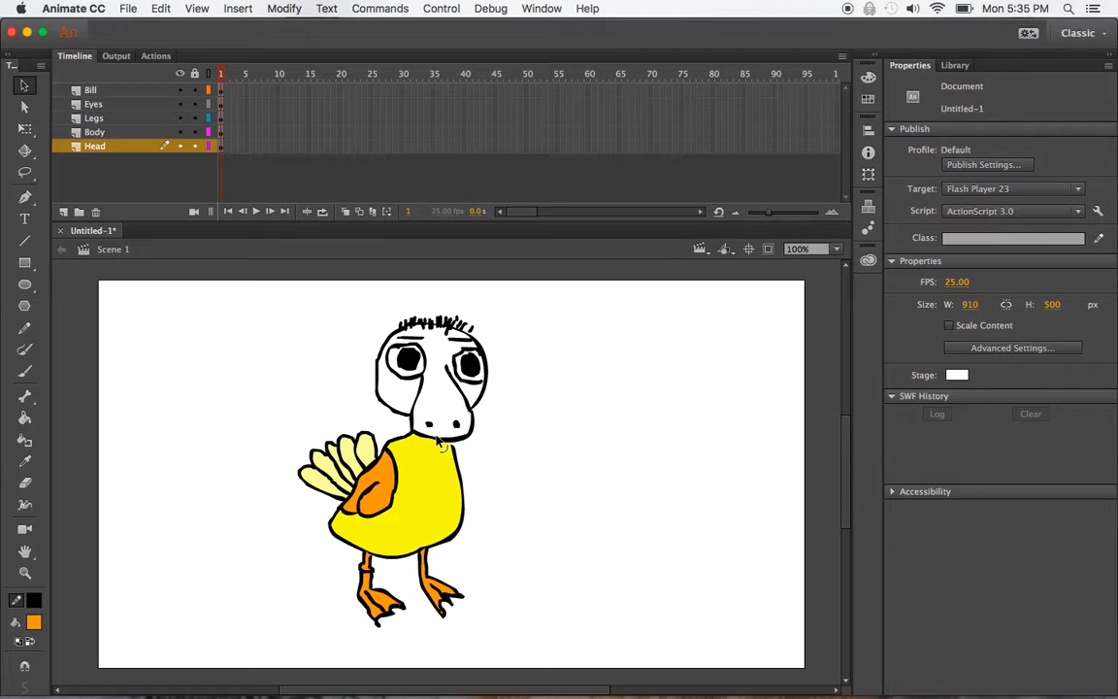
Pull the upper end of the body's right outline up to meet the bill, and deselect the shapes.
left_click_drag(453, 445, 455, 449)
left_click(458, 463)
left_click(466, 455)
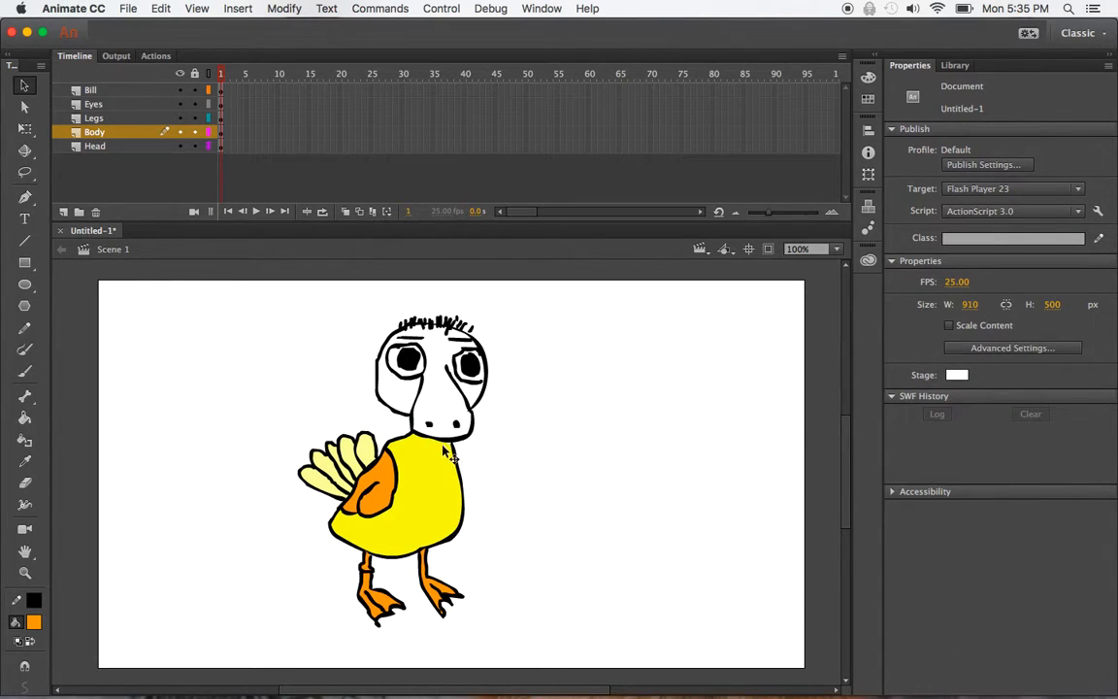
left_click(458, 455)
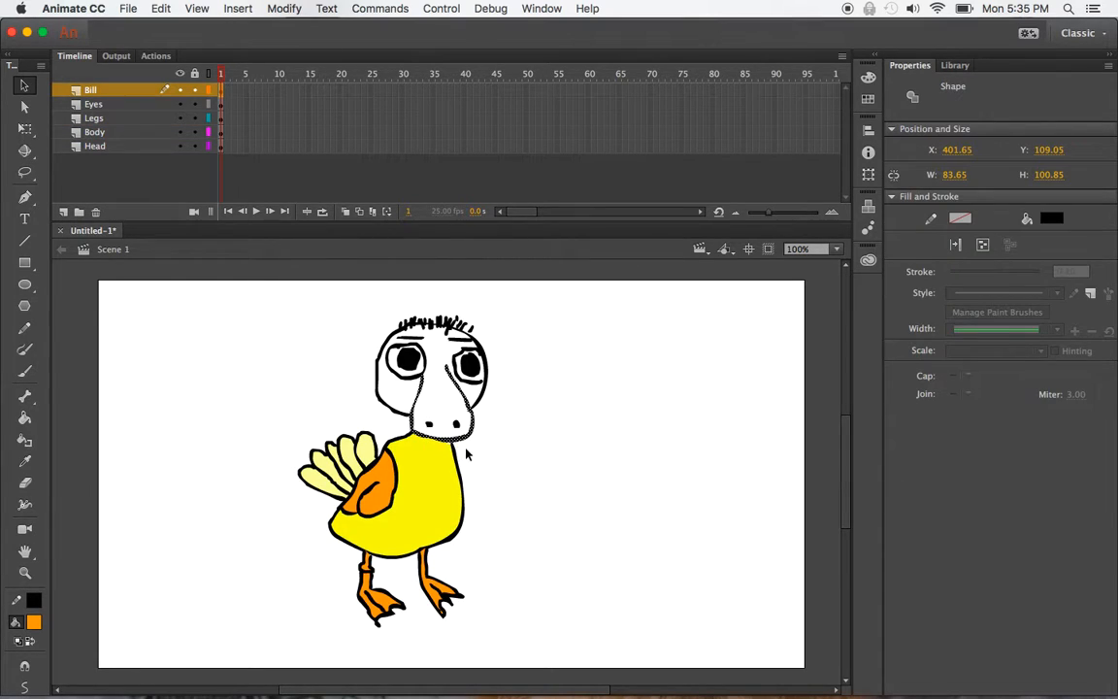
left_click(462, 466)
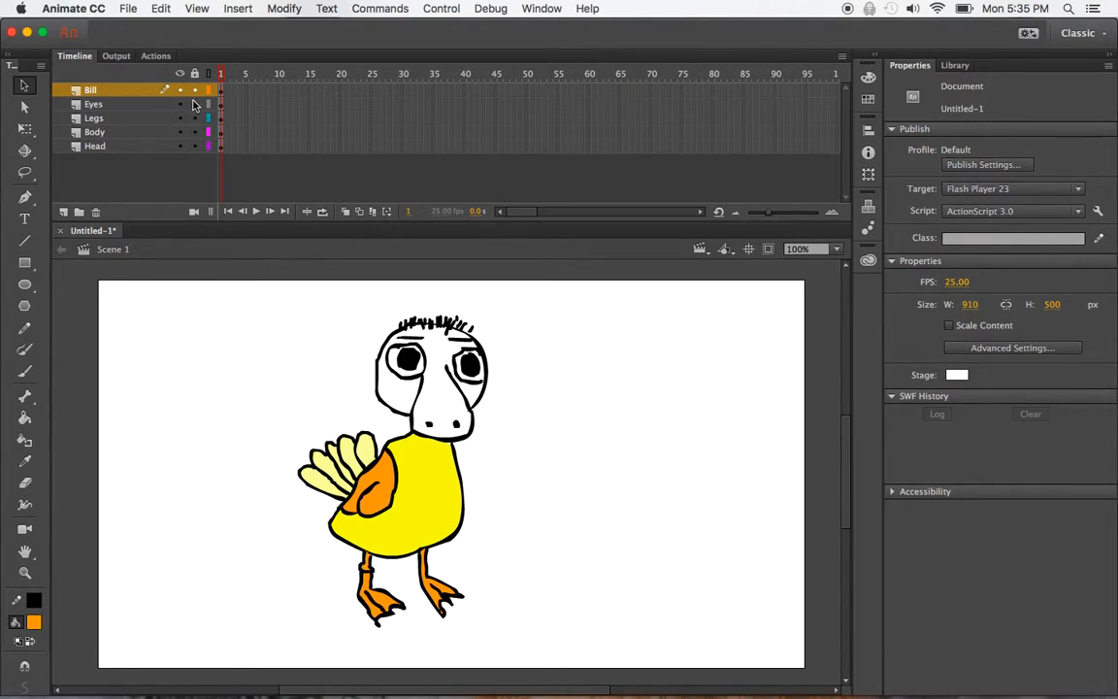
Set the Paint Bucket fill to the yellow sampled from the body and hide every layer except Head.
left_click(25, 417)
left_click(34, 622)
left_click(418, 542)
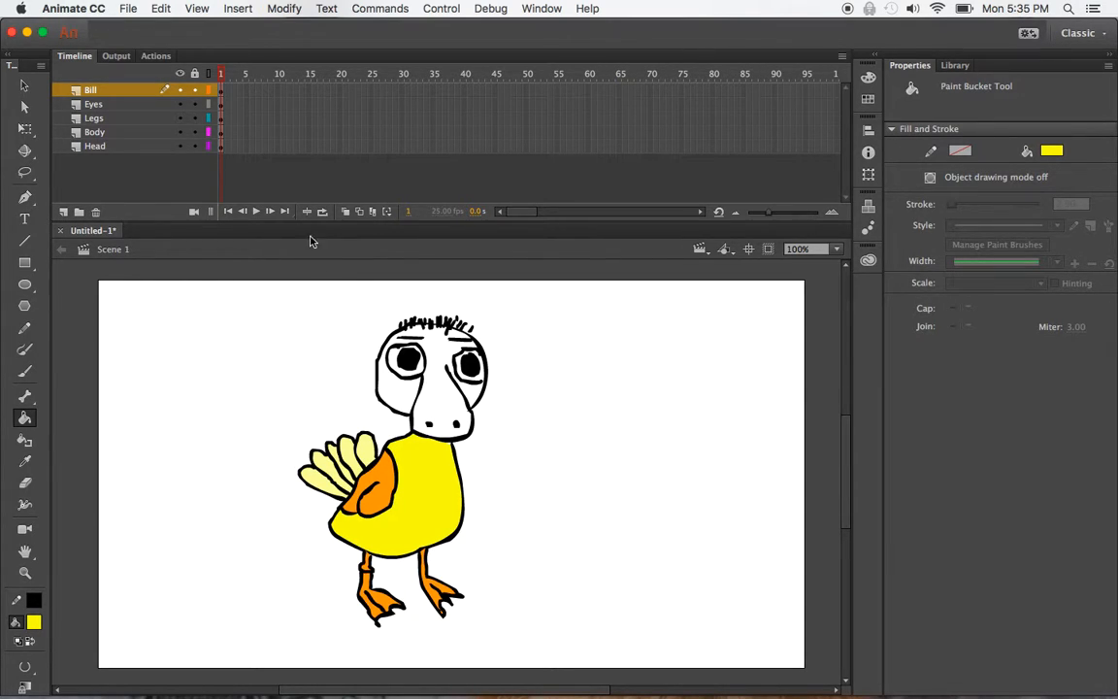
left_click(180, 74)
left_click(180, 147)
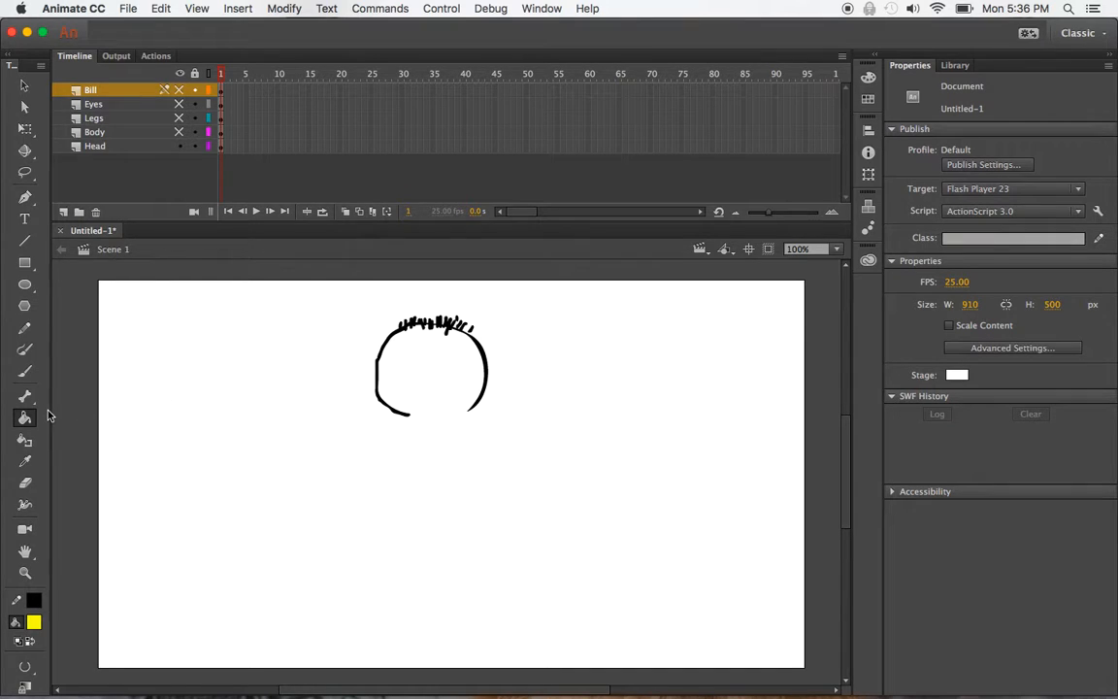
On the Head layer, close the gap at the bottom of the head with straight lines and fill the head yellow.
left_click(27, 243)
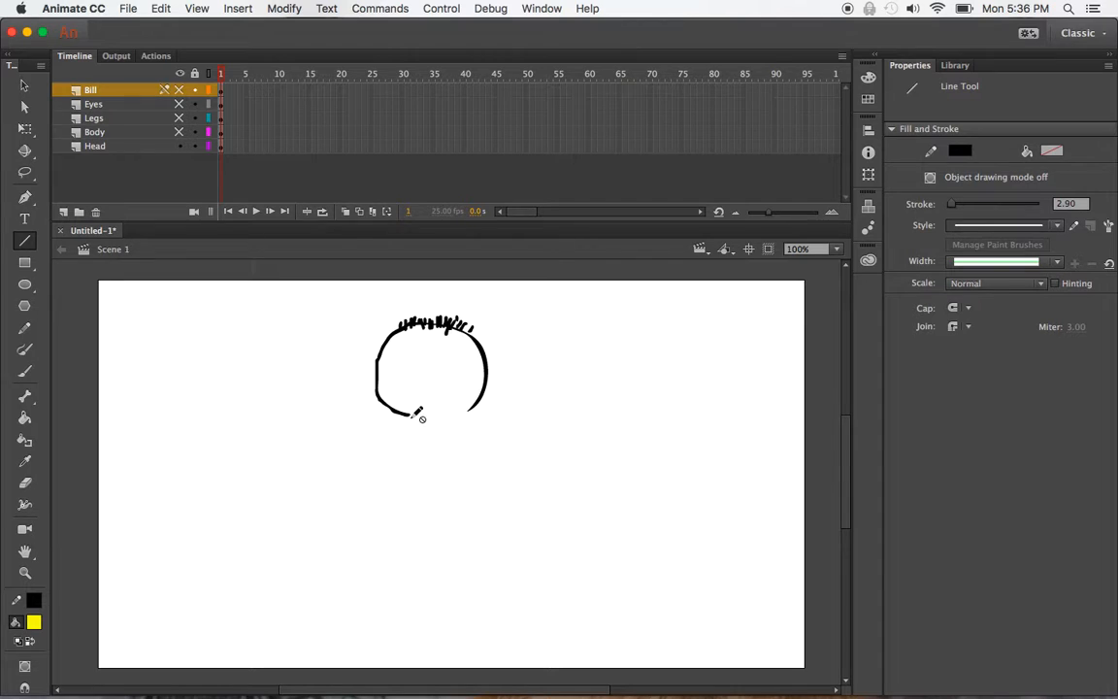
left_click(220, 146)
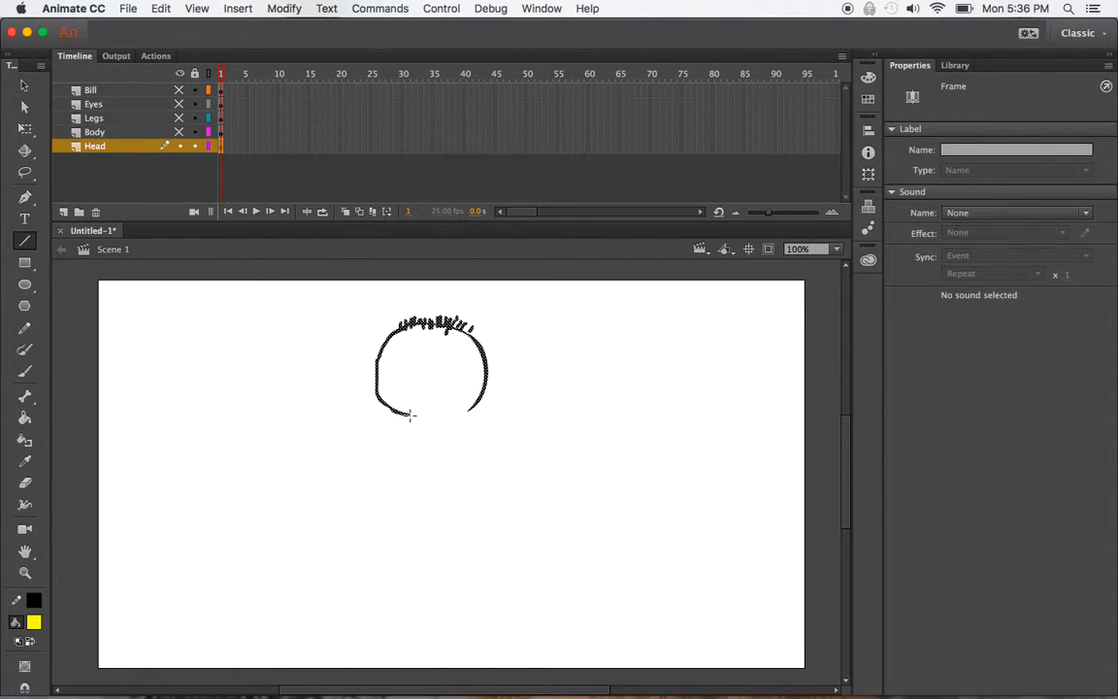
mouse_move(407, 420)
left_mouse_down()
mouse_move(414, 407)
mouse_move(469, 417)
mouse_move(409, 412)
left_mouse_up()
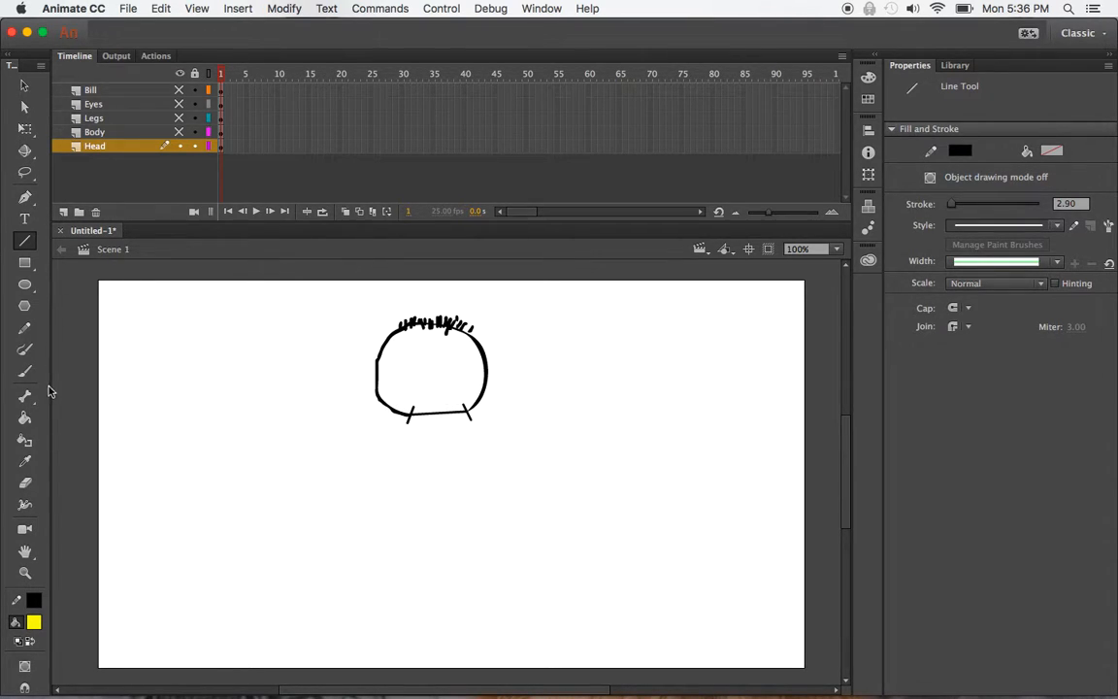
left_click(25, 417)
left_click(462, 375)
Delete the temporary closing lines under the head and curve the yellow fill's lower edge slightly downward.
key("v")
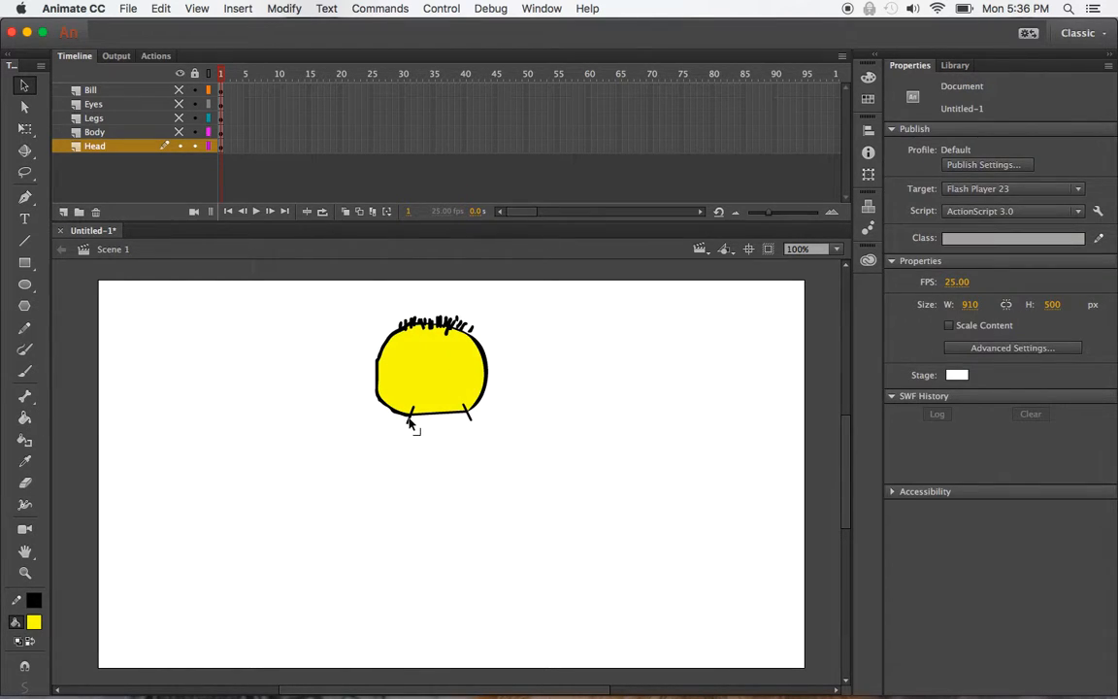
left_click(411, 416)
key("Delete")
left_click(431, 415)
key("Delete")
left_click(464, 408)
key("Delete")
left_click(468, 414)
key("Delete")
left_click(470, 418)
key("Delete")
left_click_drag(434, 414, 433, 425)
Show the Bill layer and draw a straight line across the open top of the bill.
left_click(178, 90)
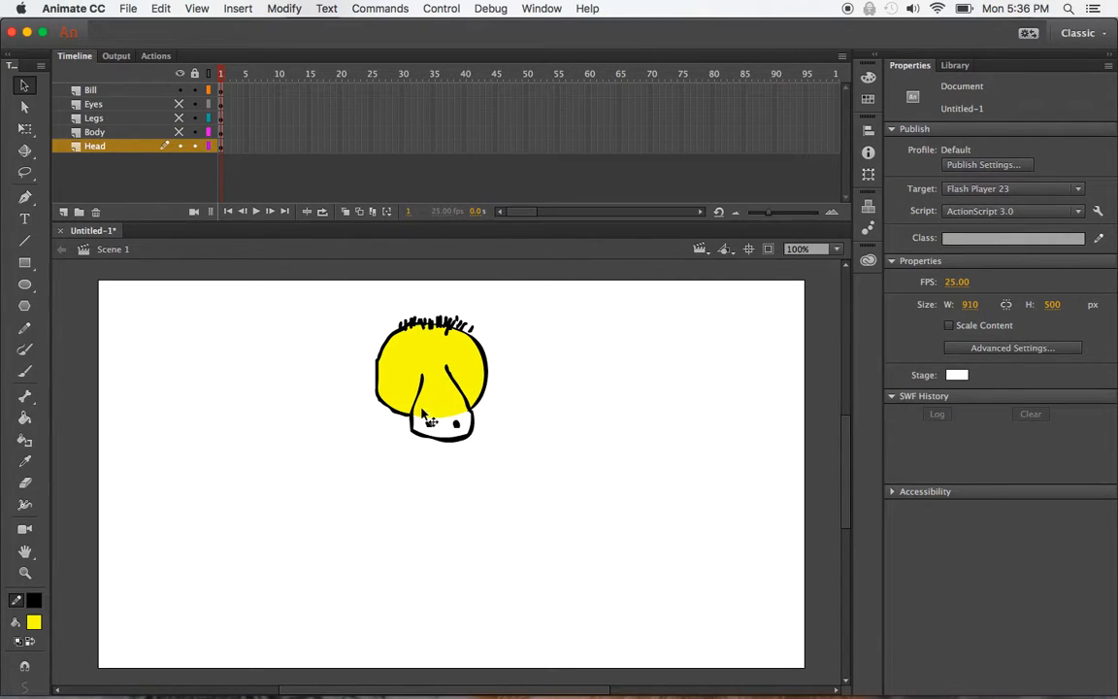
left_click(25, 242)
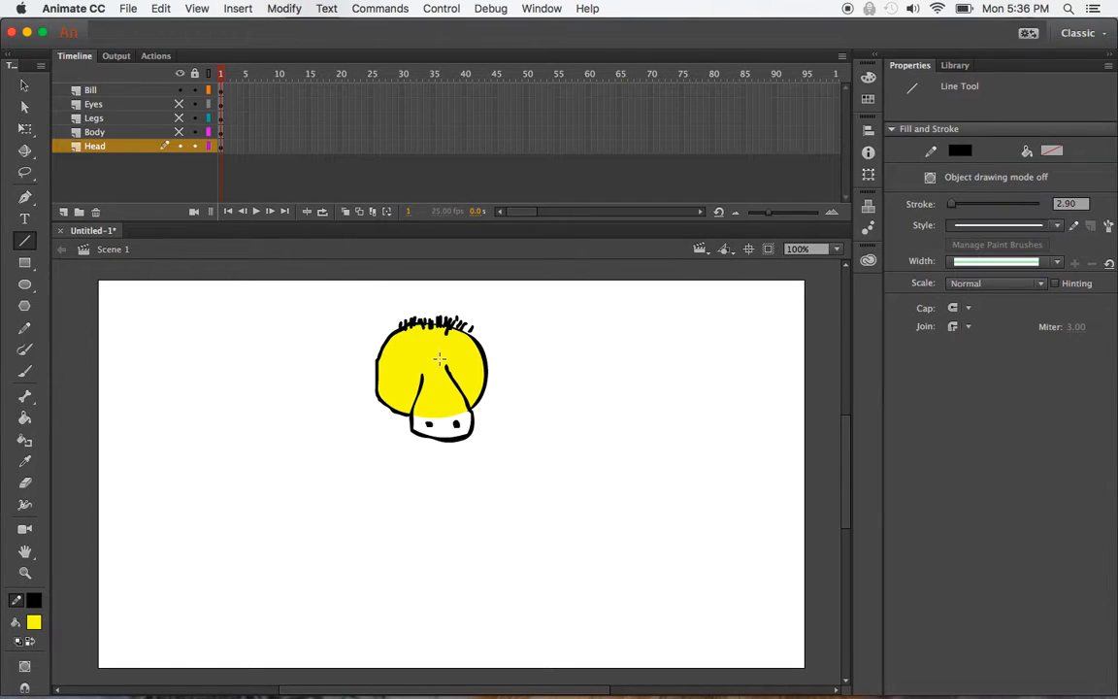
left_click_drag(450, 362, 418, 380)
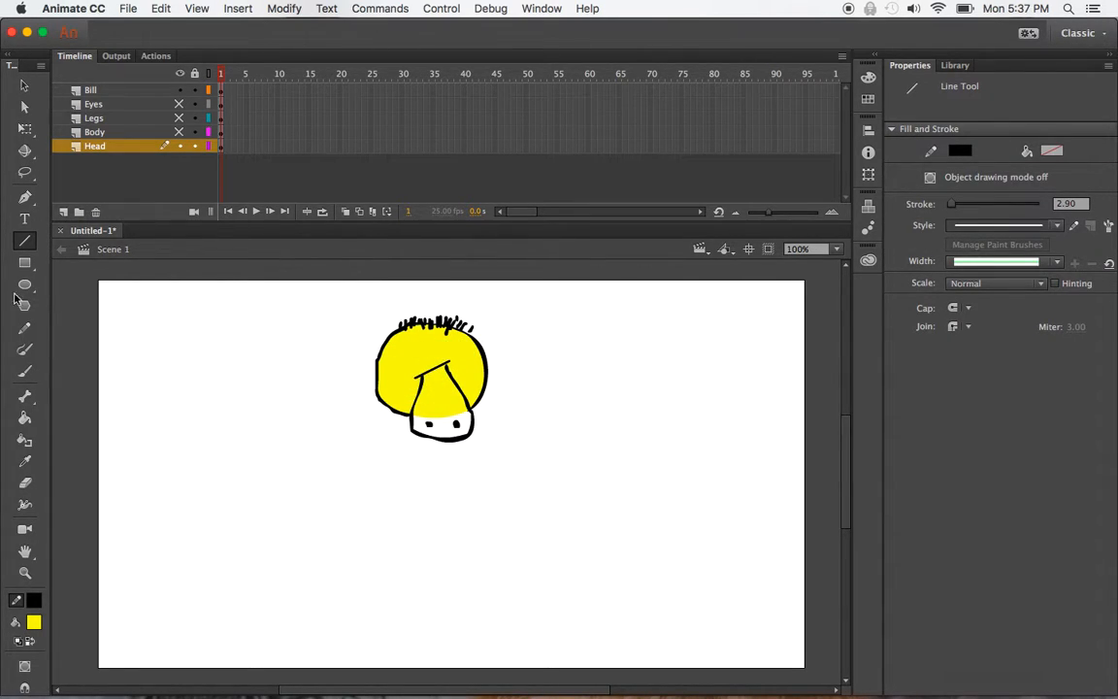
Show the Body layer and set the Paint Bucket fill to the orange sampled from the wing.
left_click(26, 417)
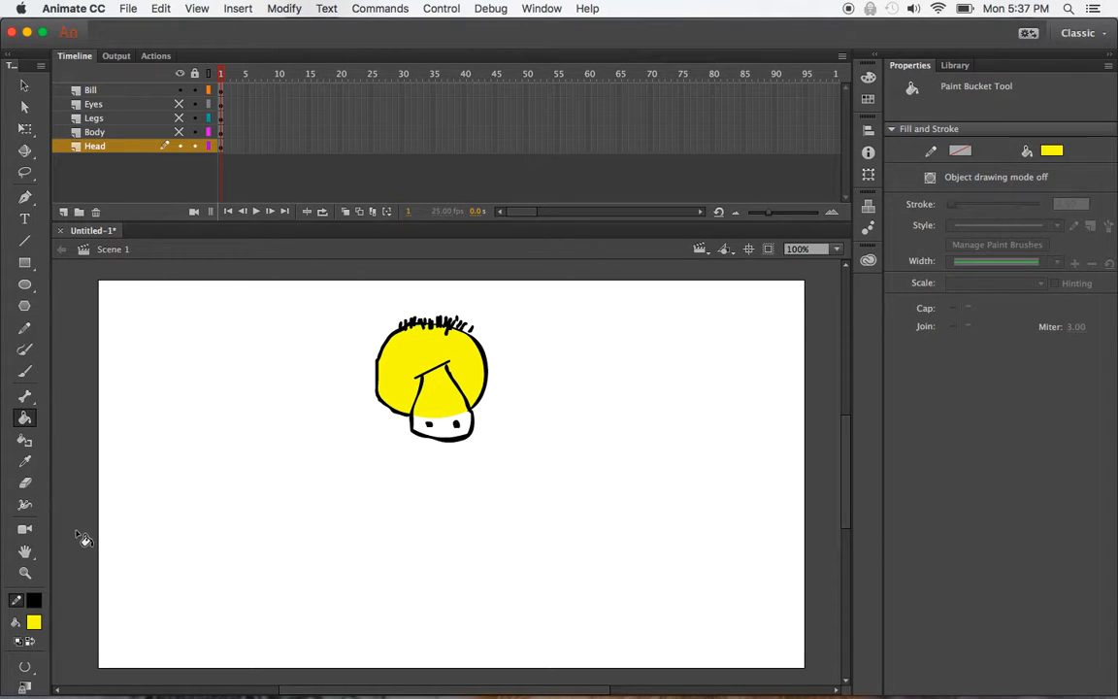
left_click(178, 132)
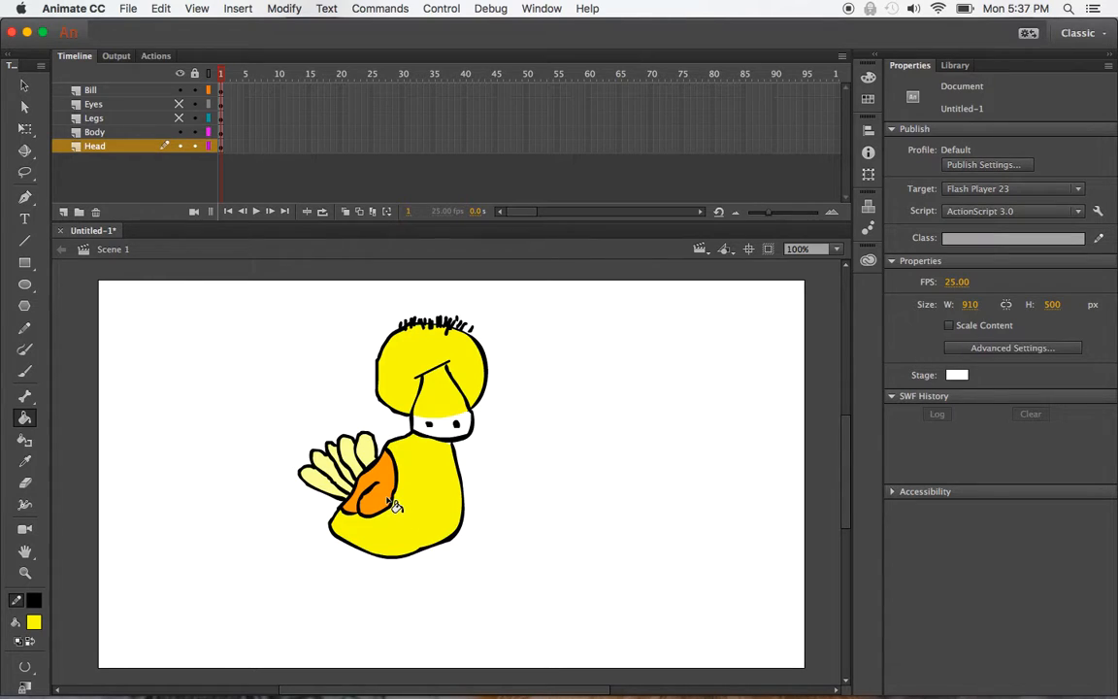
left_click(34, 622)
left_click(378, 481)
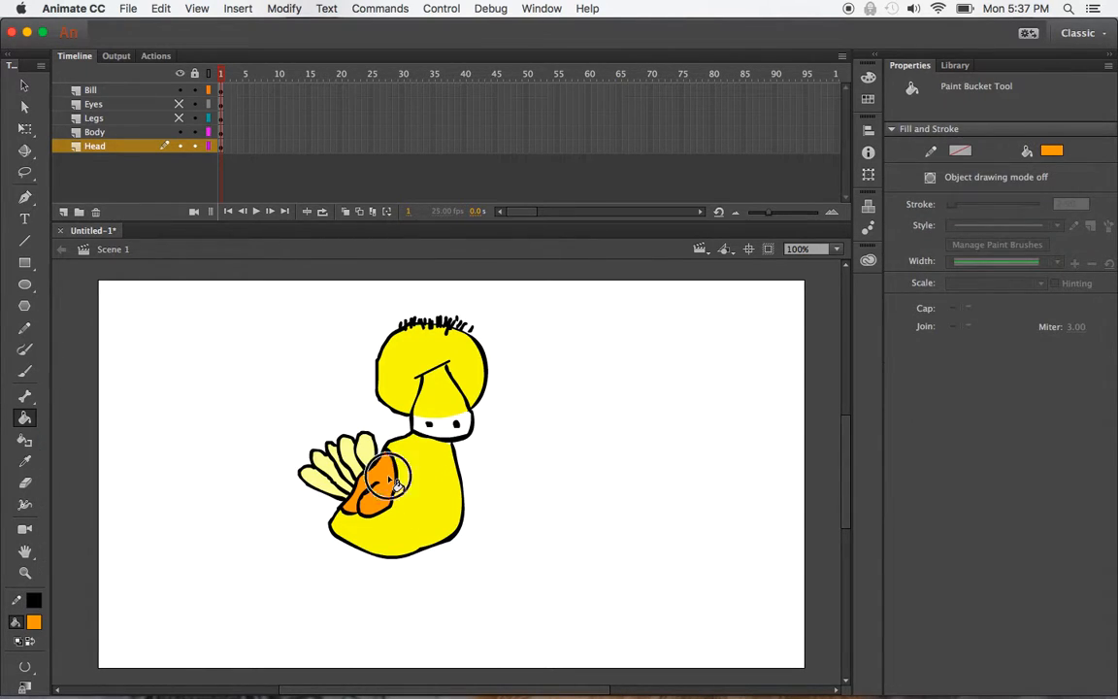
Try to fill the bill with orange, undo the fill, and retry with the Close Large Gaps setting.
left_click(448, 405)
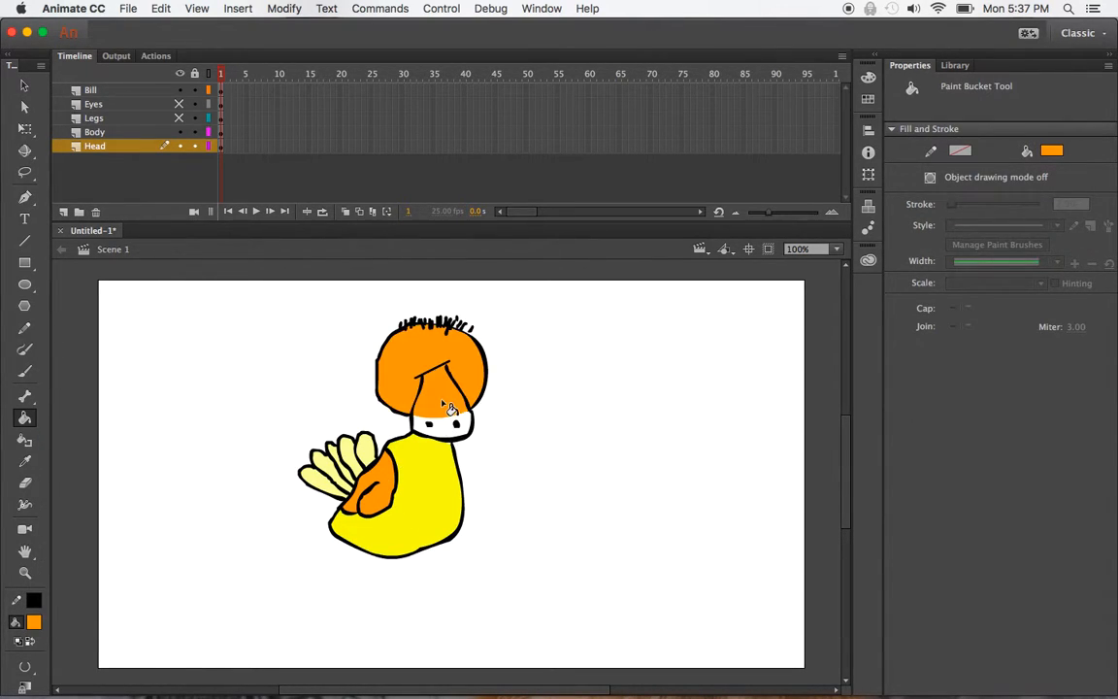
key("ctrl+z")
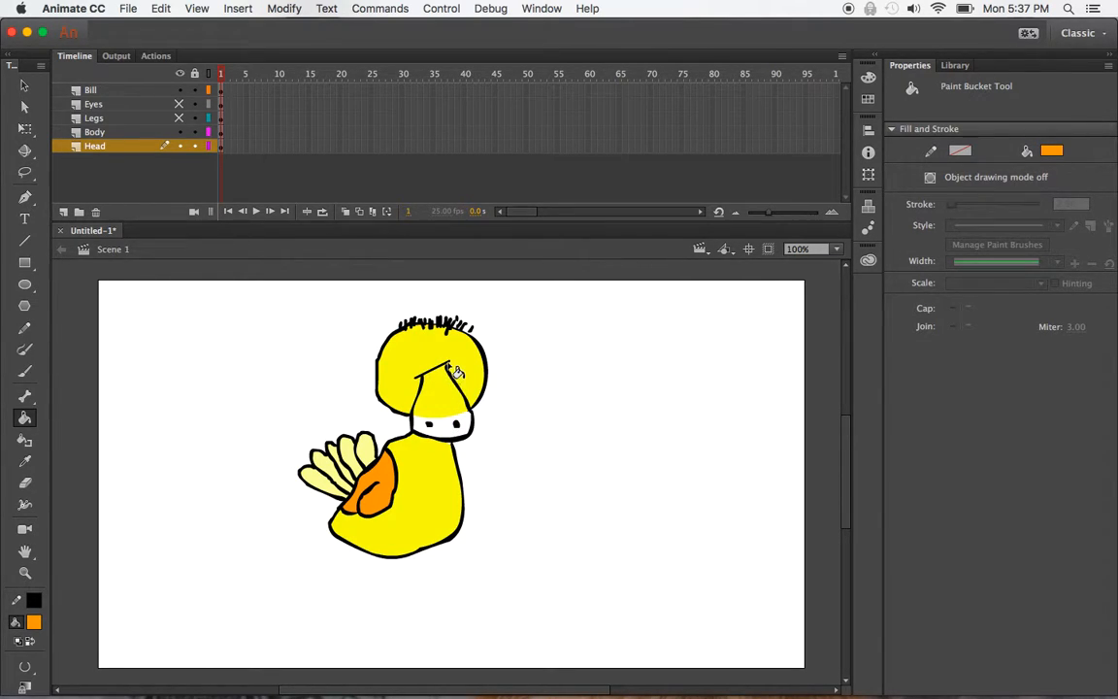
left_click(24, 683)
left_click(112, 663)
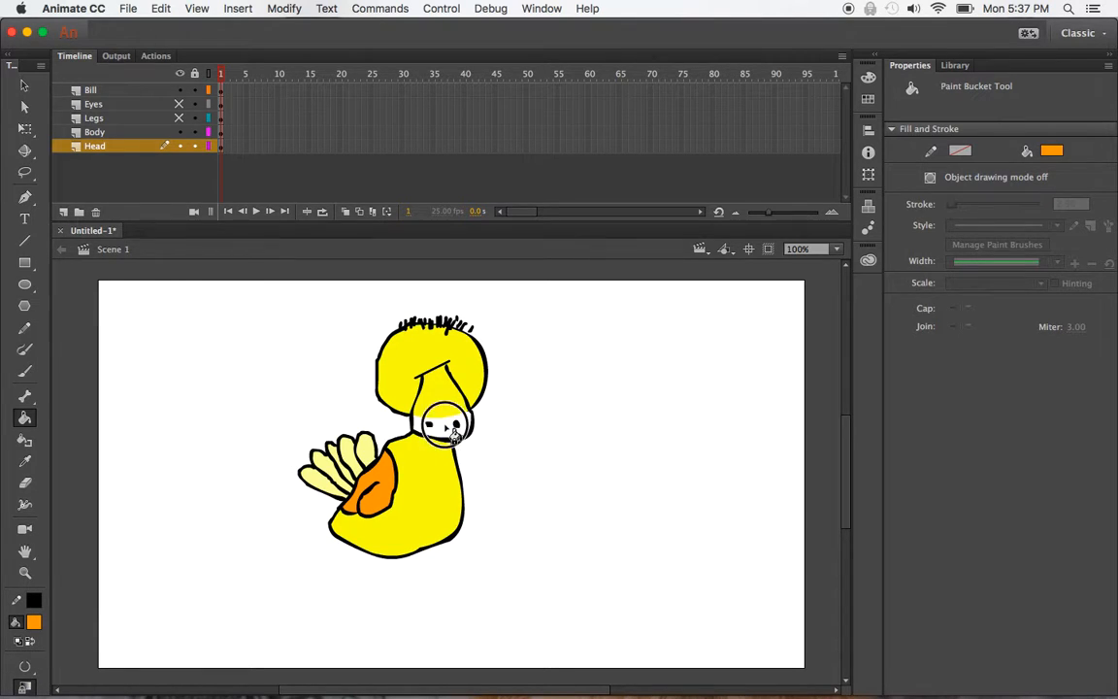
left_click(26, 668)
left_click(78, 669)
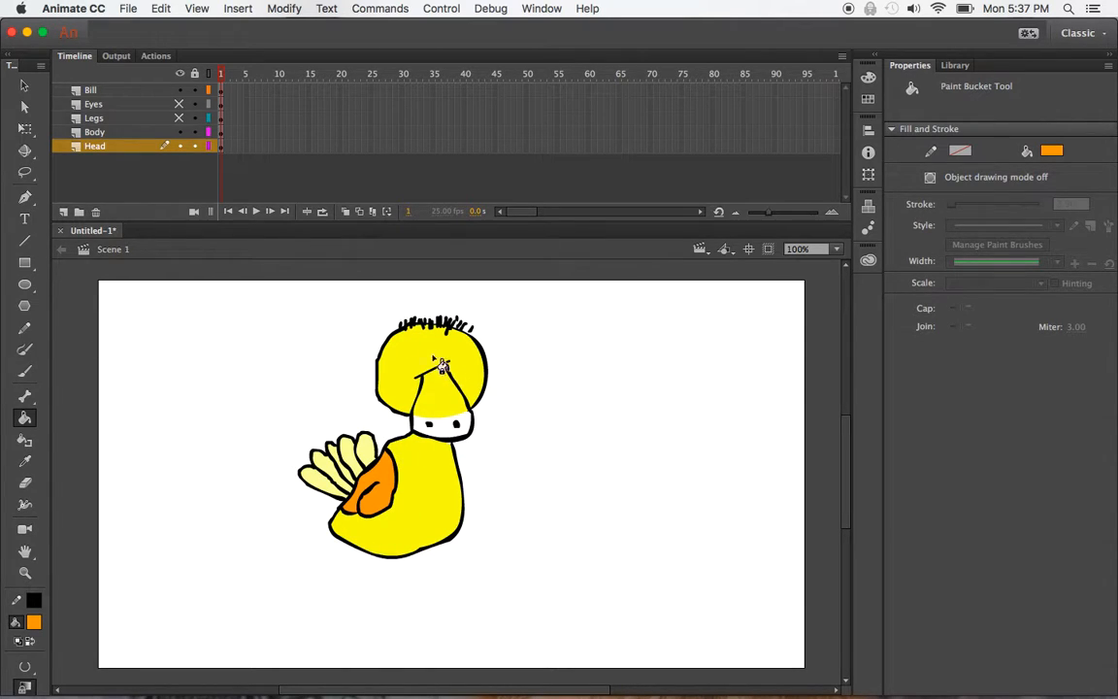
Nudge the upper right end of the bill outline toward the closing line and return to the Paint Bucket.
left_click(24, 85)
left_click_drag(446, 367, 445, 365)
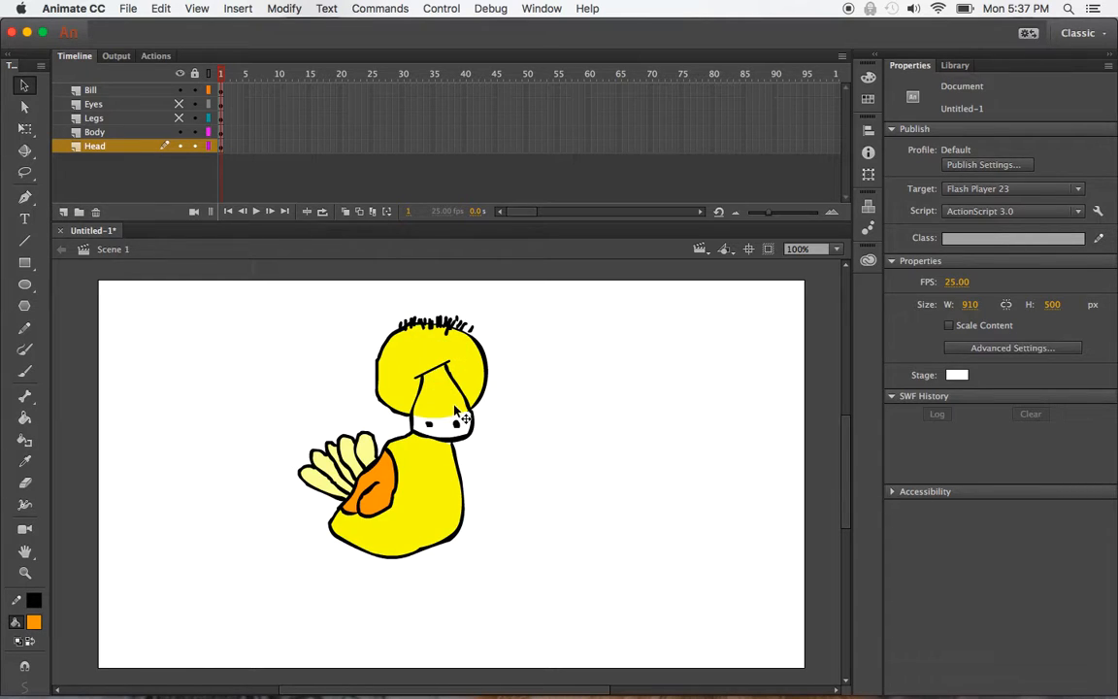
key("k")
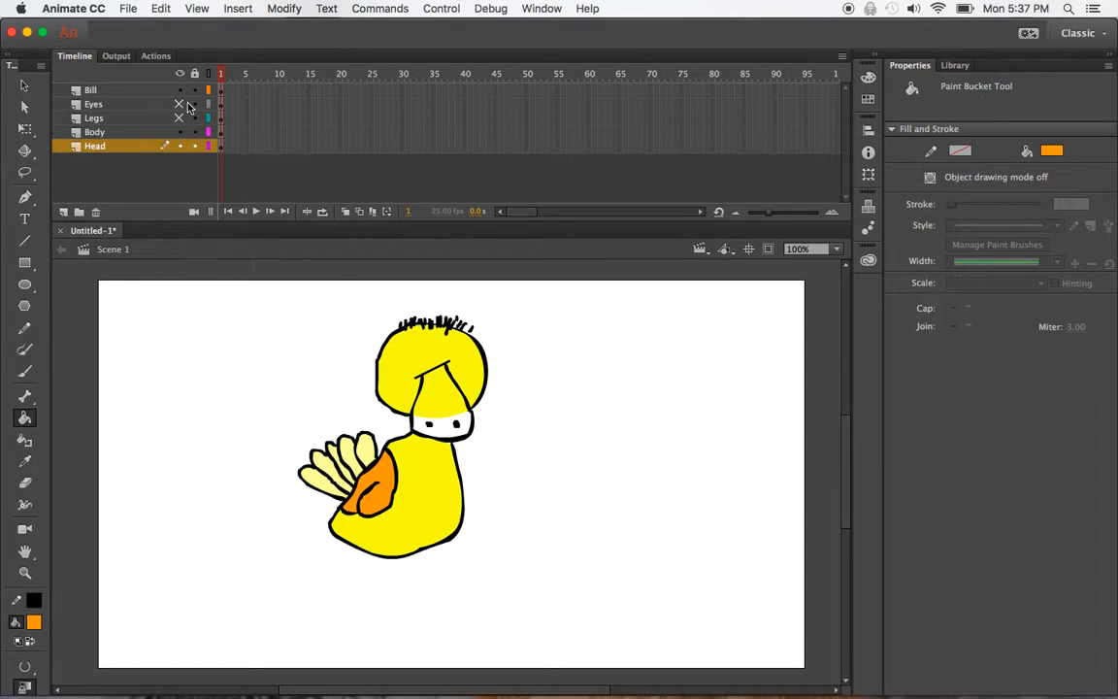
Select the first frame of the Bill layer and hide all other layers.
left_click(224, 90)
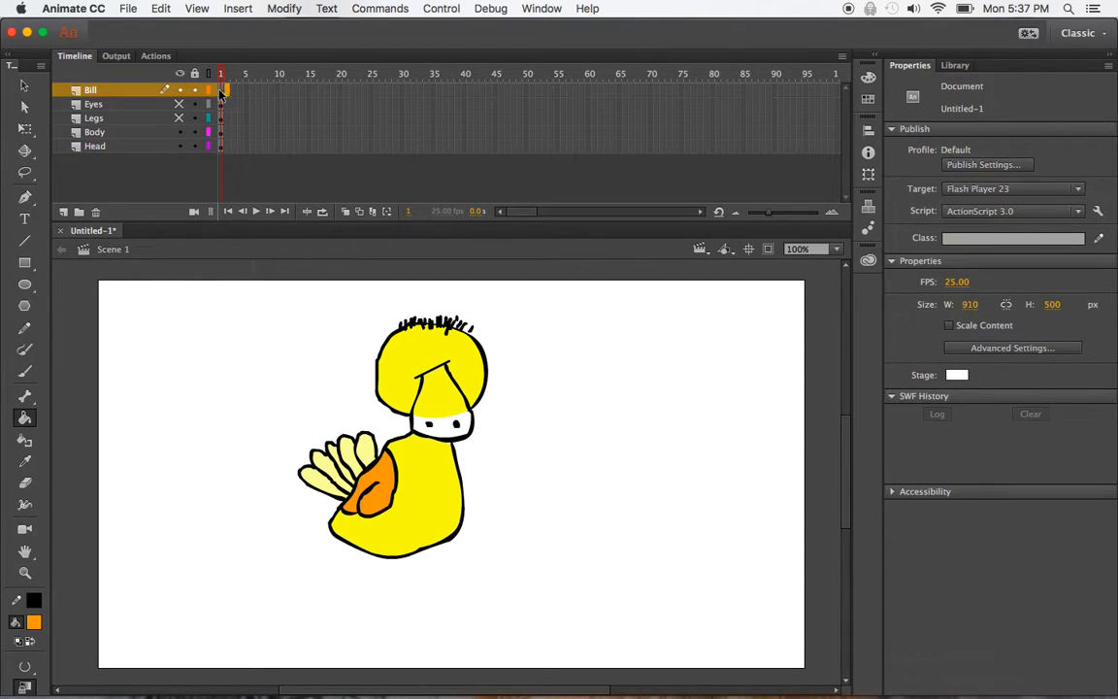
left_click(222, 90)
left_click(179, 117)
left_click(178, 132)
left_click(179, 146)
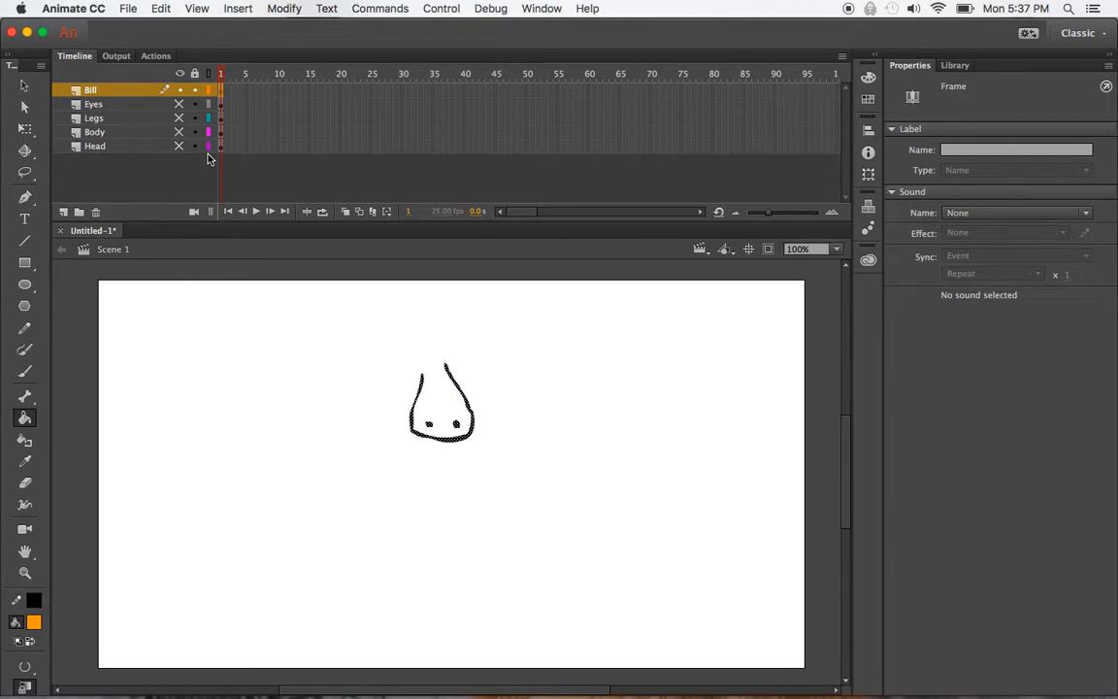
Show the Legs, Body and Head layers again.
left_click(178, 105)
left_click(179, 103)
left_click(178, 117)
left_click(179, 132)
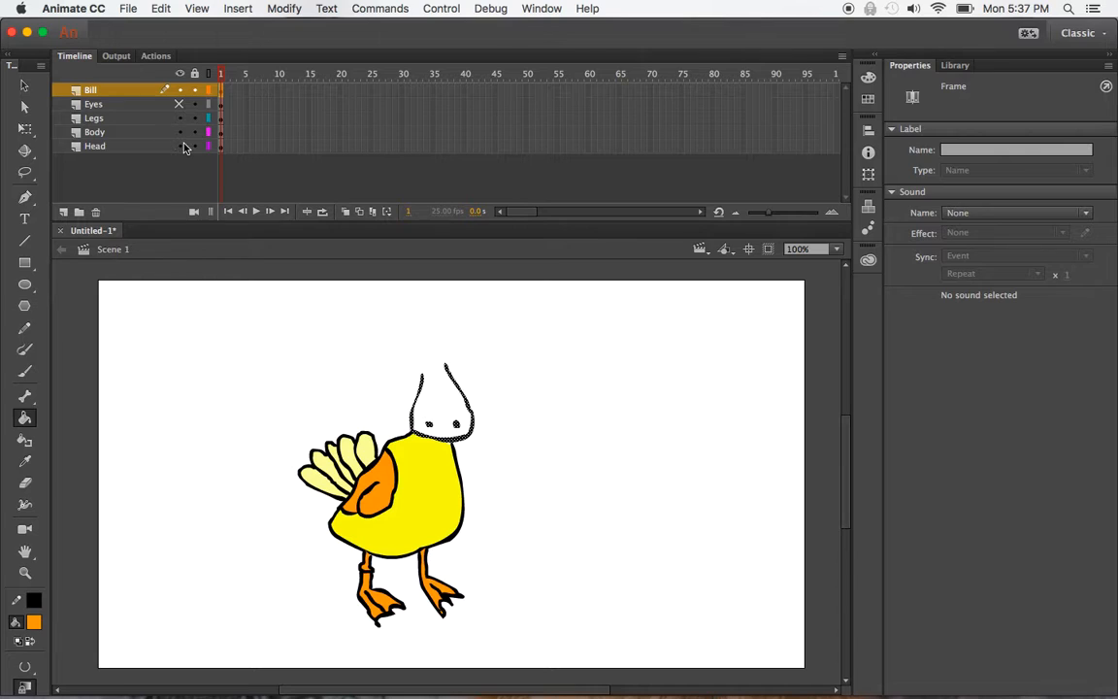
left_click(180, 146)
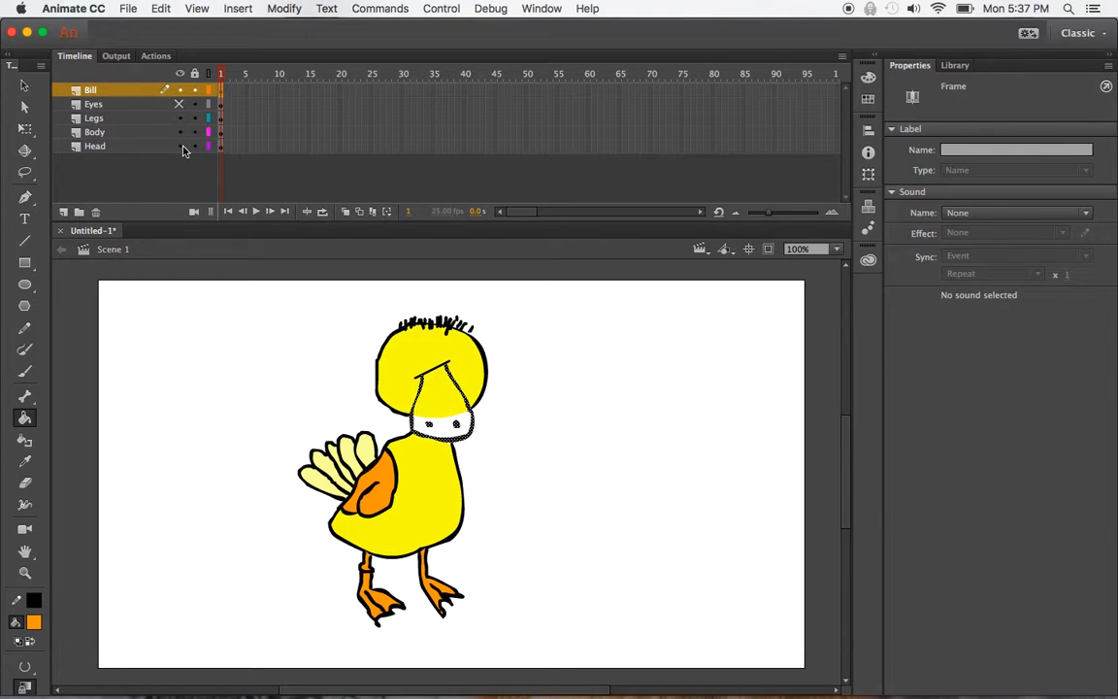
Cut the bill's closing line from the Head layer, hide that layer, and paste the line in place on the Bill layer.
key("v")
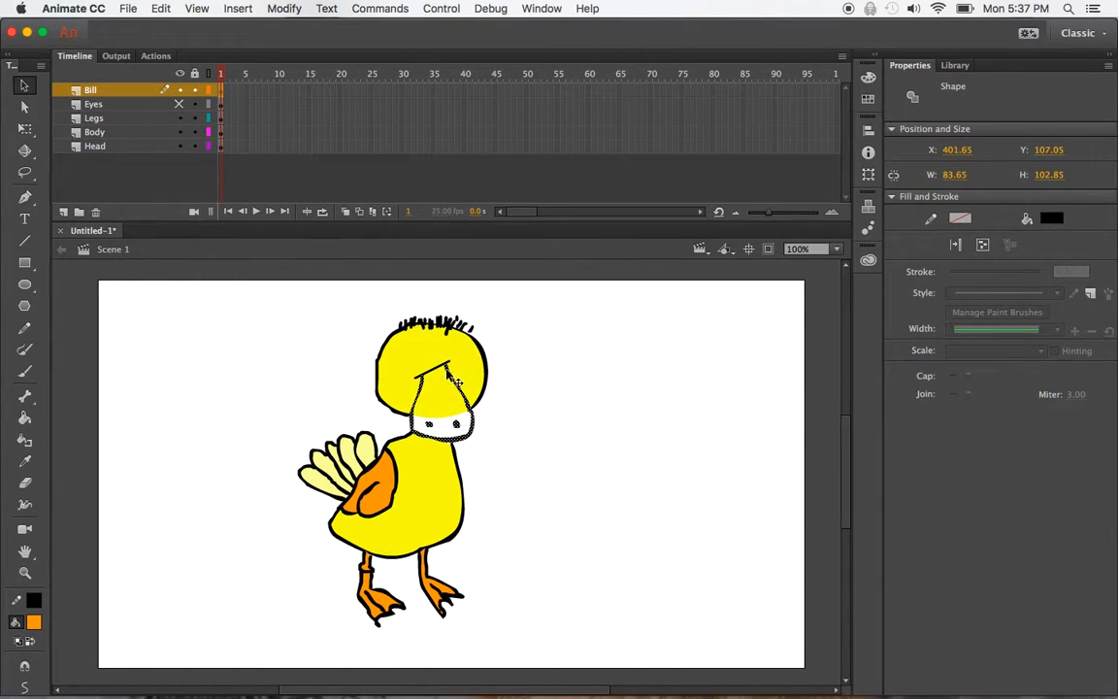
left_click(435, 371)
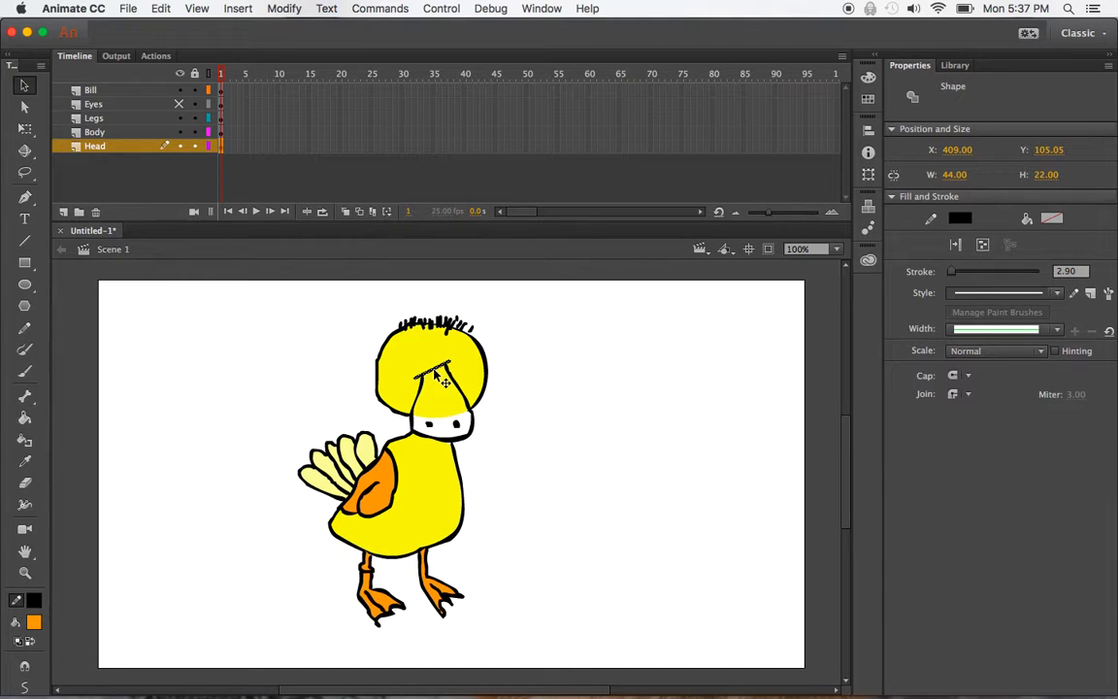
left_click(153, 7)
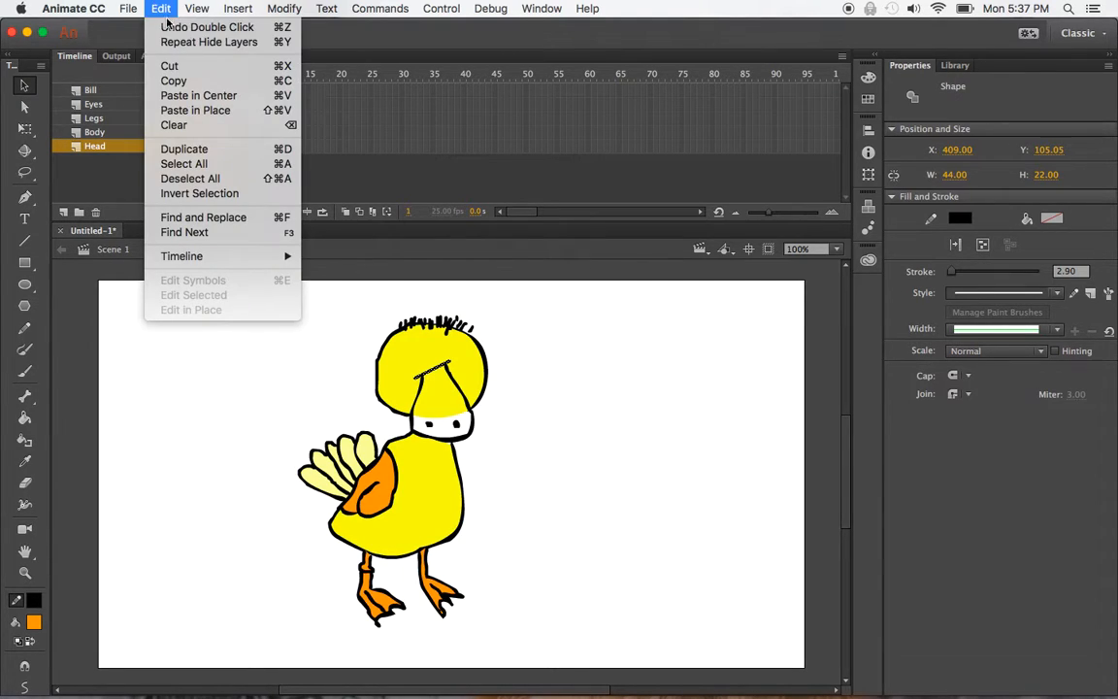
left_click(174, 67)
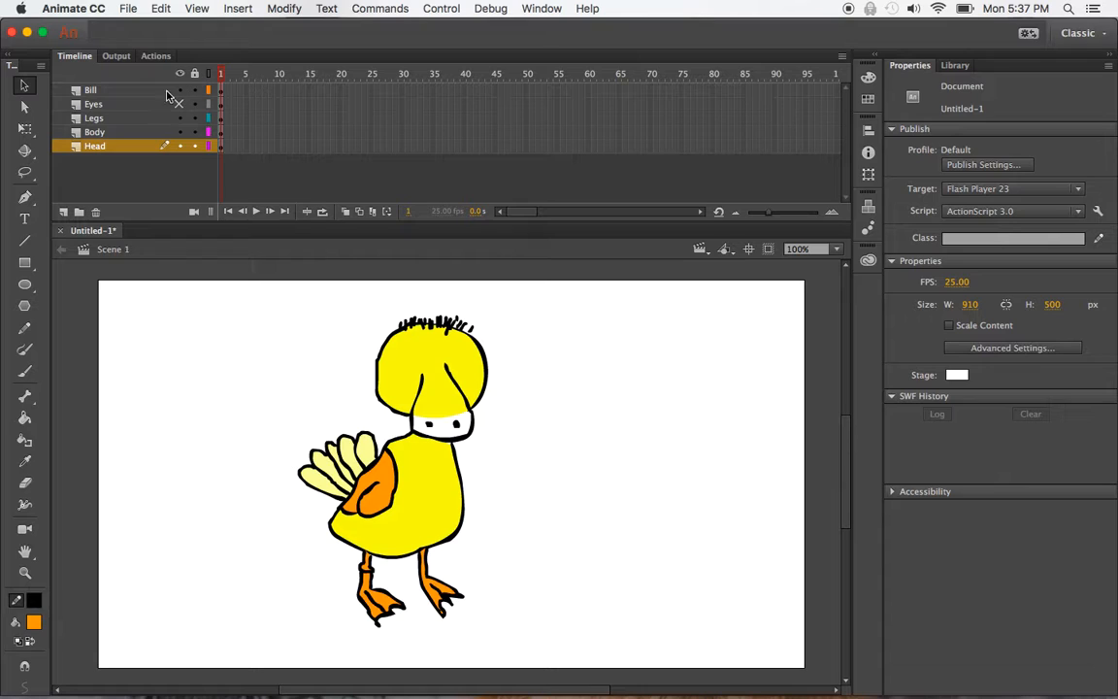
left_click(179, 145)
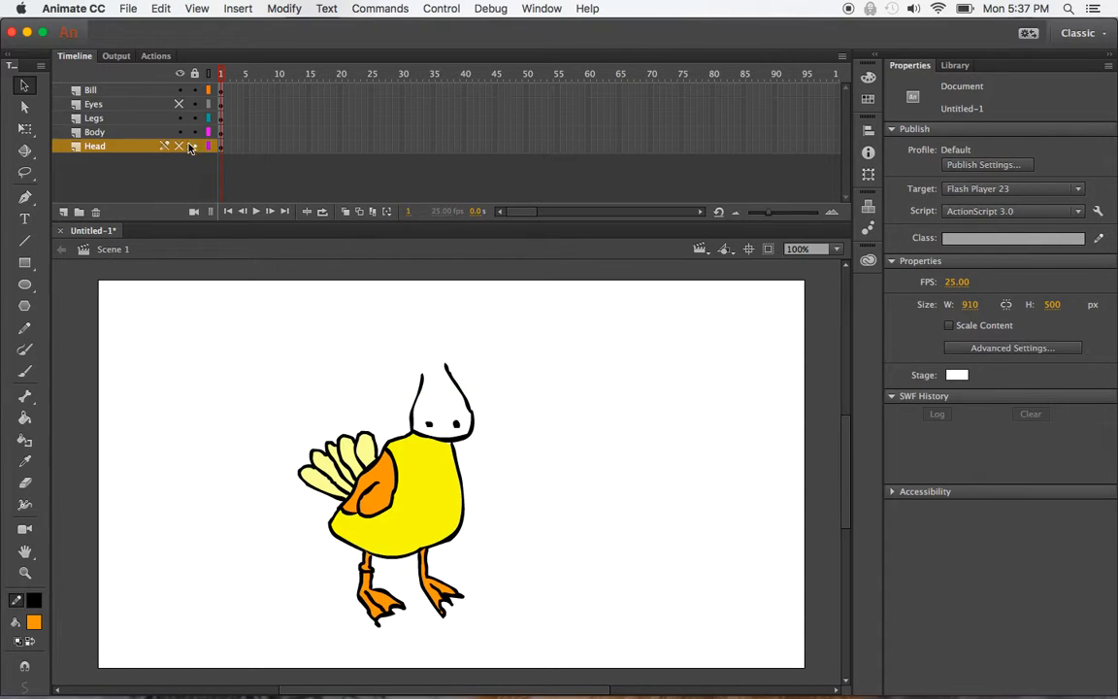
left_click(200, 88)
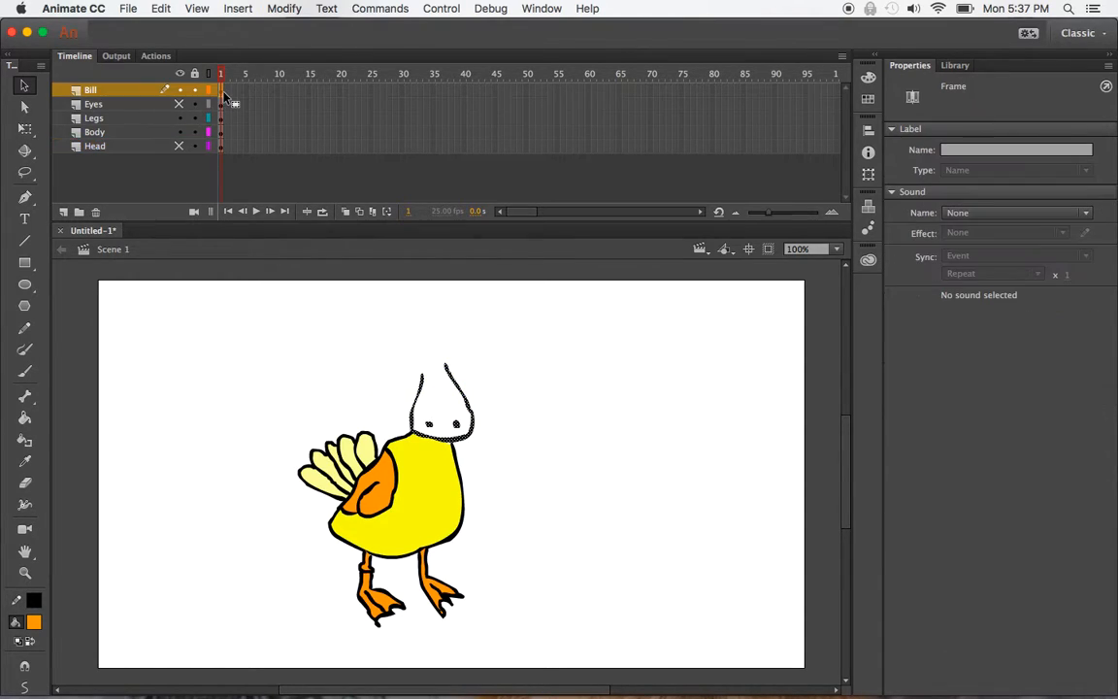
left_click(171, 9)
left_click(194, 180)
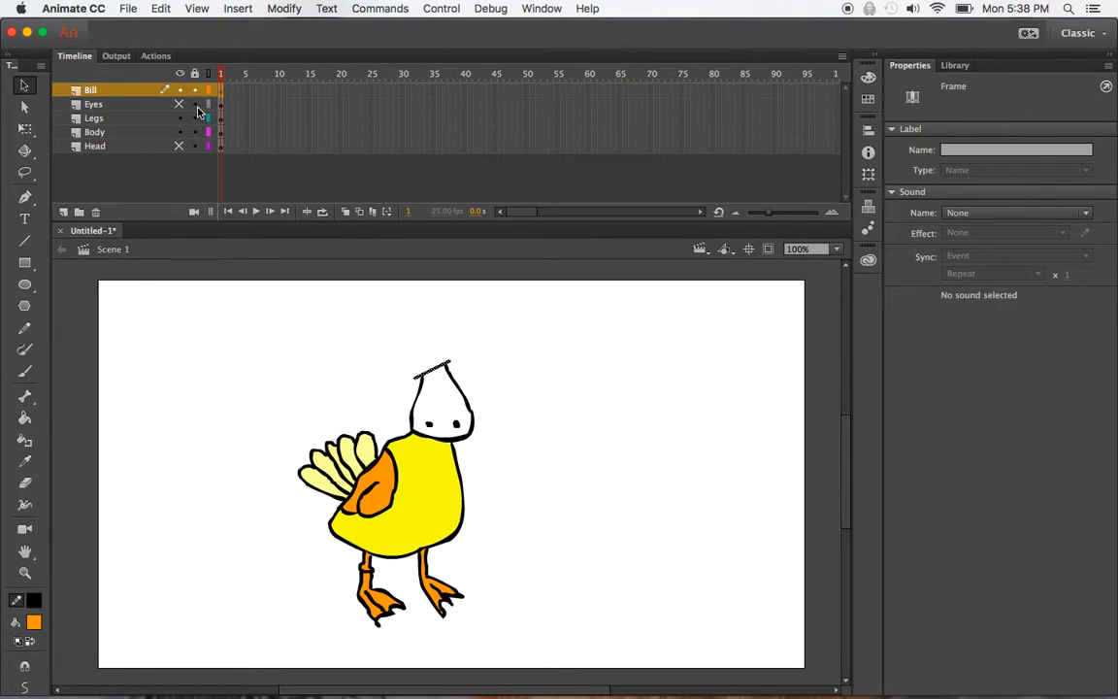
Fill the bill with orange and delete the closing line across its upper end.
left_click(26, 417)
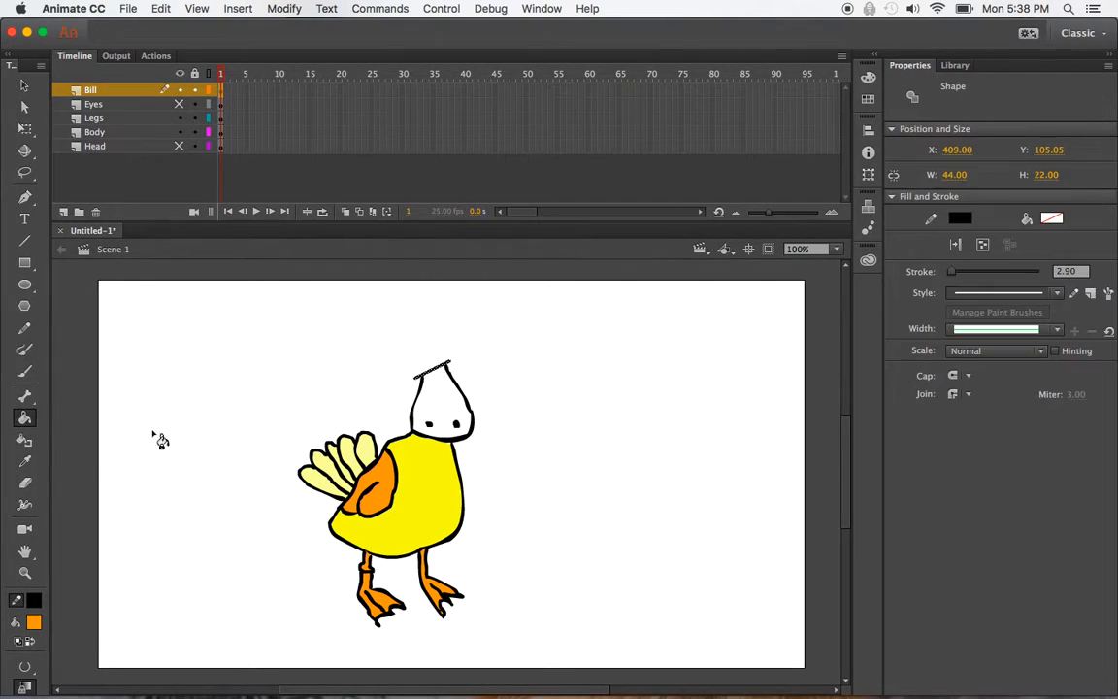
left_click(437, 388)
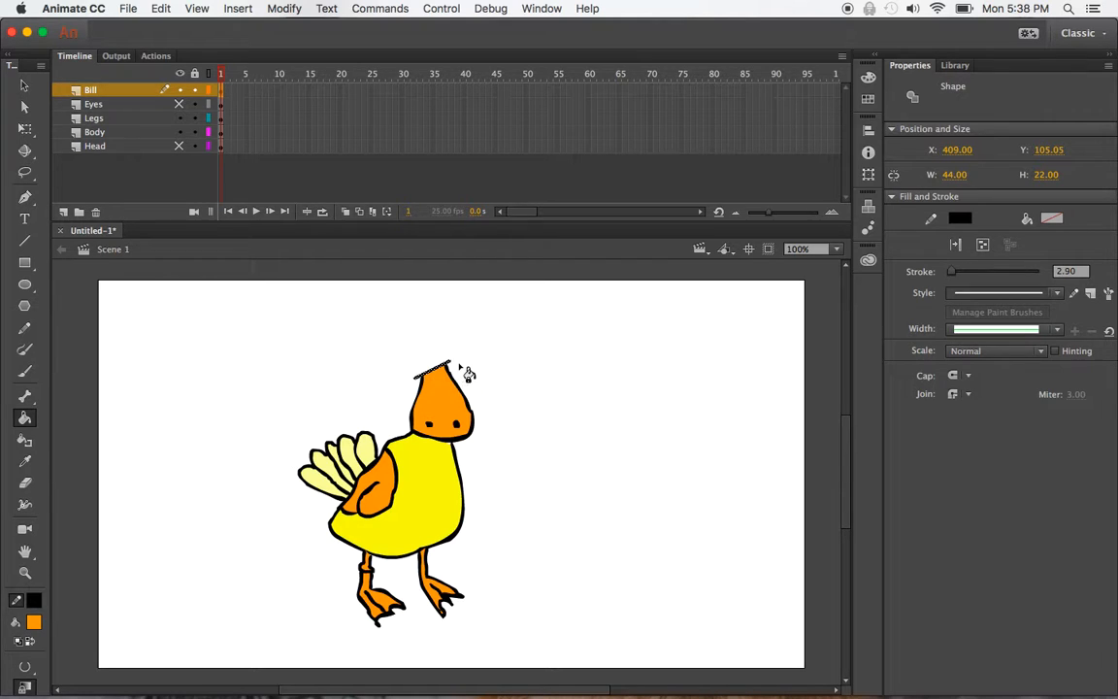
key("Delete")
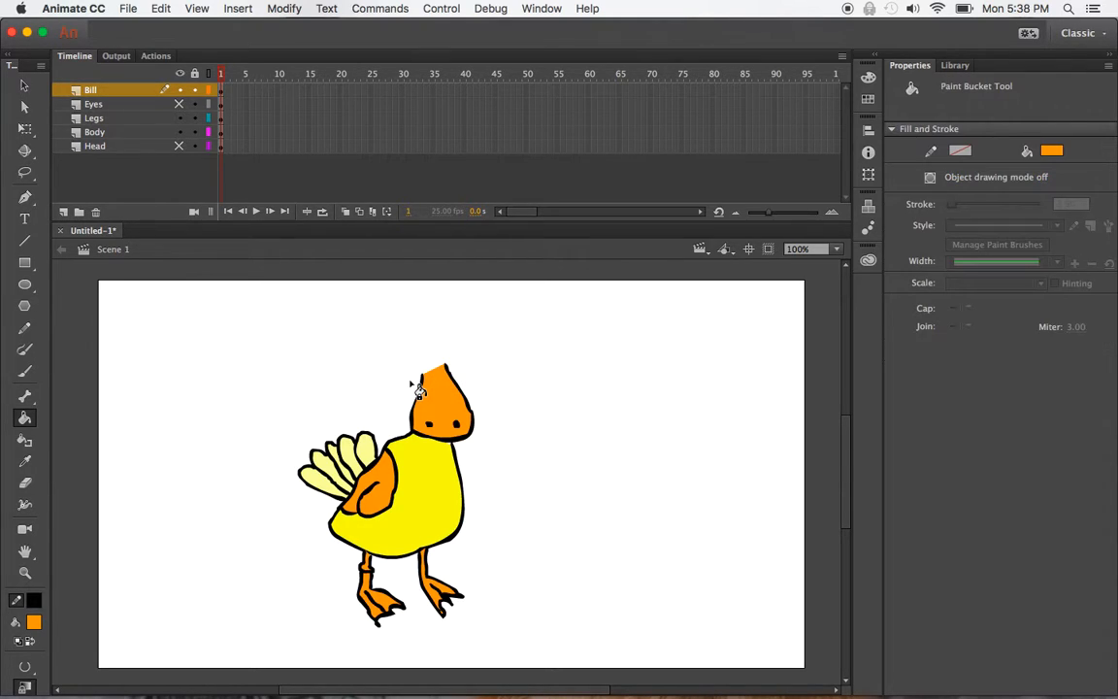
Show the Eyes and Head layers and fill the left eye around its pupil with white.
left_click(182, 103)
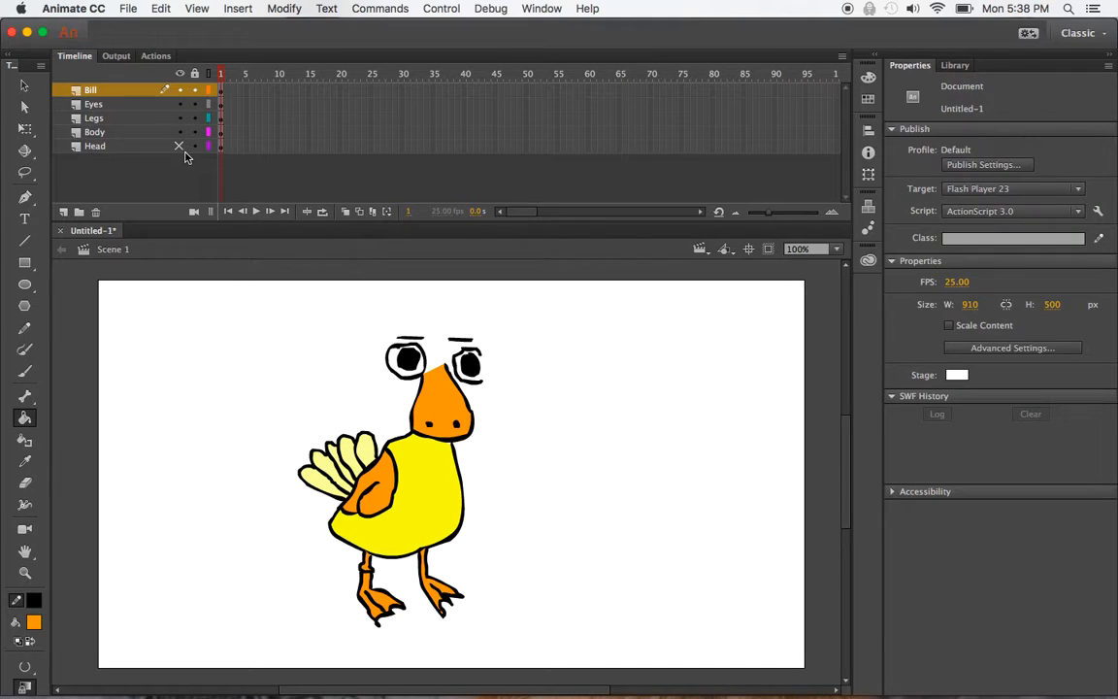
left_click(180, 145)
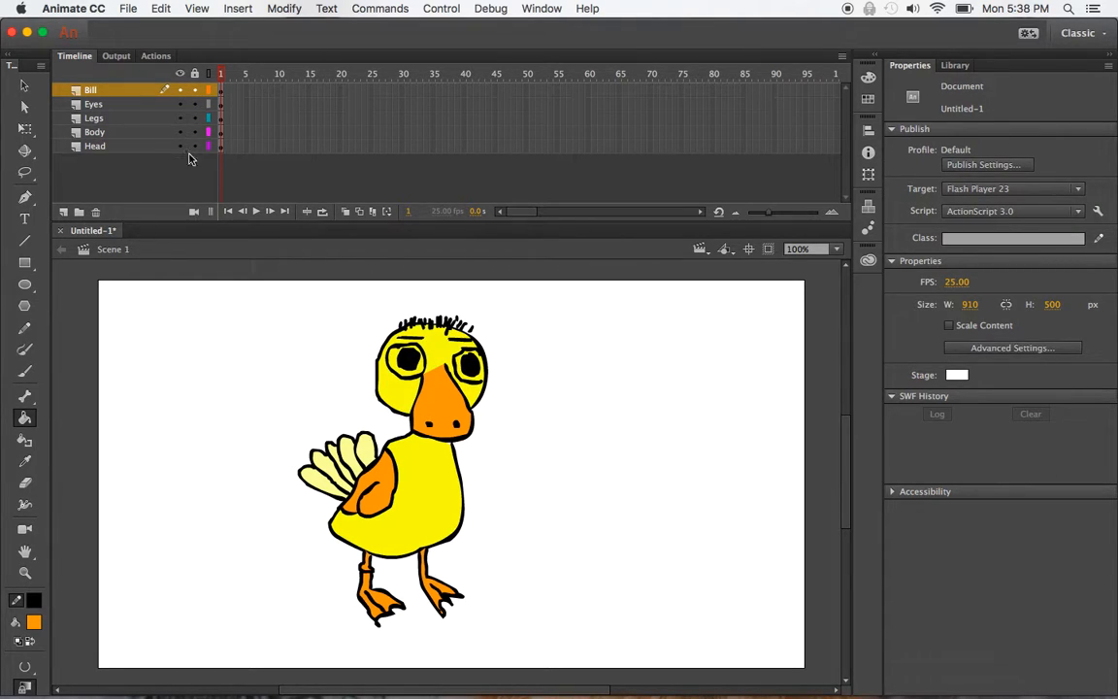
left_click(33, 622)
left_click(92, 462)
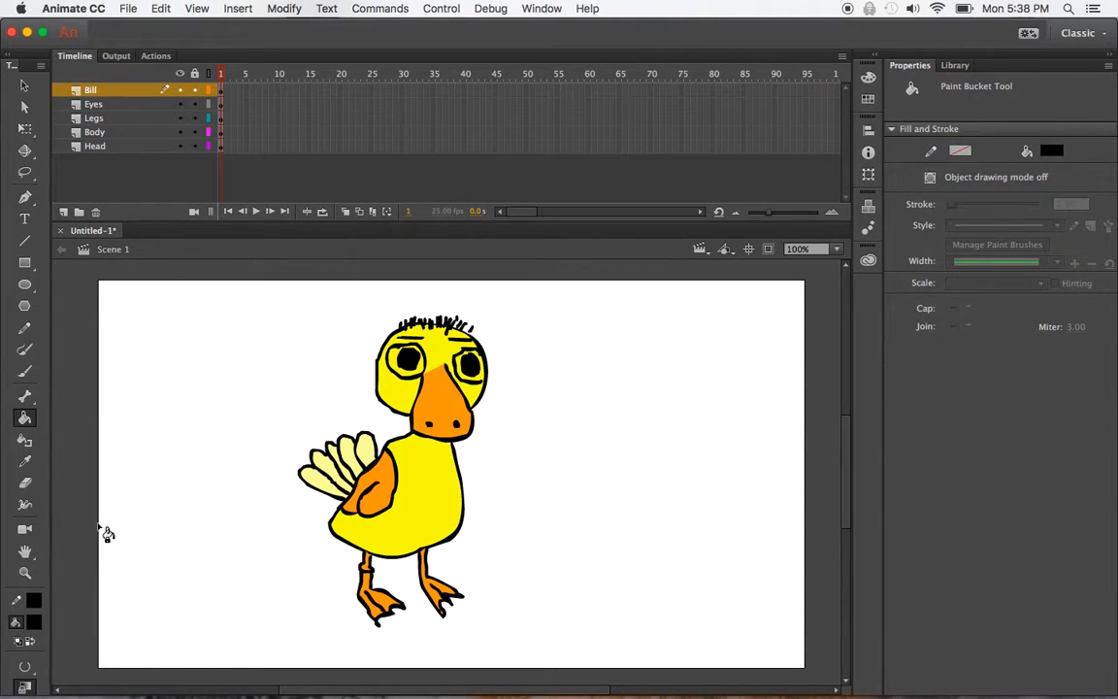
left_click(36, 622)
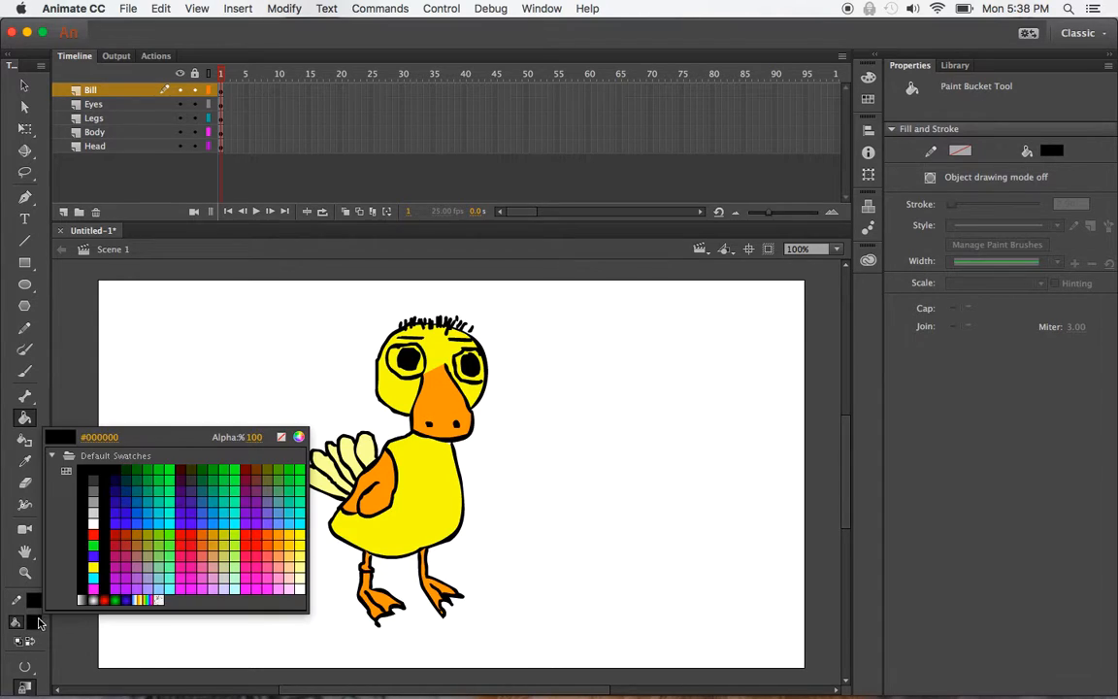
left_click(93, 524)
left_click(411, 373)
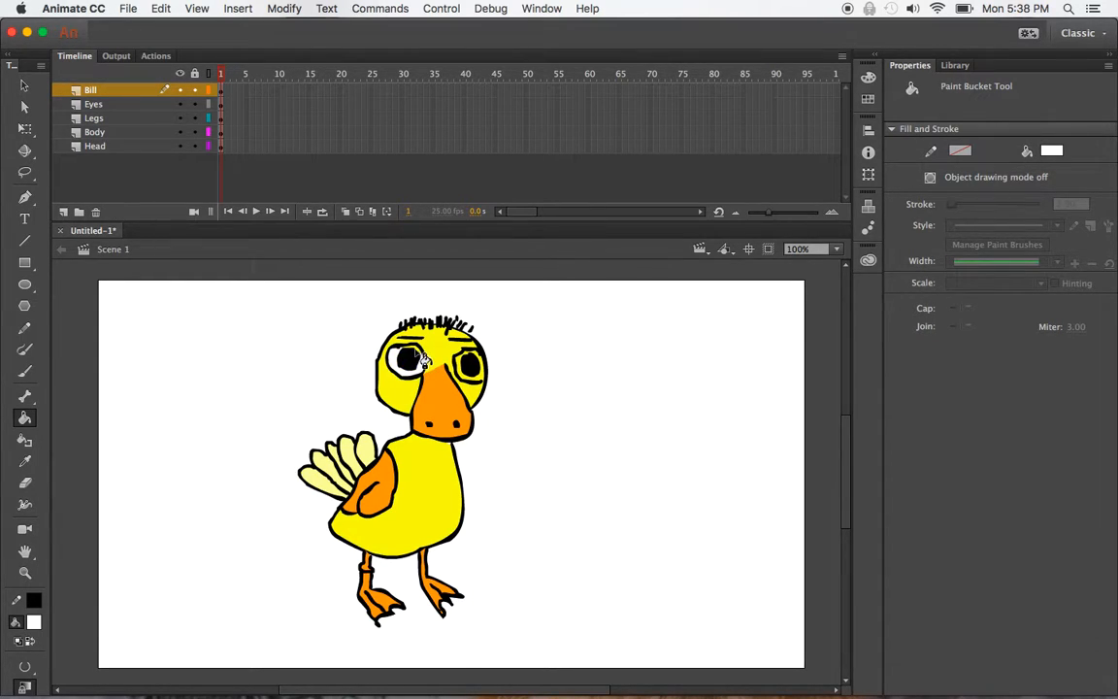
Try to fill the right eye around its pupil with white, undoing the fills.
left_click(479, 378)
left_click(487, 384)
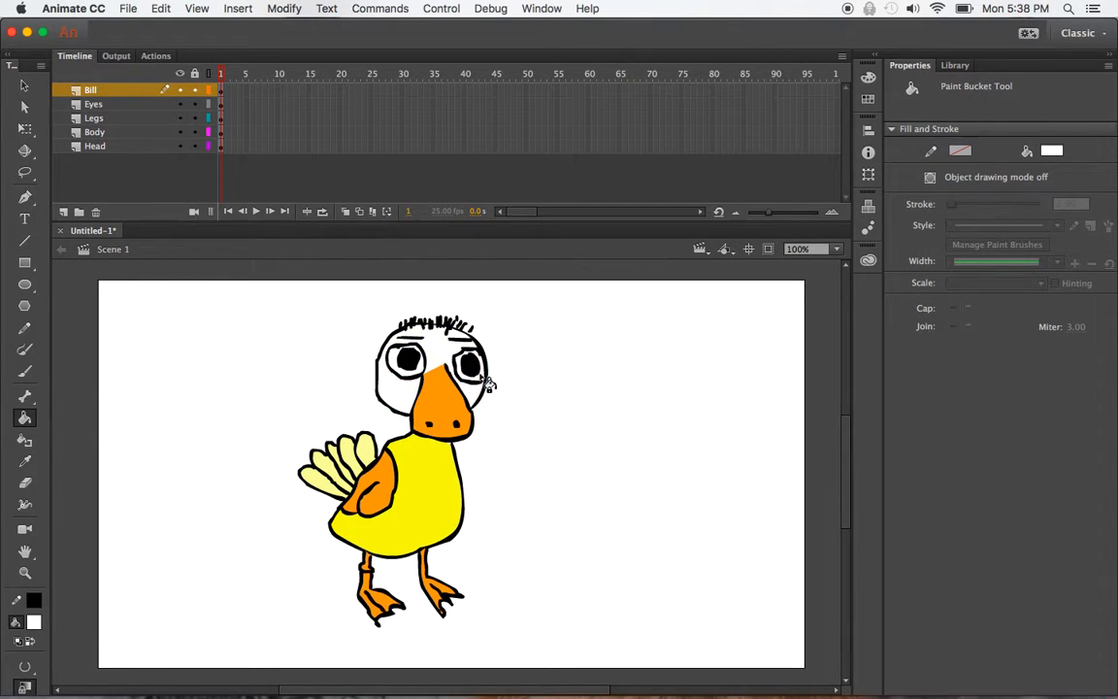
key("super+z")
left_click(488, 384)
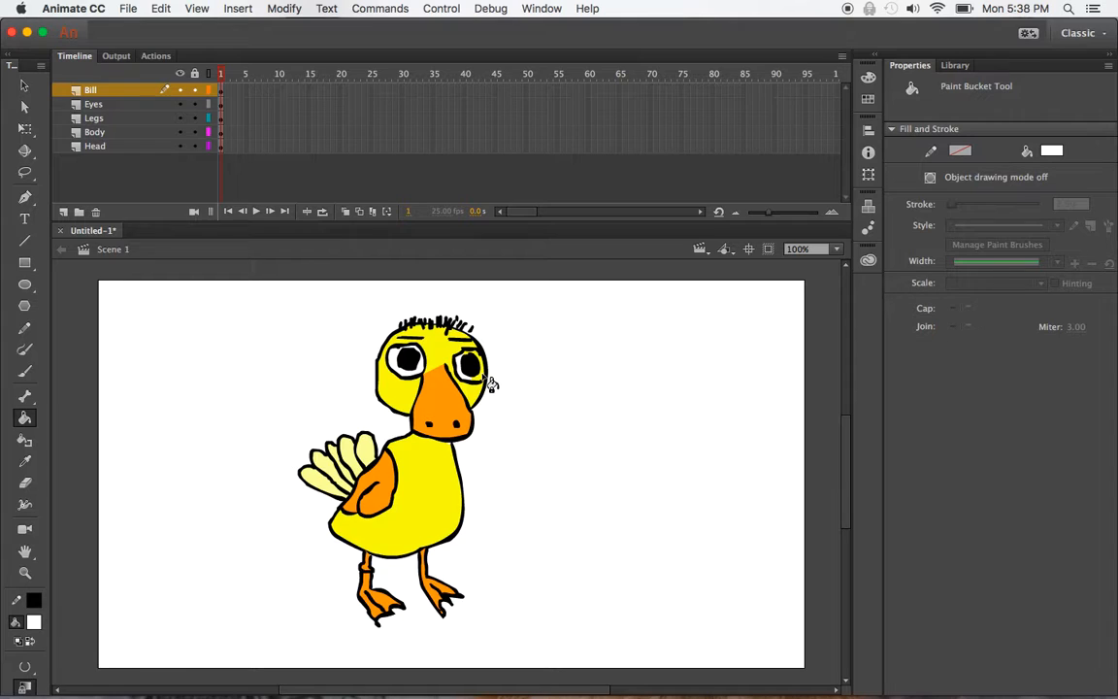
key("super+z")
Retry the right eye's white fill with the Close Medium Gaps and Close Small Gaps settings, undoing each attempt.
left_click(24, 667)
left_click(70, 653)
left_click(489, 385)
key("super+z")
left_click(25, 666)
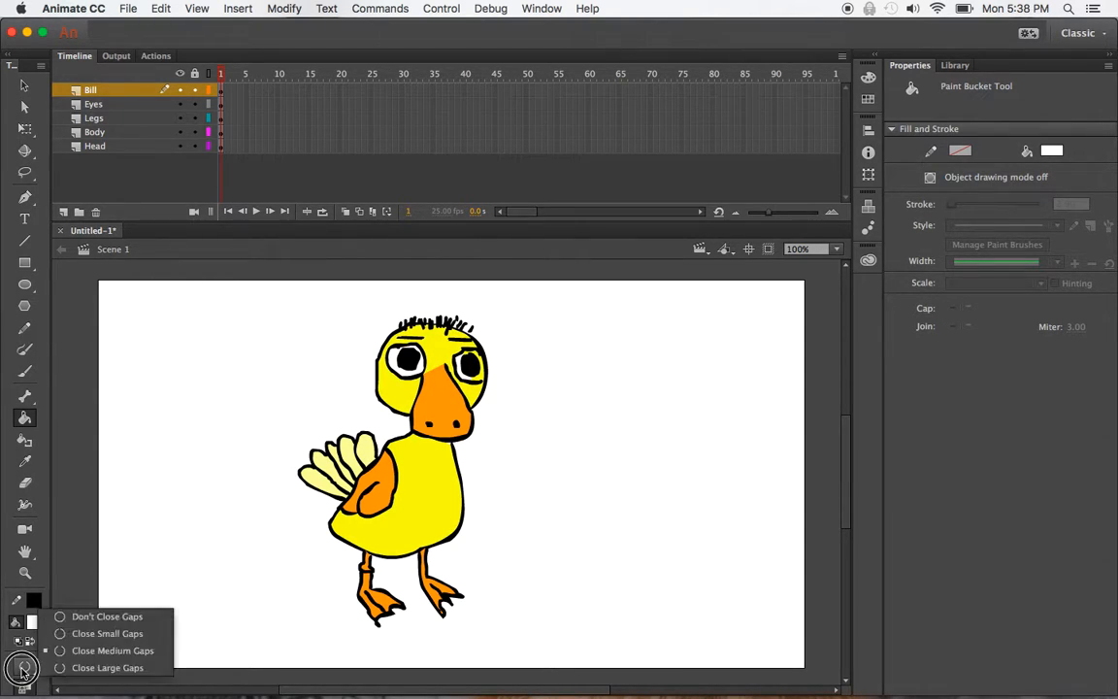
left_click(85, 637)
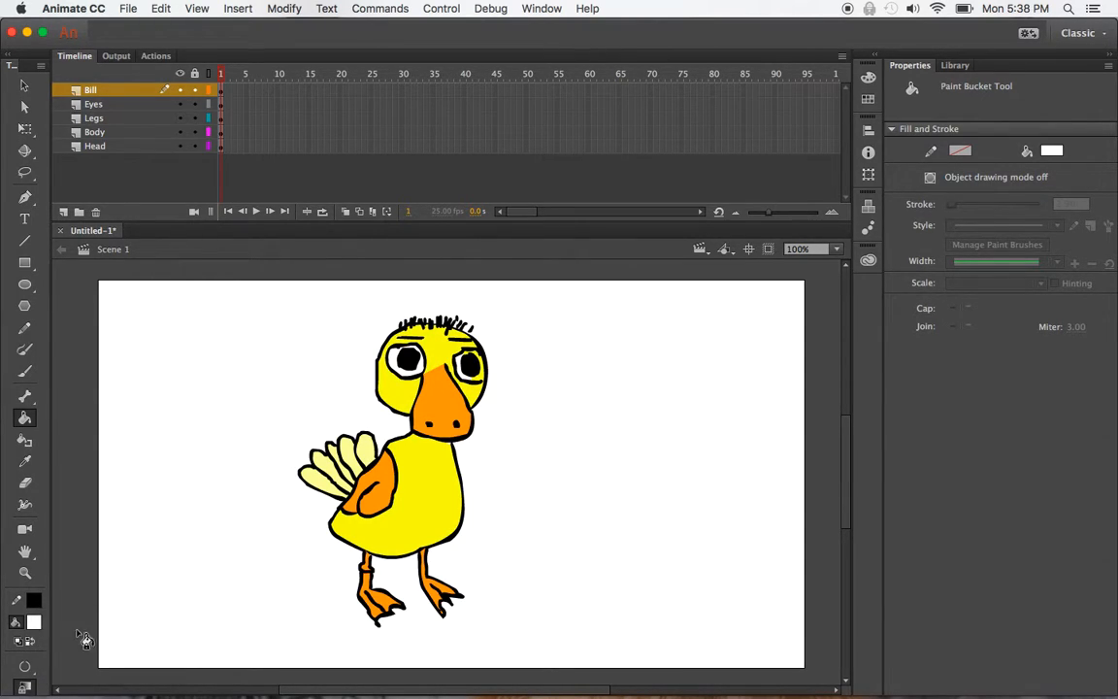
left_click(485, 385)
key("super+z")
key("v")
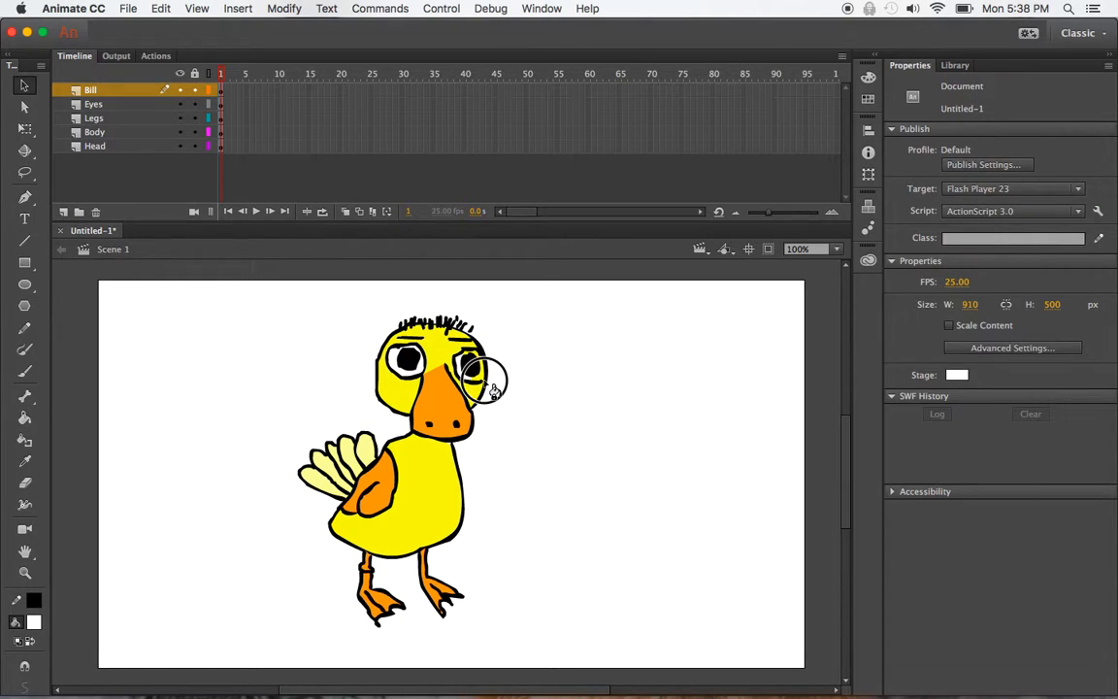
key("k")
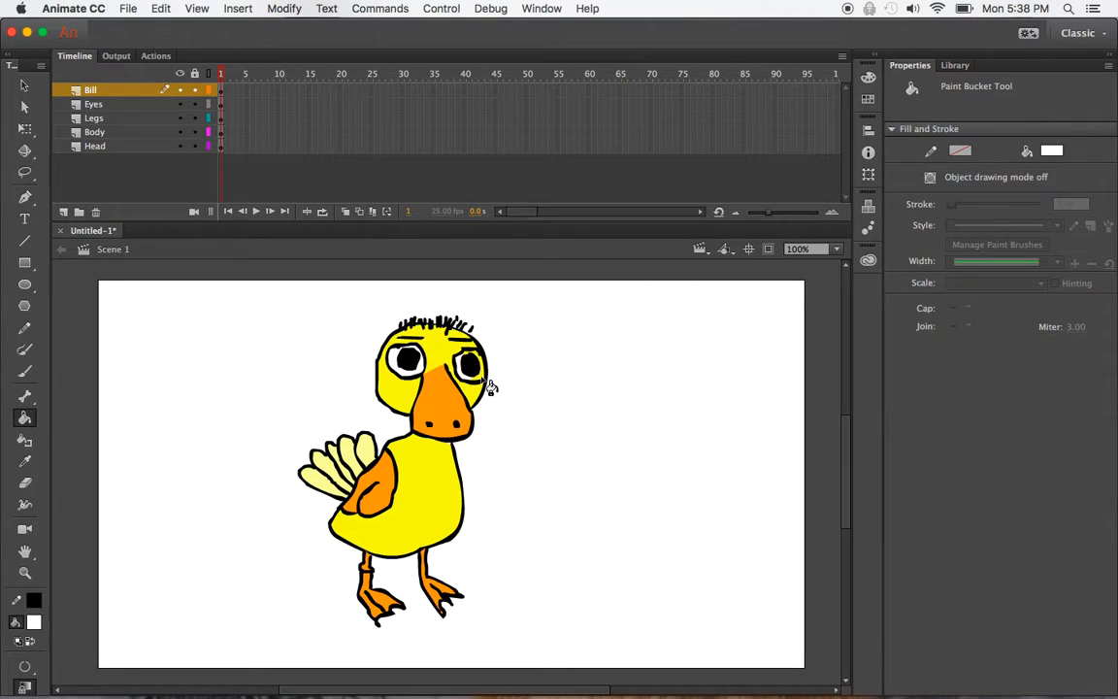
left_click(488, 386)
key("super+z")
With only the Eyes layer visible and unlocked, draw a short line closing the gap in the right eye's outer outline.
left_click(179, 74)
left_click(178, 103)
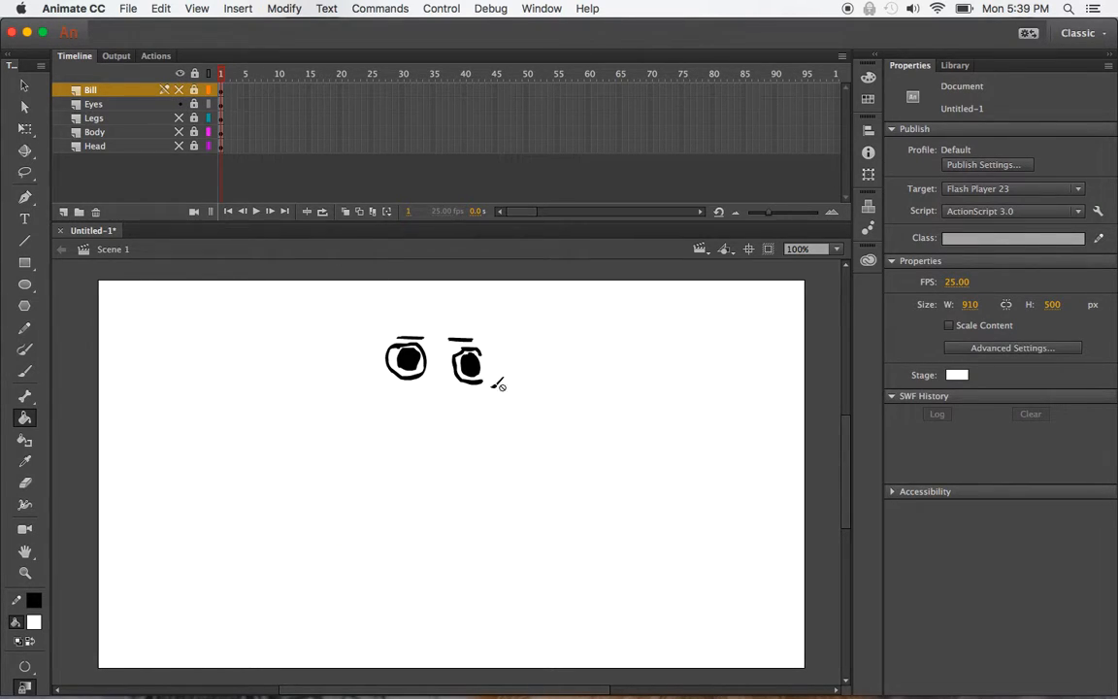
left_click(25, 240)
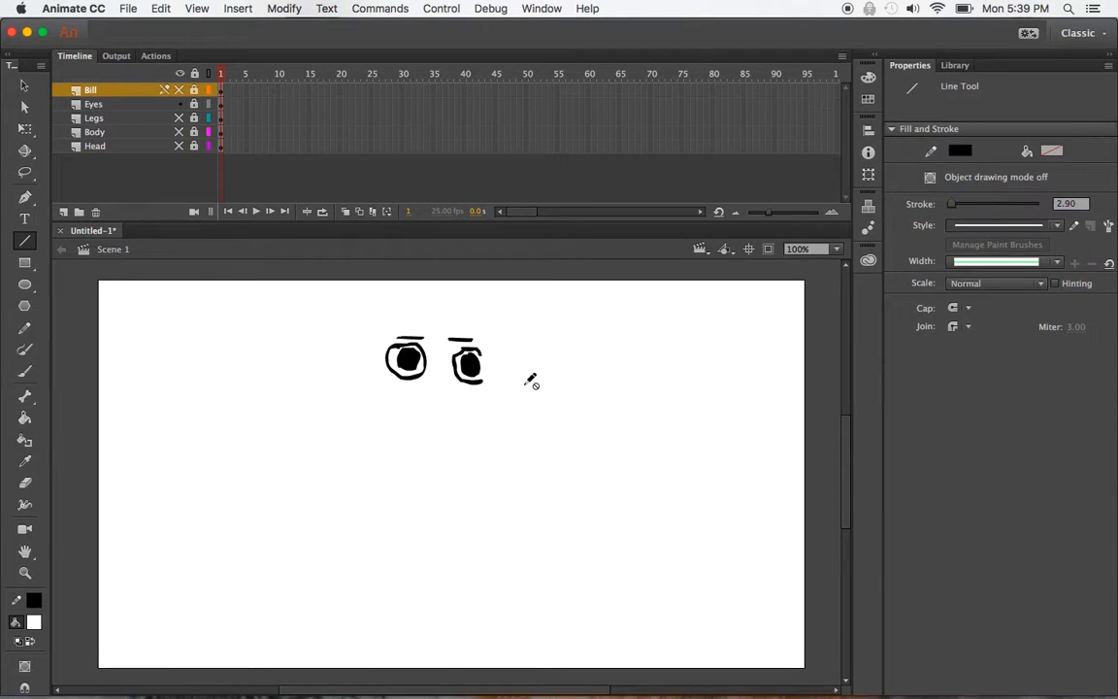
left_click(195, 105)
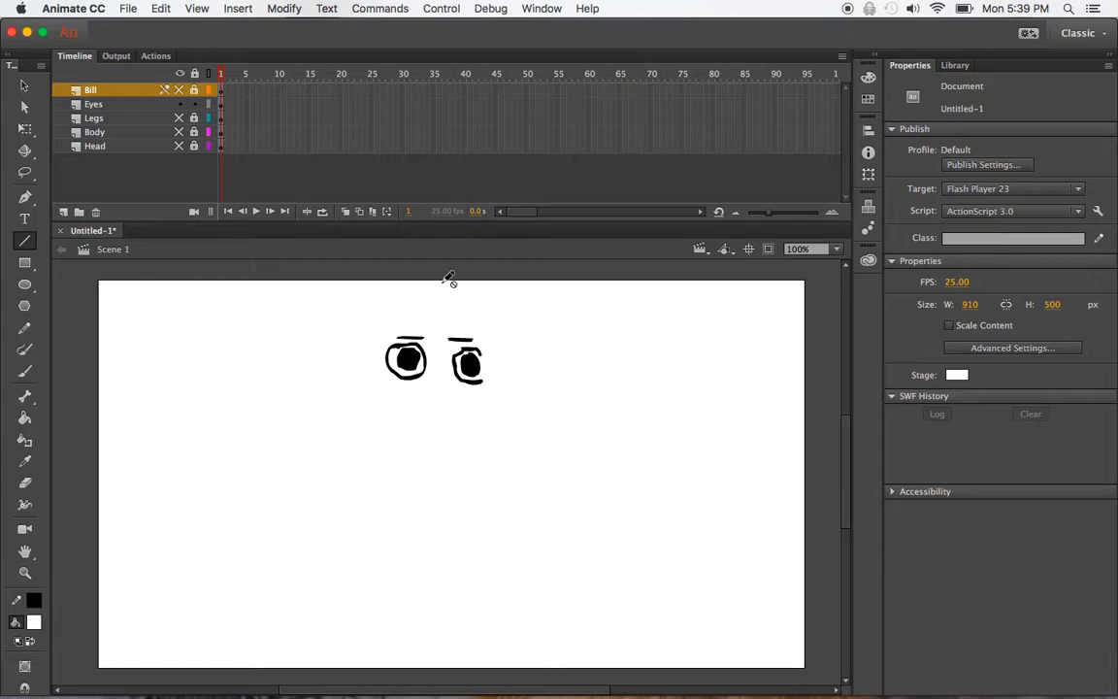
left_click(221, 104)
mouse_move(482, 354)
left_mouse_down()
mouse_move(484, 380)
mouse_move(488, 367)
left_mouse_up()
key("v")
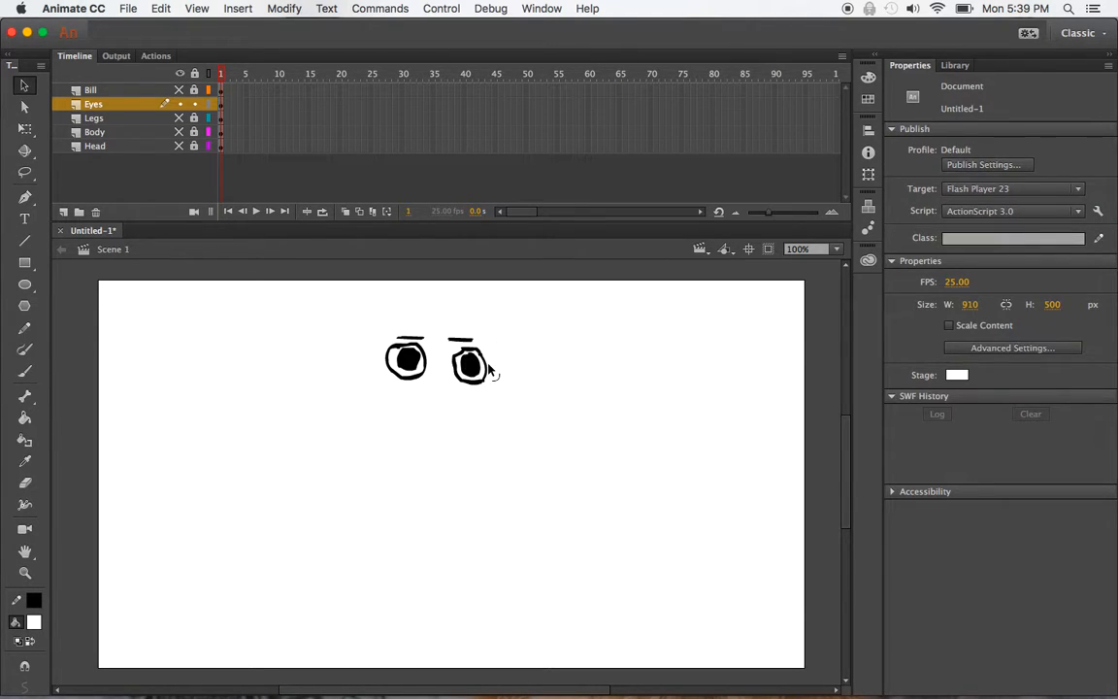
Show the Head layer behind the eyes and fill the right eye around its pupil with white.
key("k")
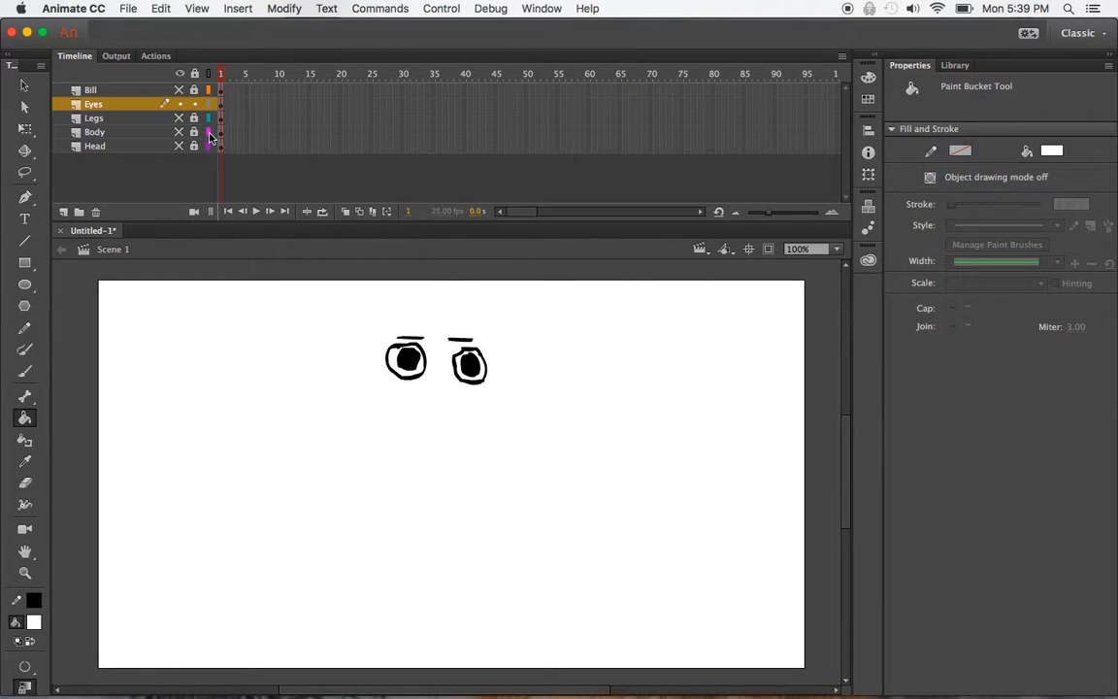
left_click(179, 146)
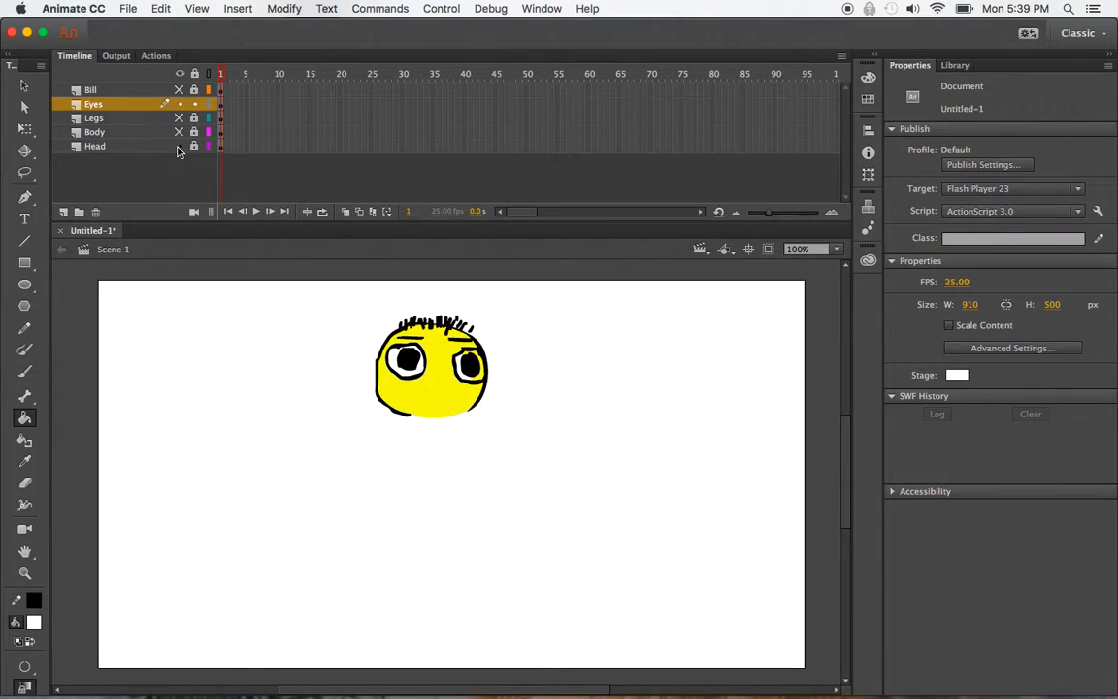
left_click(488, 375)
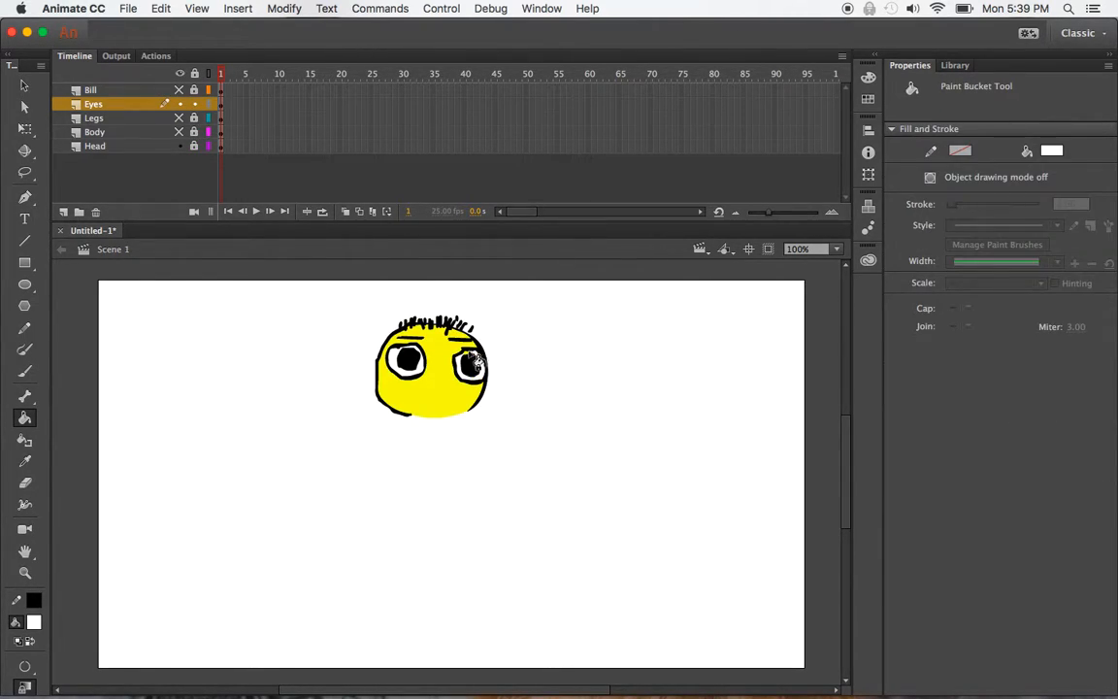
key("super+z")
left_click(467, 352)
Make all the duck's layers visible and unlock them.
left_click(179, 74)
left_click(179, 75)
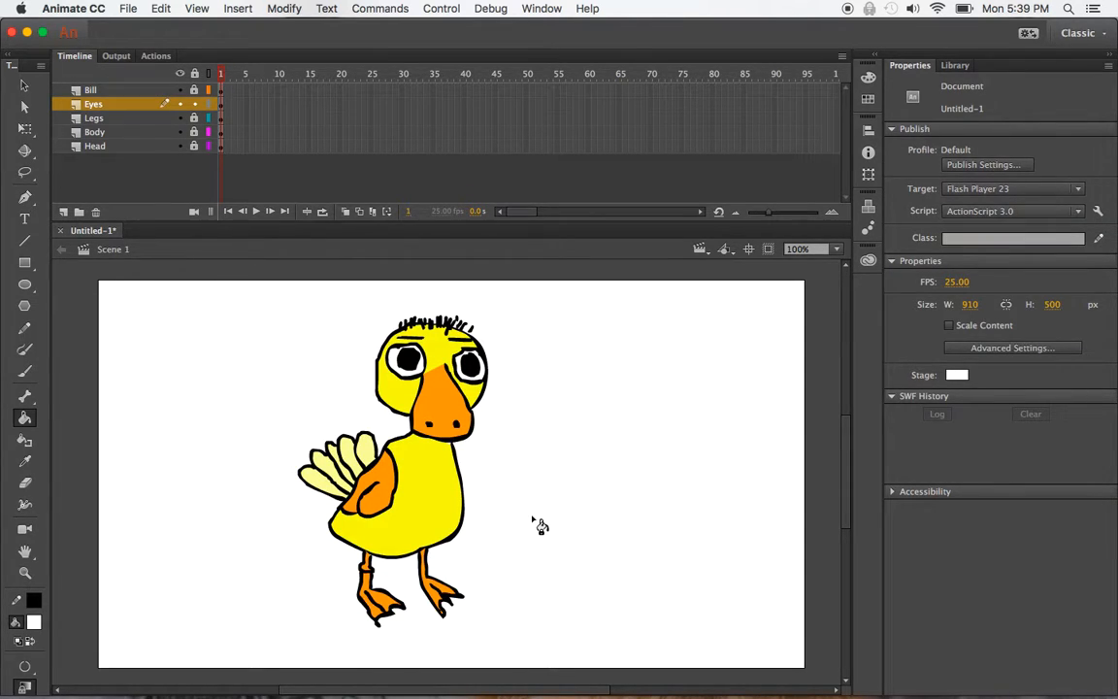
left_click(194, 75)
Place the ducky.png sketch from the library on the stage over the duck.
left_click(955, 65)
left_click_drag(933, 243, 424, 445)
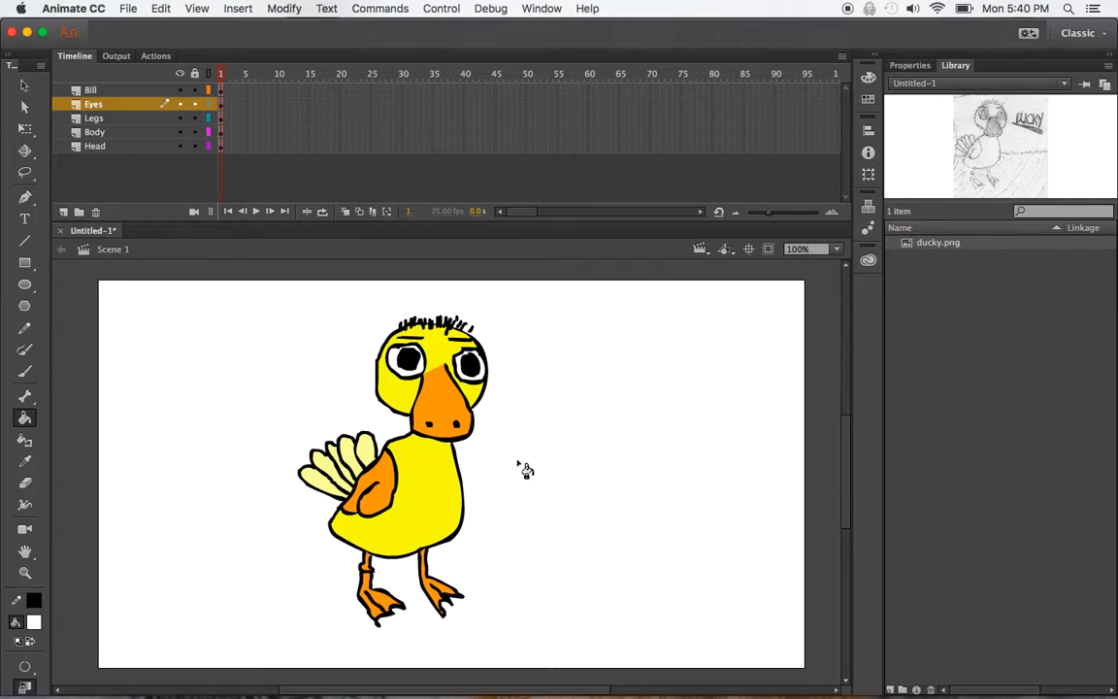